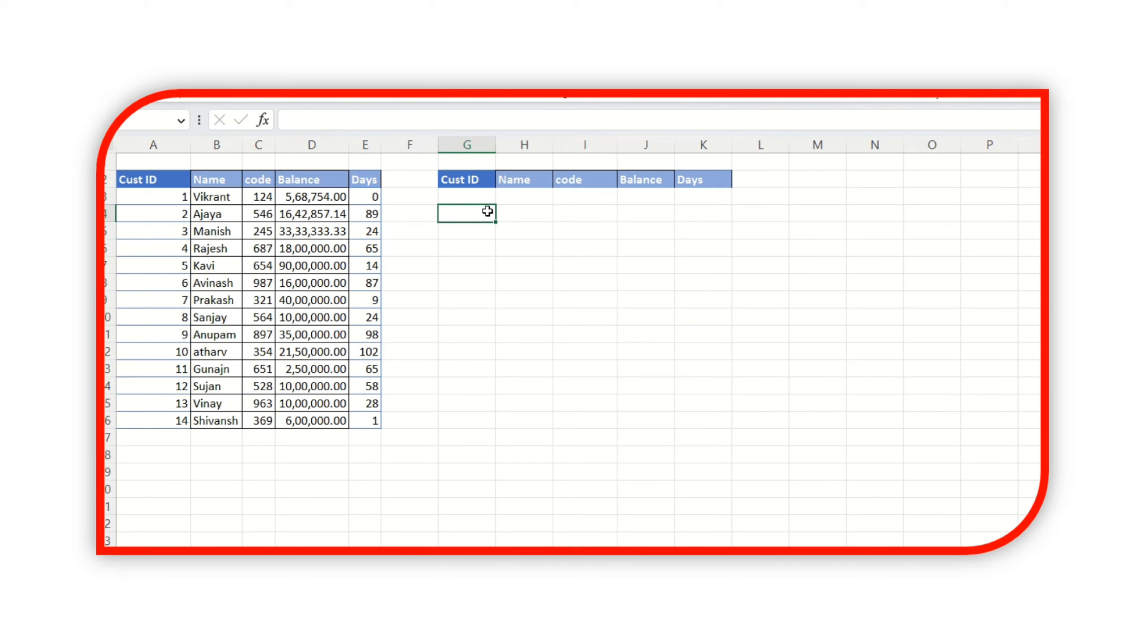
{"action": "key", "text": "Up"}
{"action": "key", "text": "Right"}
{"action": "type", "text": "=VALUE("}
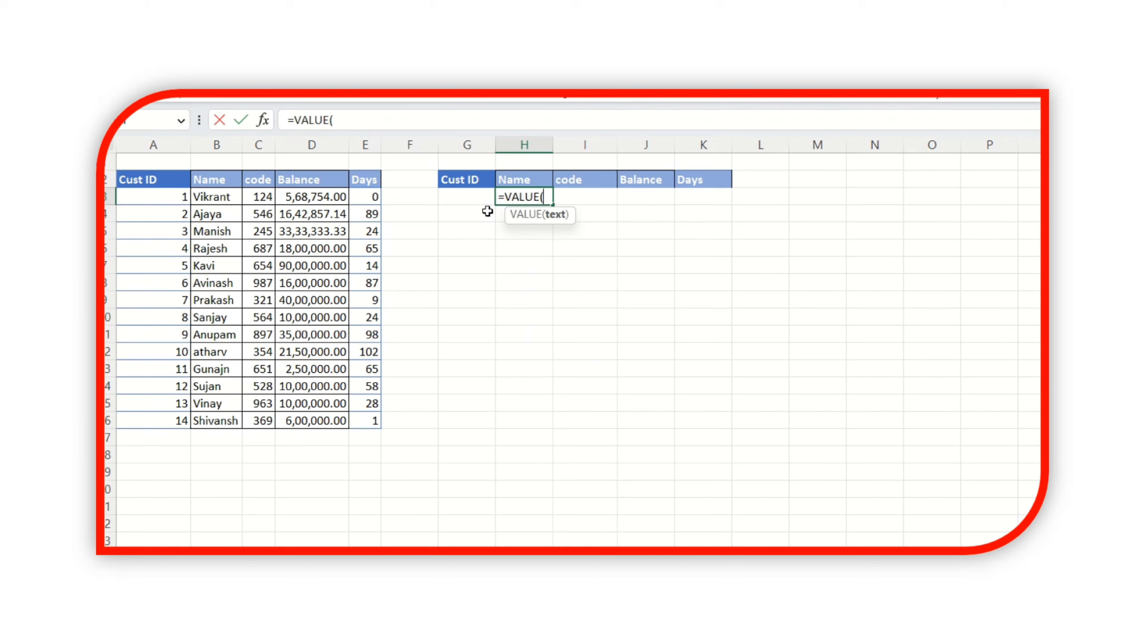
{"action": "key", "text": "Left"}
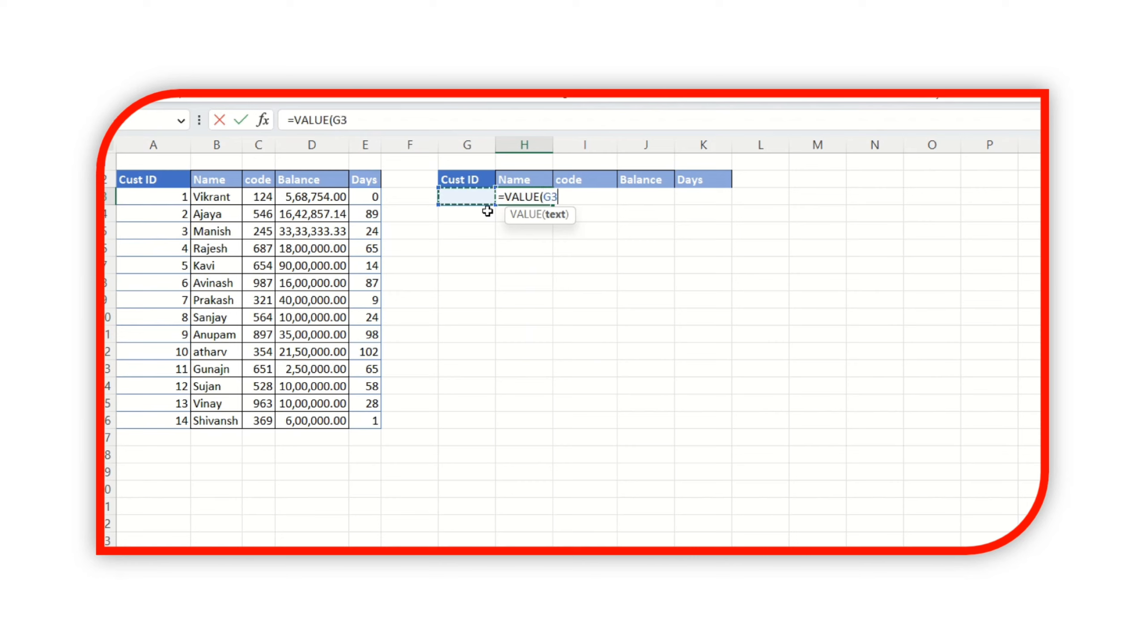
{"action": "key", "text": "Escape"}
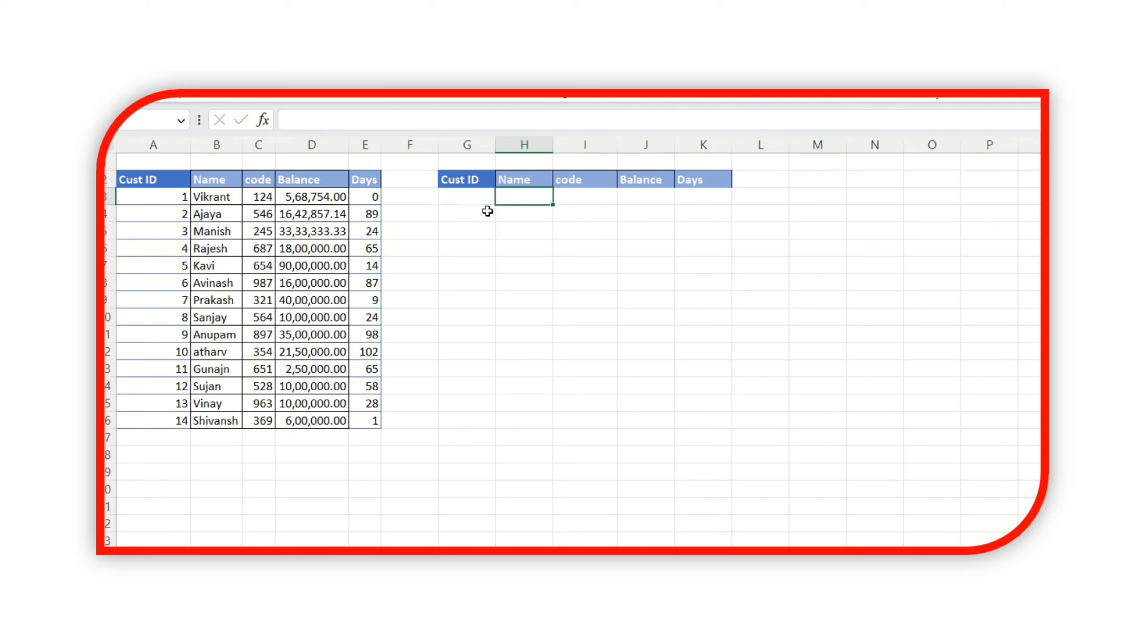
- Enter three customer IDs from the source table in cells G3 to G5 under the Cust ID header
{"action": "key", "text": "Left"}
{"action": "type", "text": "2"}
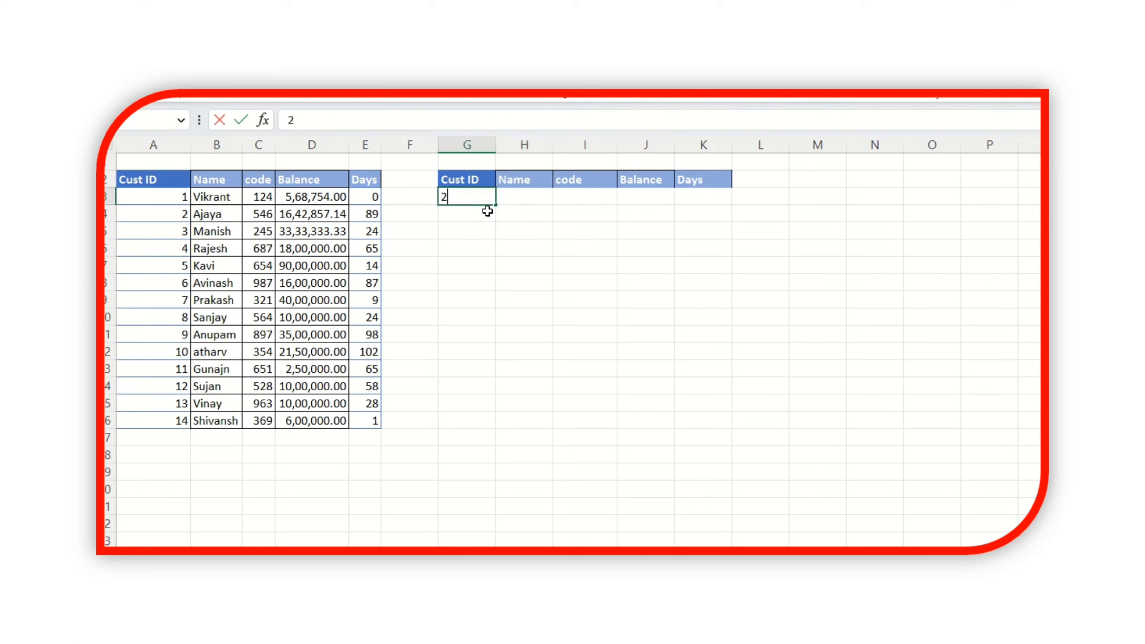
{"action": "key", "text": "Return"}
{"action": "type", "text": "5"}
{"action": "key", "text": "Return"}
{"action": "type", "text": "8"}
{"action": "key", "text": "Return"}
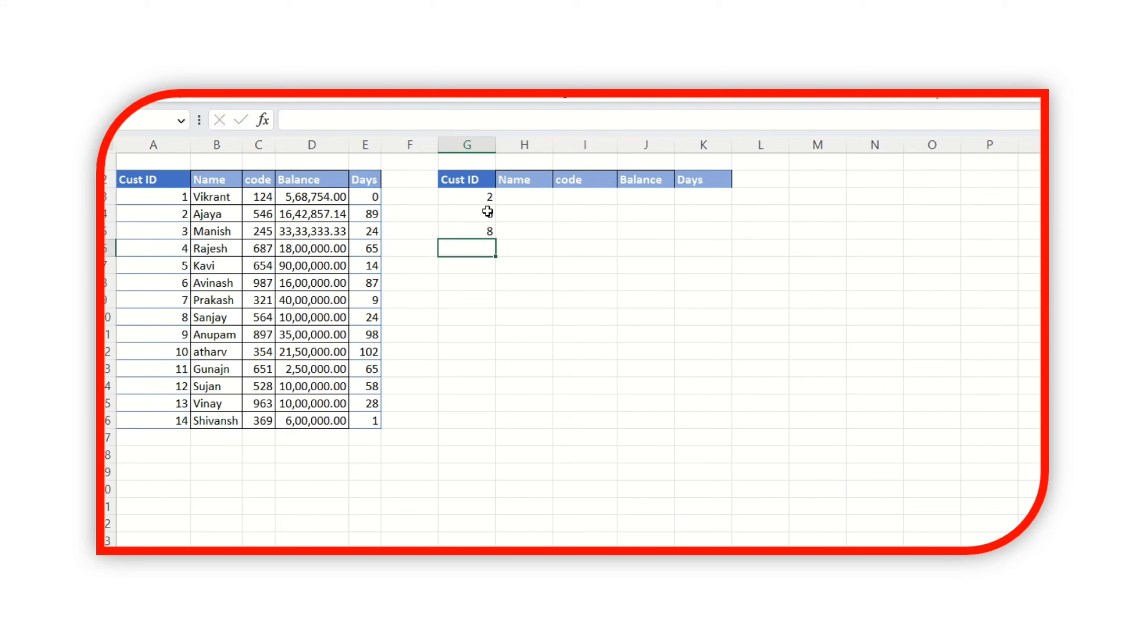
- Start a VLOOKUP formula in H3 with G3 as the lookup value
{"action": "key", "text": "Up"}
{"action": "key", "text": "Right"}
{"action": "key", "text": "Up"}
{"action": "key", "text": "Up"}
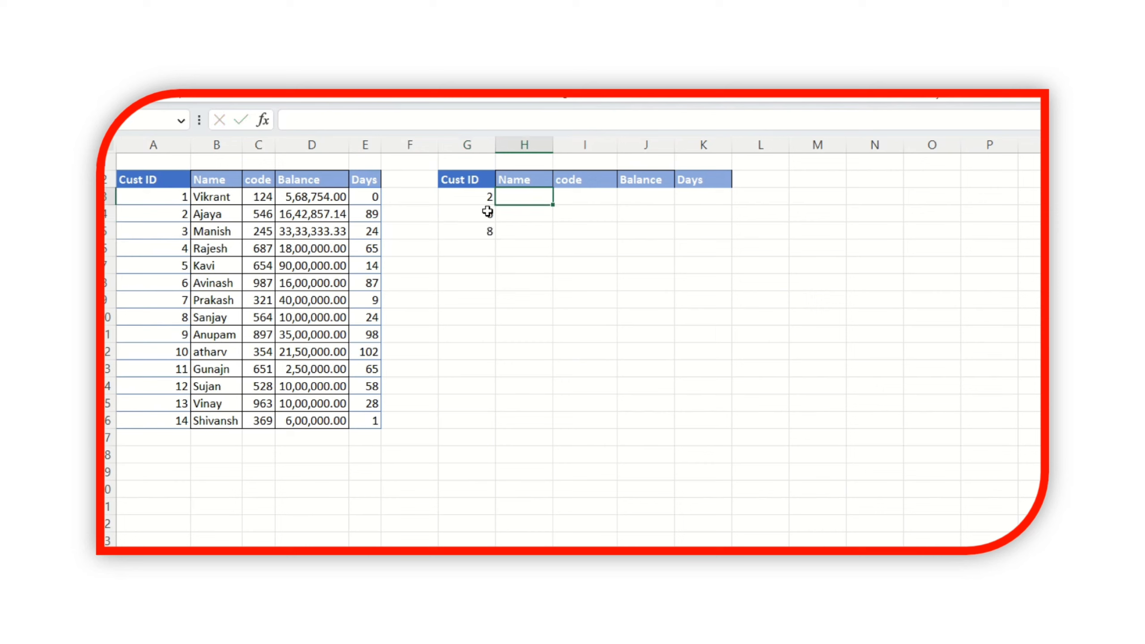
{"action": "type", "text": "=v"}
{"action": "key", "text": "Tab"}
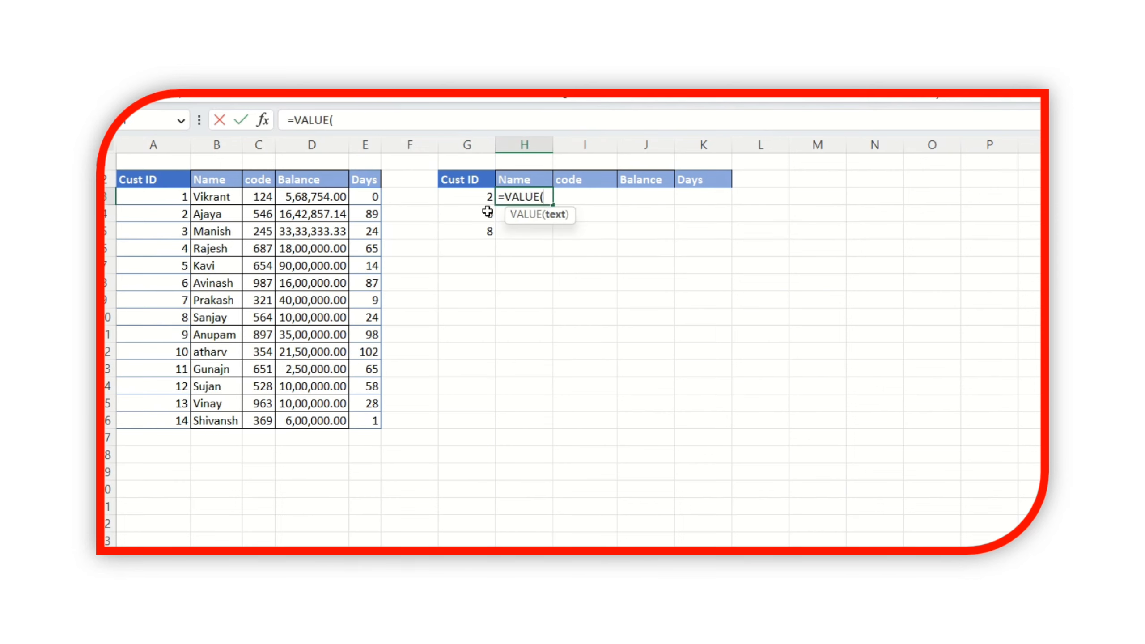
{"action": "key", "text": "BackSpace"}
{"action": "key", "text": "BackSpace"}
{"action": "key", "text": "BackSpace"}
{"action": "key", "text": "BackSpace"}
{"action": "key", "text": "BackSpace"}
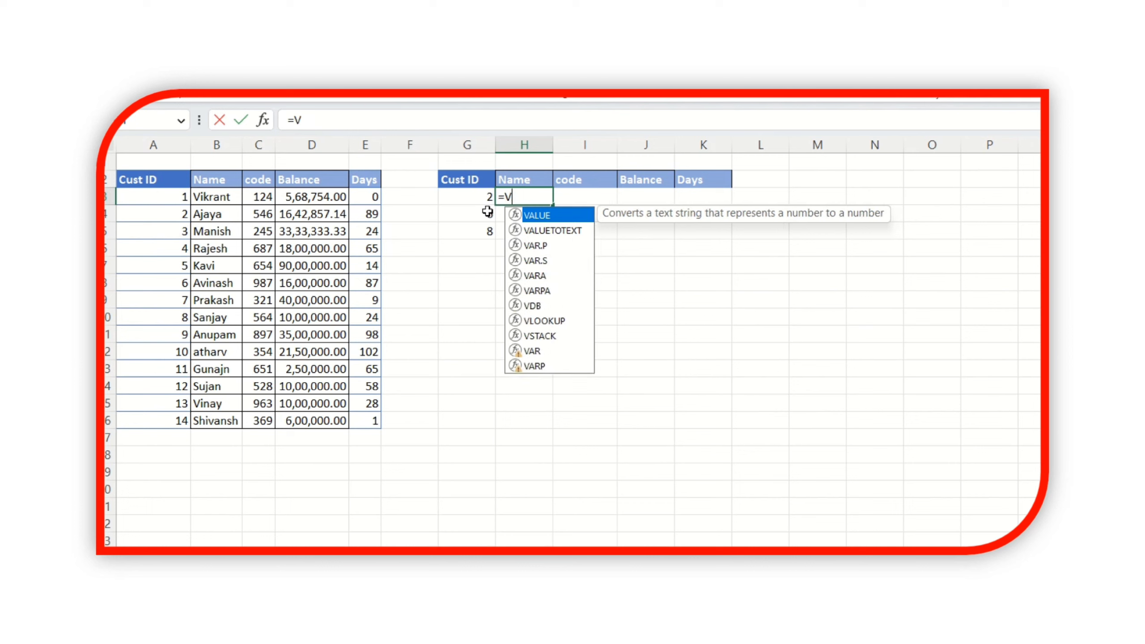
{"action": "type", "text": "L"}
{"action": "key", "text": "Tab"}
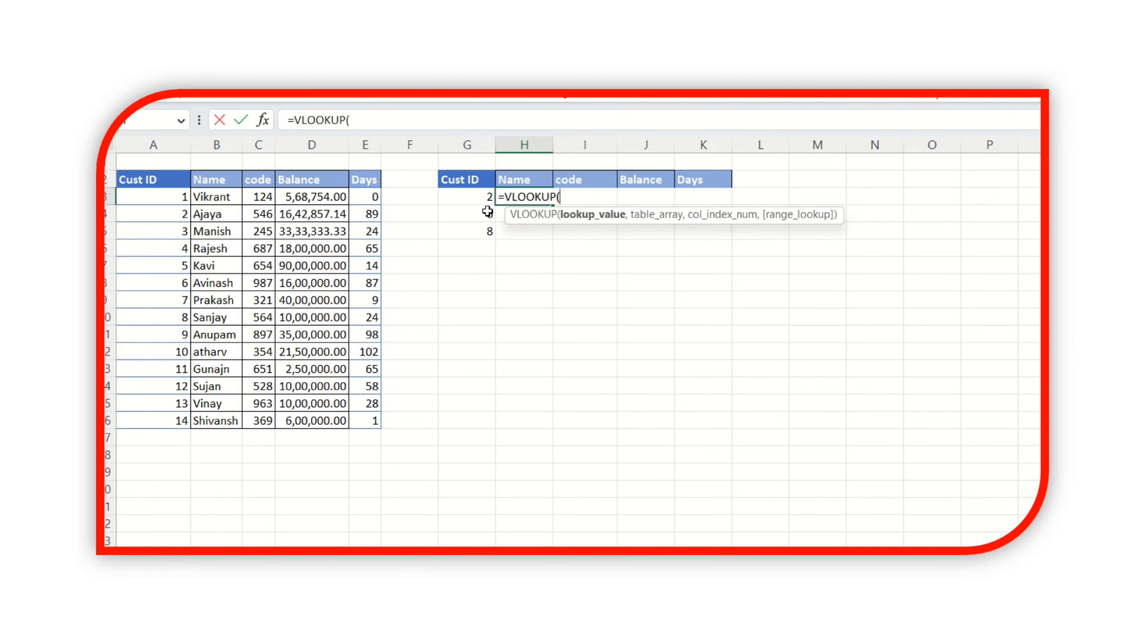
{"action": "key", "text": "Left"}
{"action": "type", "text": ","}
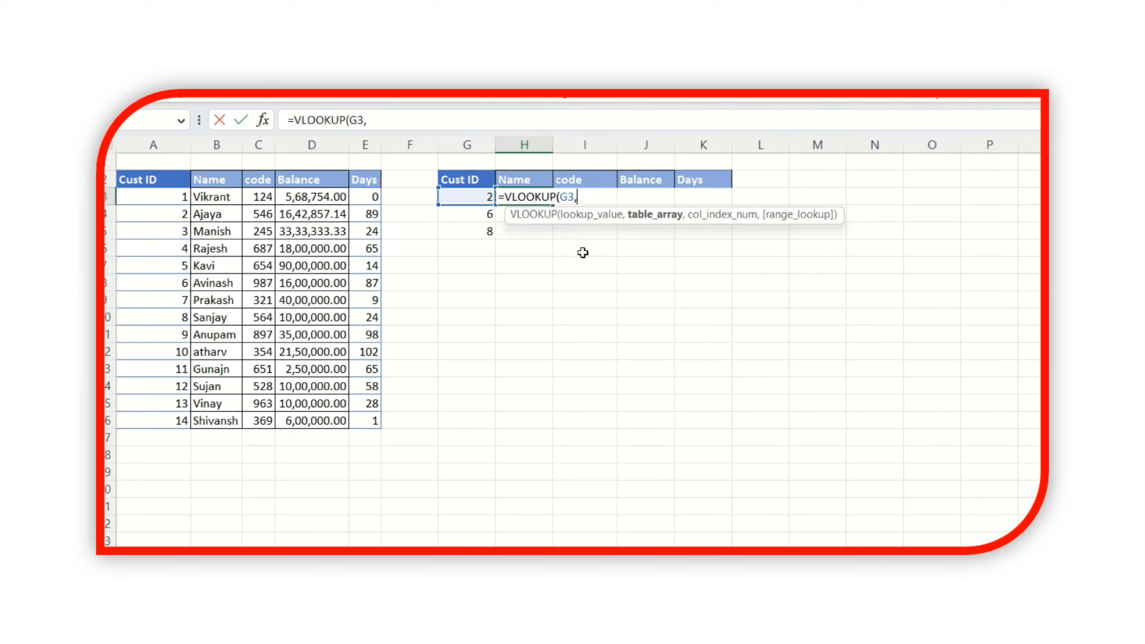
- Set the VLOOKUP table array to the customer data in A3:E16
{"action": "key", "text": "Left"}
{"action": "key", "text": "Left"}
{"action": "key", "text": "Left"}
{"action": "key", "text": "Left"}
{"action": "key", "text": "Left"}
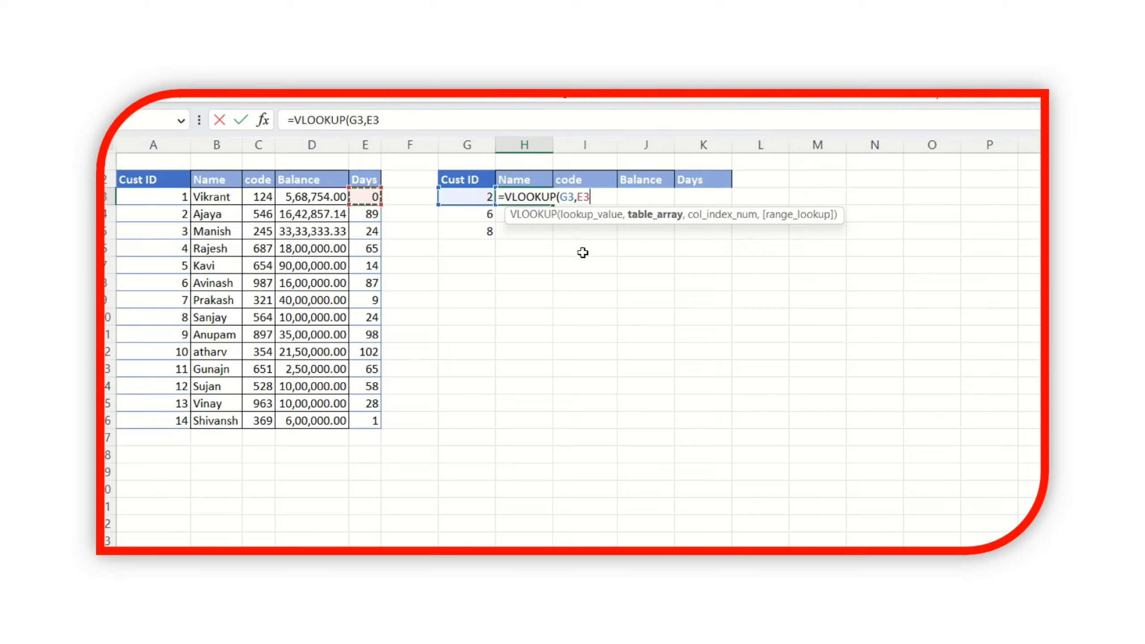
{"action": "key", "text": "Left"}
{"action": "key", "text": "Left"}
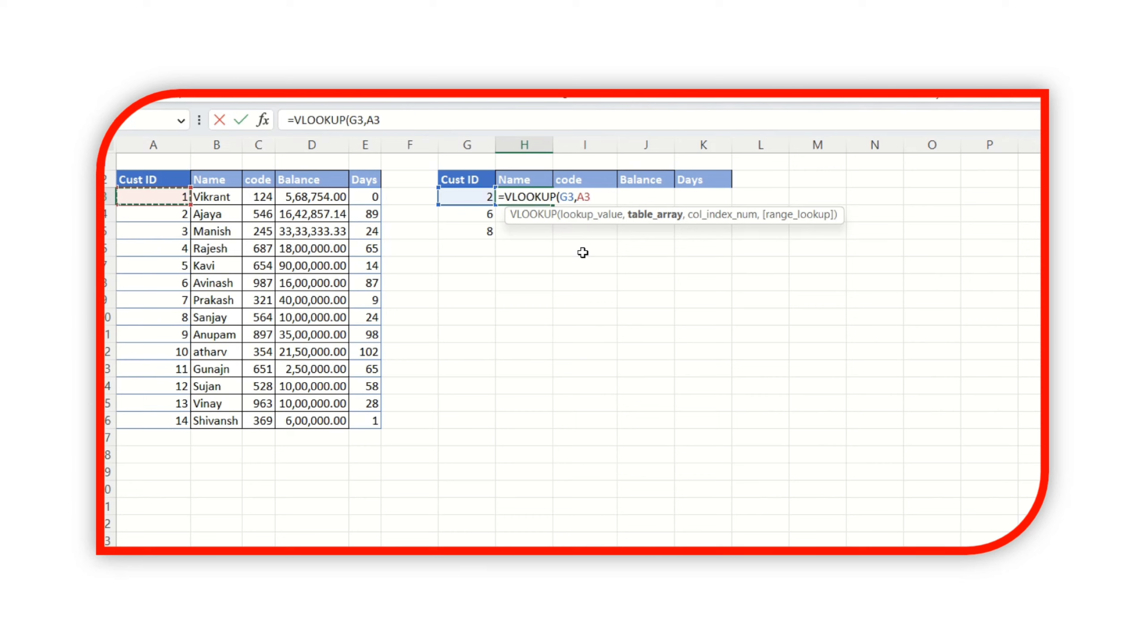
{"action": "key", "text": "shift+Right"}
{"action": "key", "text": "shift+Right"}
{"action": "key", "text": "shift+Right"}
{"action": "key", "text": "shift+Right"}
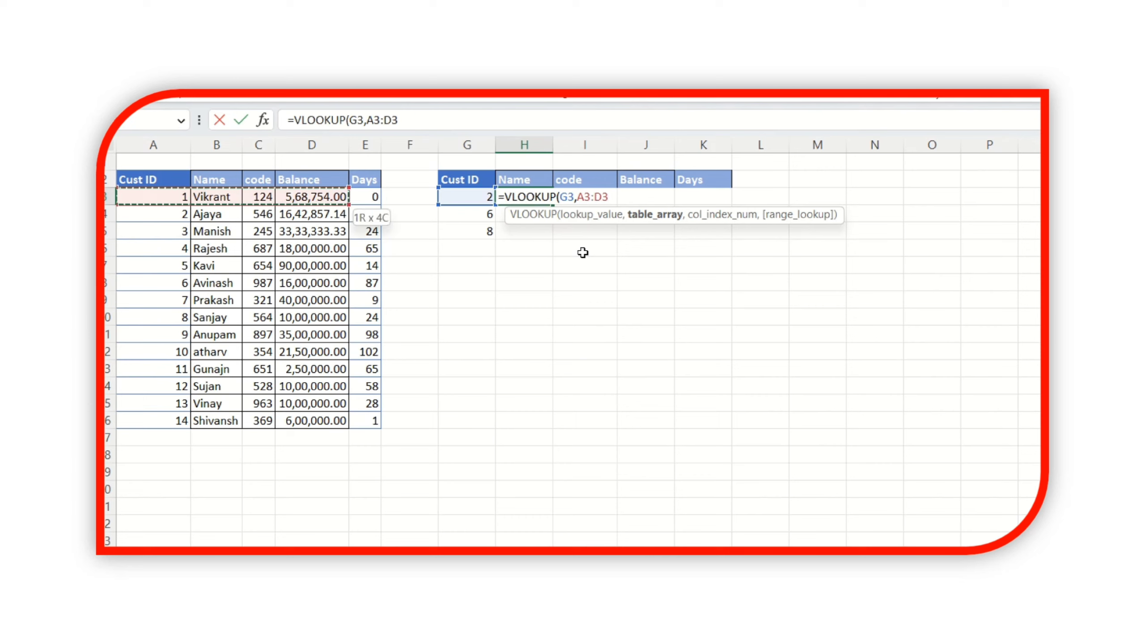
{"action": "key", "text": "ctrl+shift+Down"}
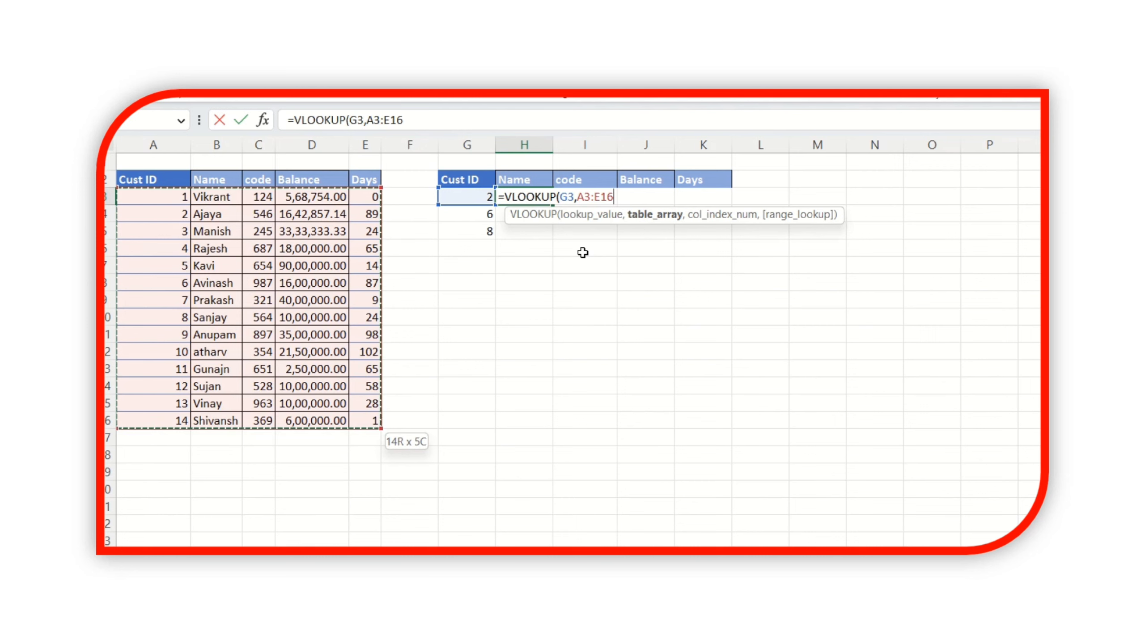
{"action": "type", "text": ","}
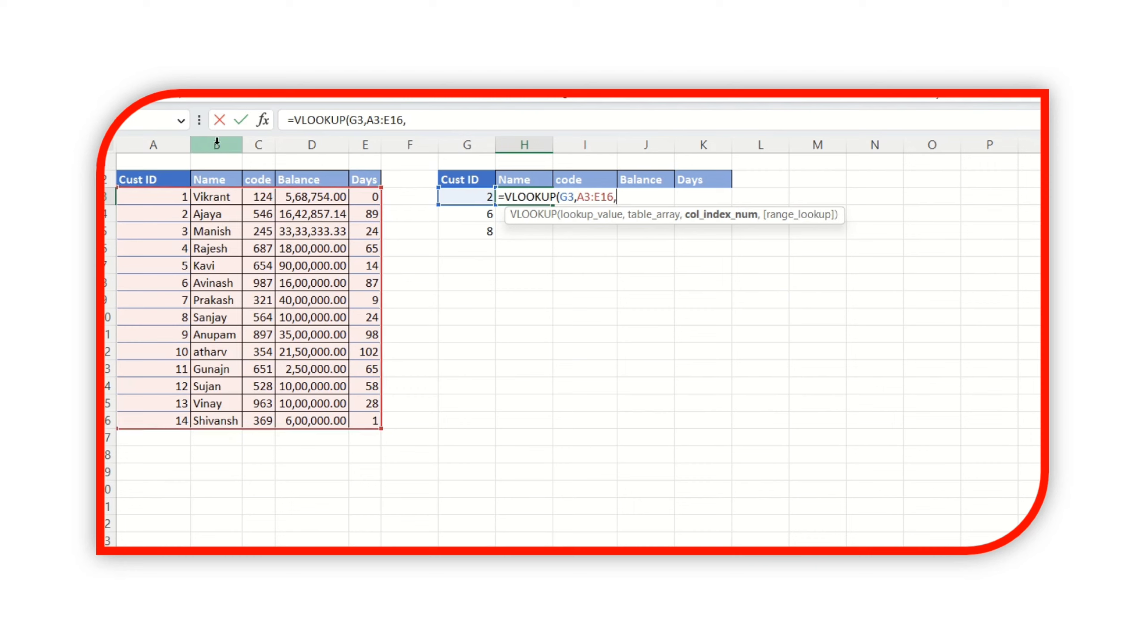
- Complete the VLOOKUP with column index 2 and range lookup 0, and fill it down to H5
{"action": "type", "text": "2,"}
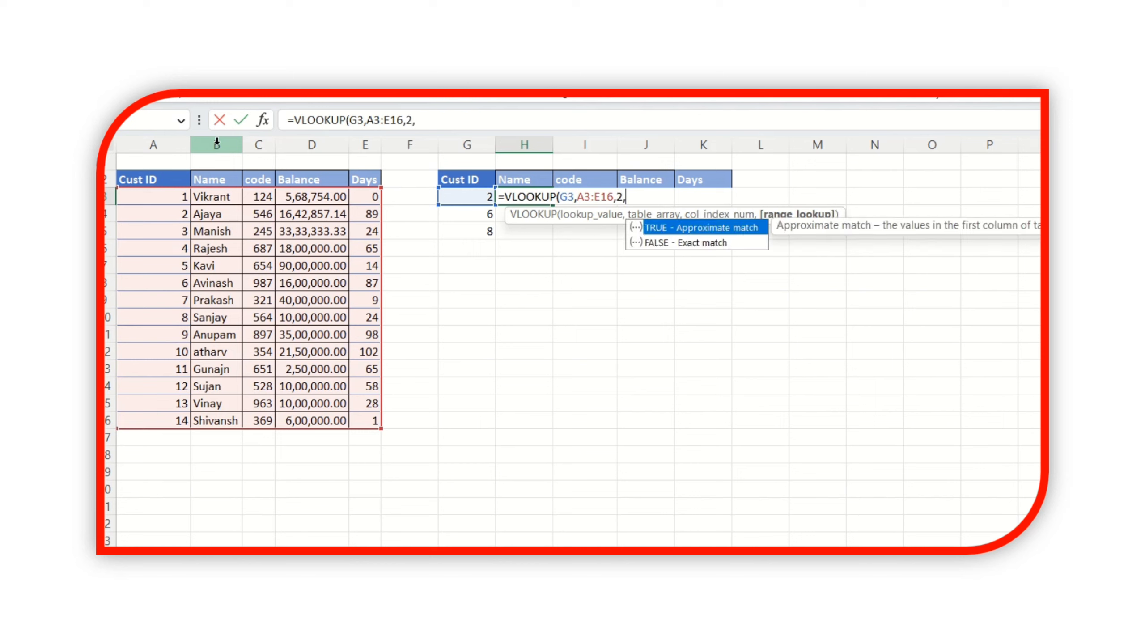
{"action": "type", "text": "0"}
{"action": "key", "text": "Return"}
{"action": "key", "text": "Up"}
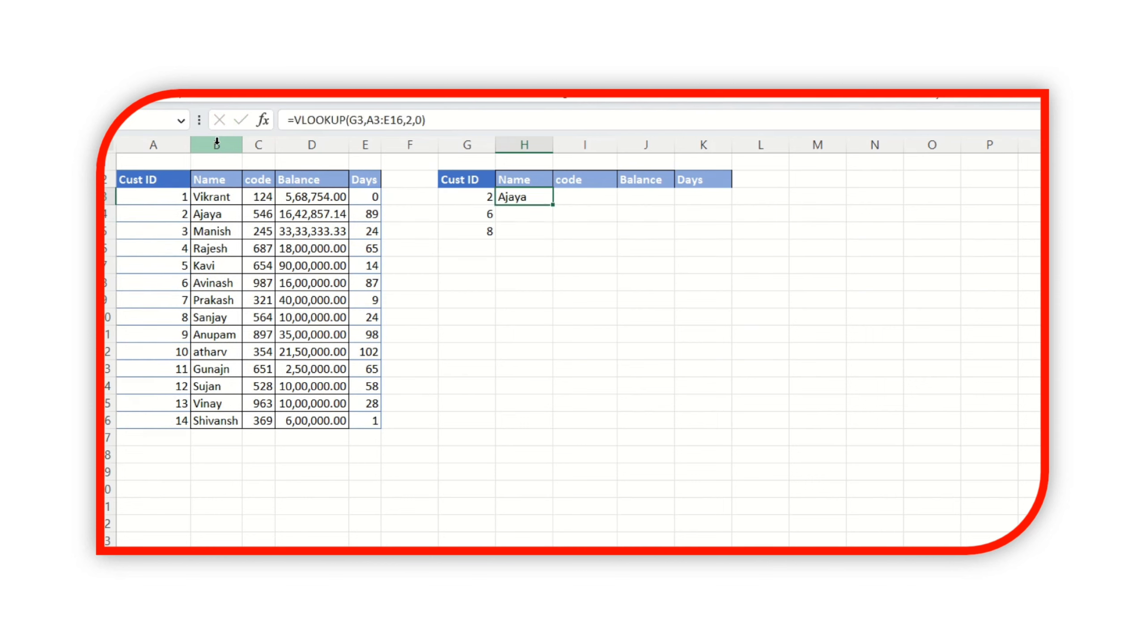
{"action": "double_click", "coordinate": [552, 207]}
{"action": "left_click", "coordinate": [594, 229]}
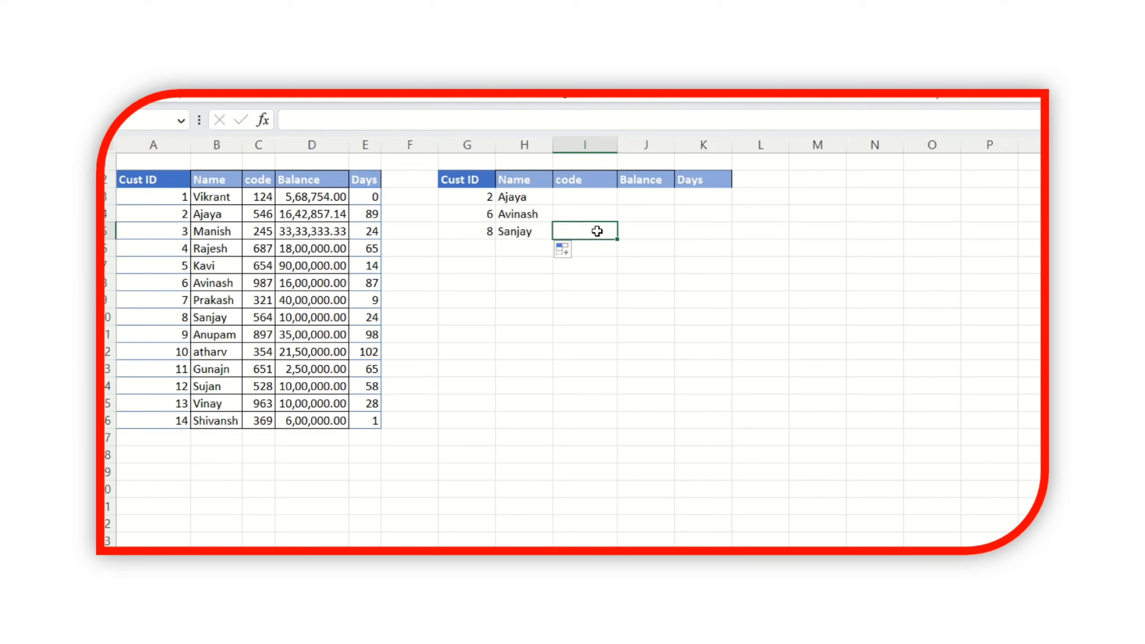
- Change the header in G2 to "code" and inspect the VLOOKUP formula in H3
{"action": "left_click", "coordinate": [489, 215]}
{"action": "key", "text": "Up"}
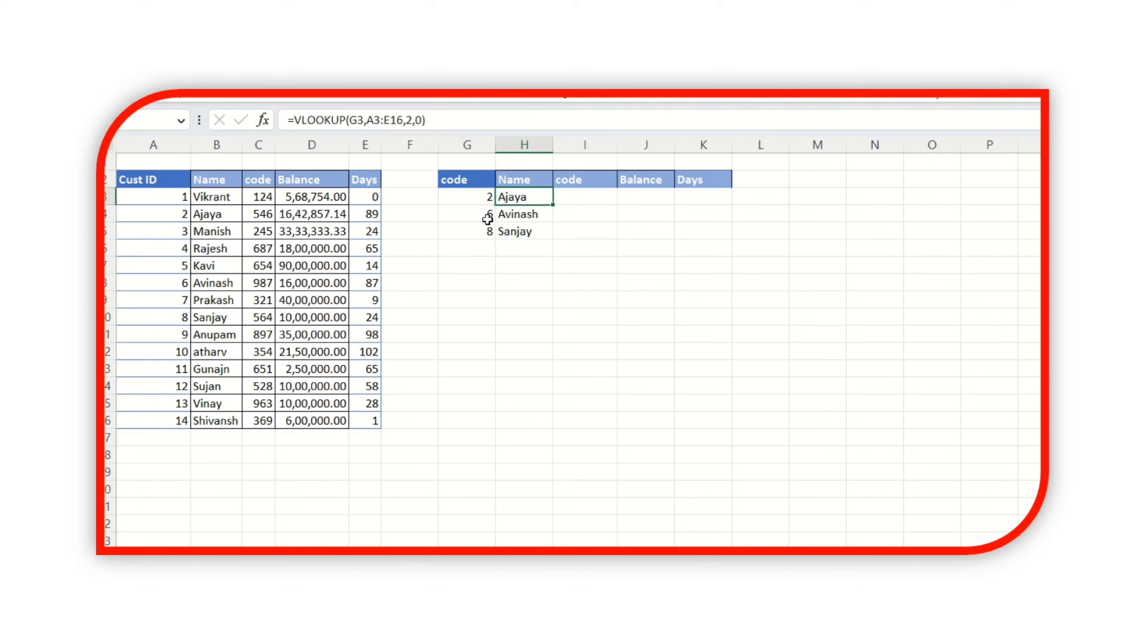
{"action": "key", "text": "F2"}
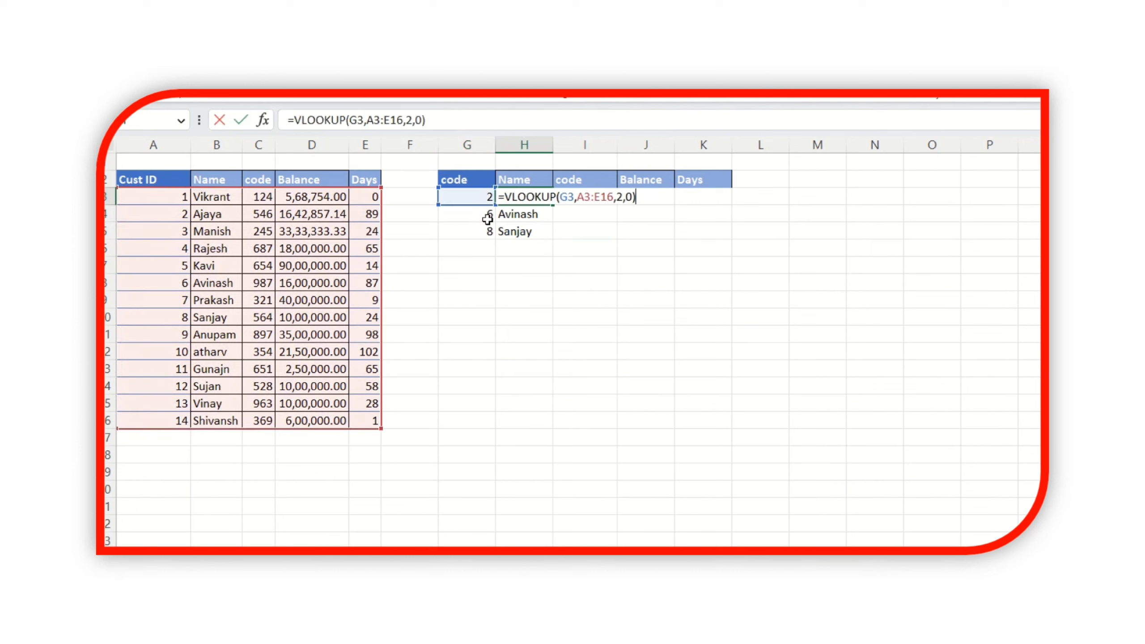
{"action": "key", "text": "Return"}
- Replace the formula in H3 with the start of an XLOOKUP that uses G3 as the lookup value
{"action": "key", "text": "Up"}
{"action": "type", "text": "=x"}
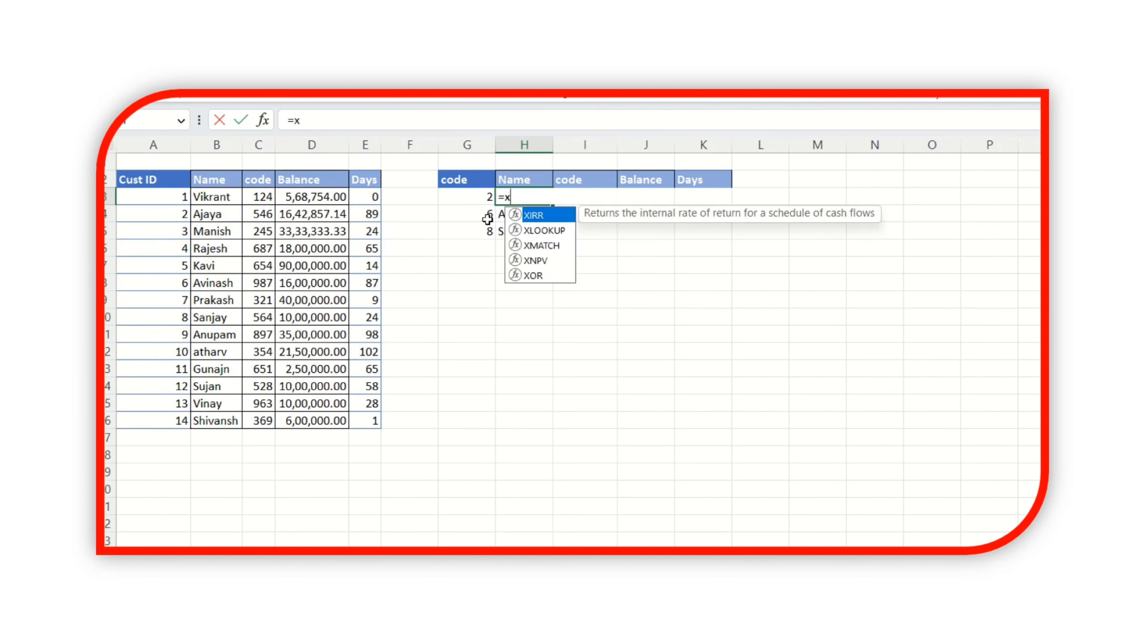
{"action": "type", "text": "l"}
{"action": "key", "text": "Tab"}
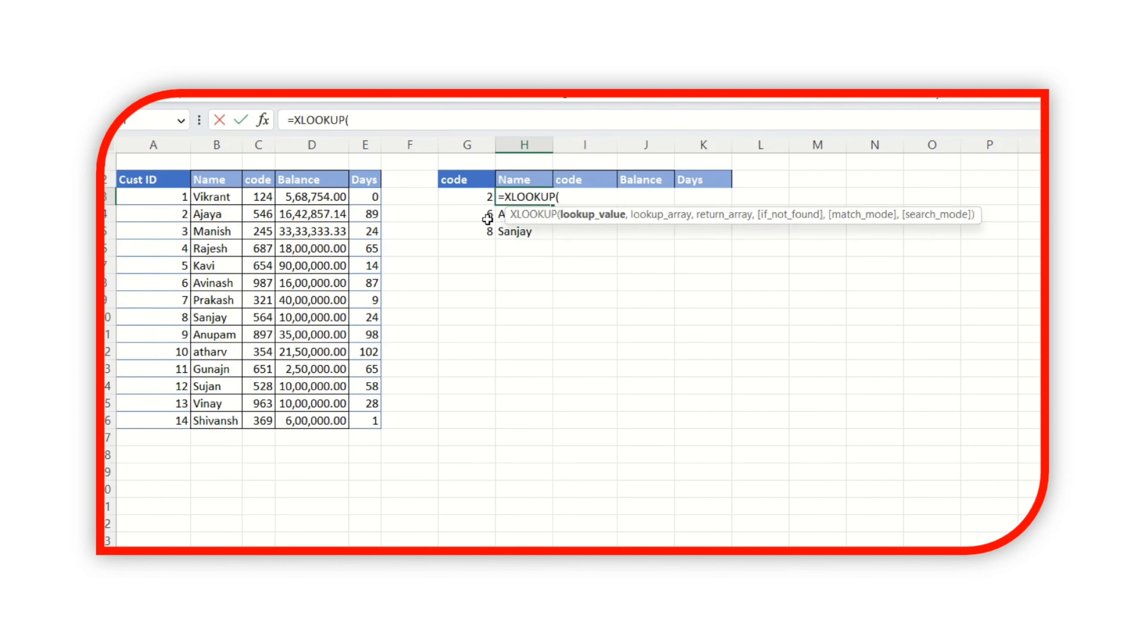
{"action": "key", "text": "Left"}
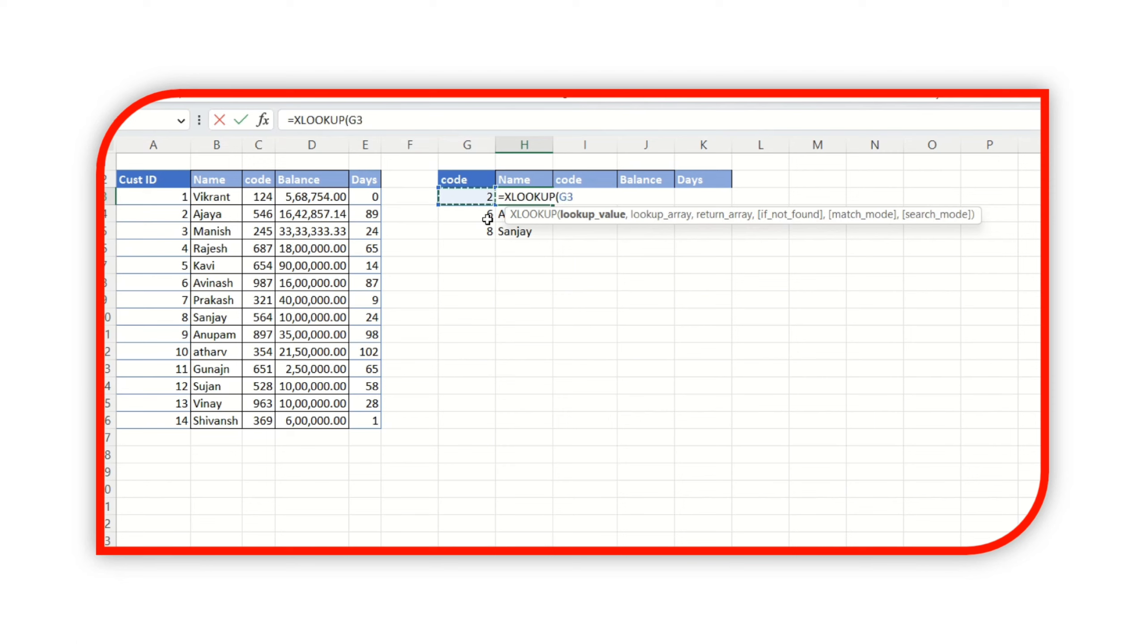
{"action": "type", "text": ","}
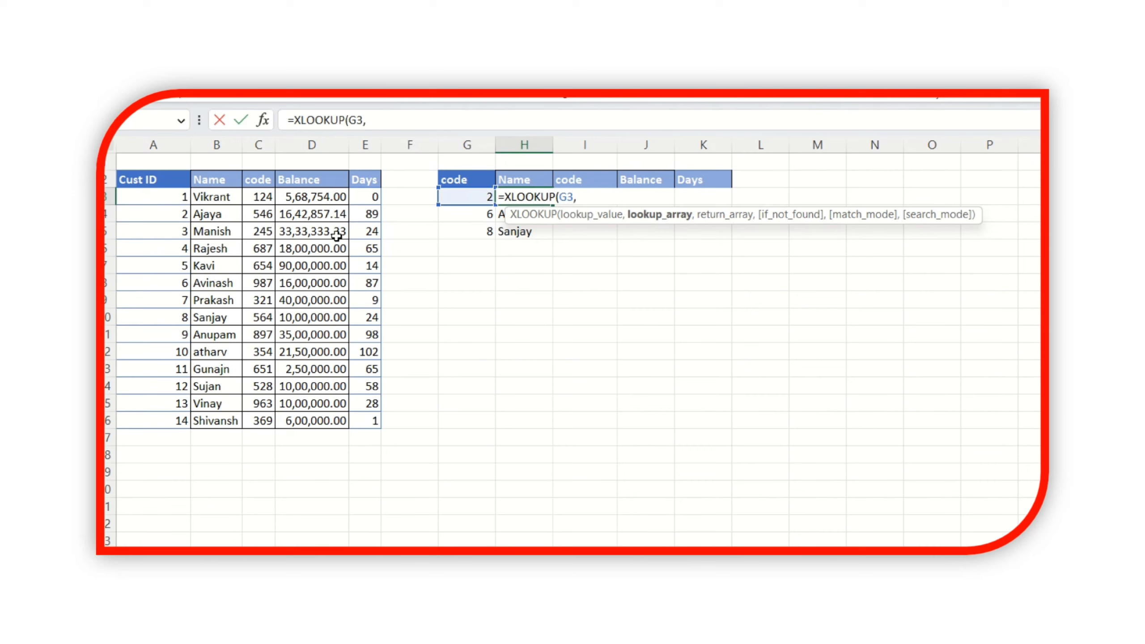
- Set the XLOOKUP lookup array to A:A and the return array to B:B
{"action": "left_click", "coordinate": [151, 140]}
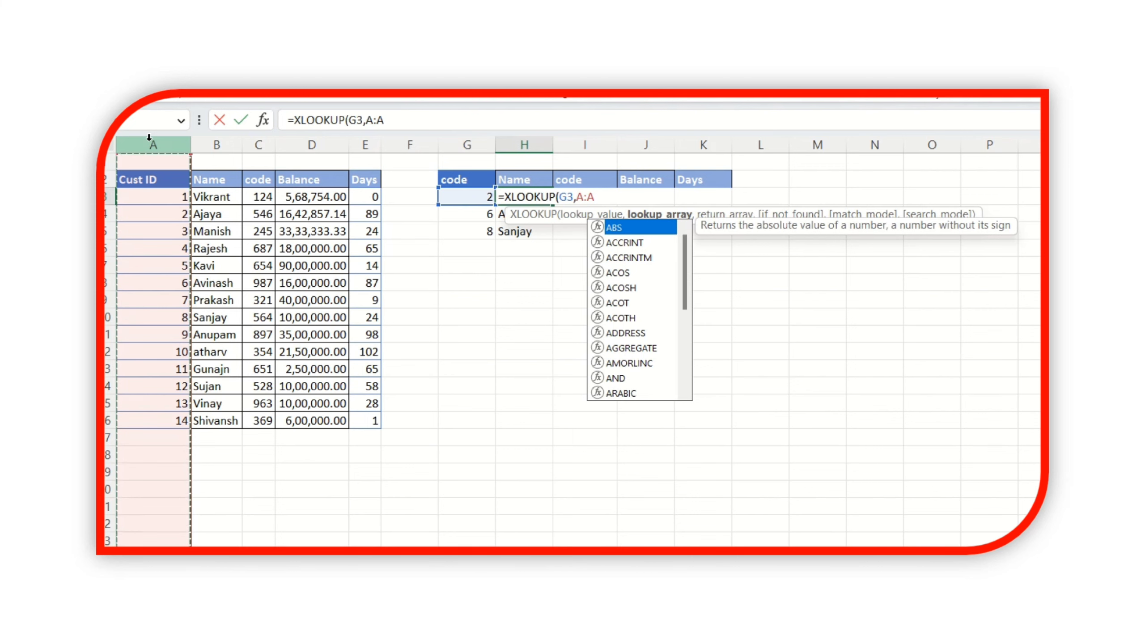
{"action": "type", "text": ","}
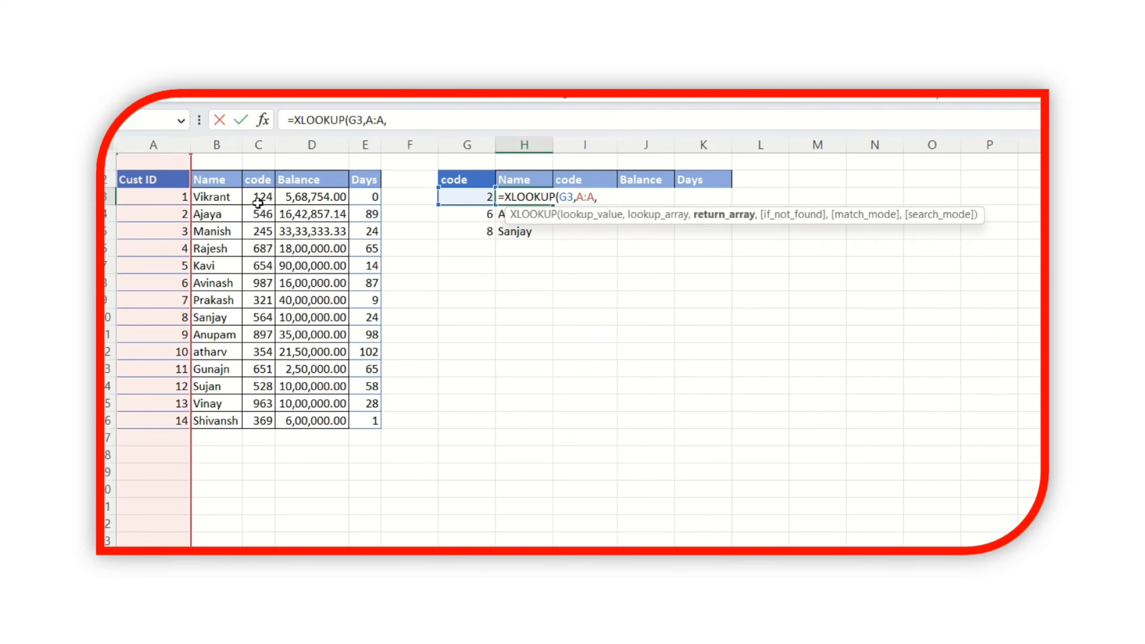
{"action": "left_click", "coordinate": [218, 144]}
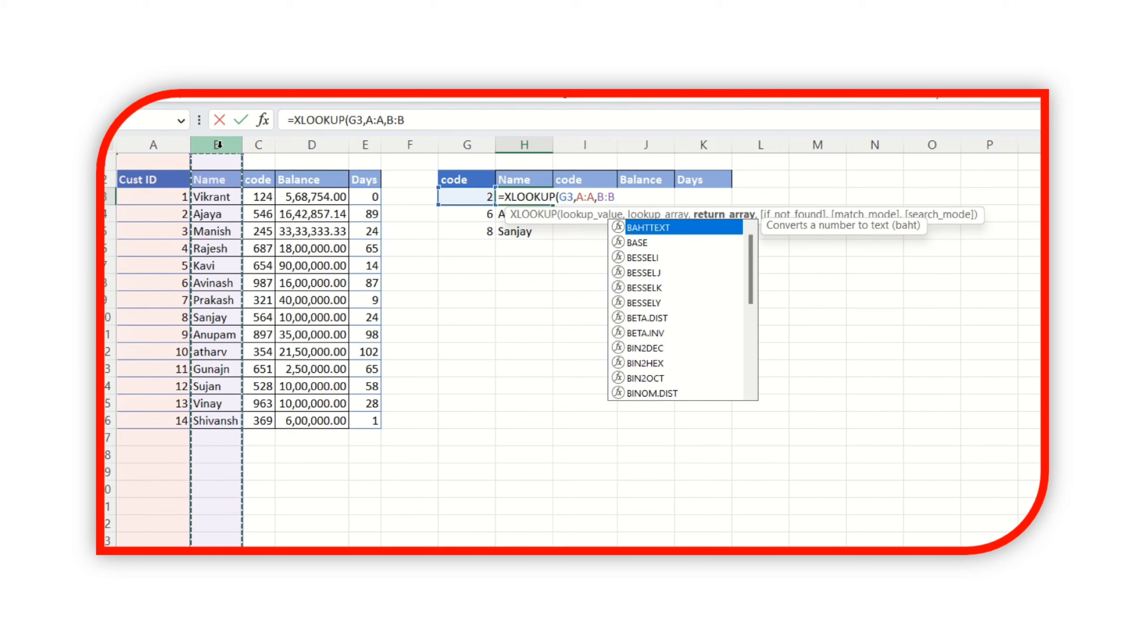
{"action": "type", "text": ","}
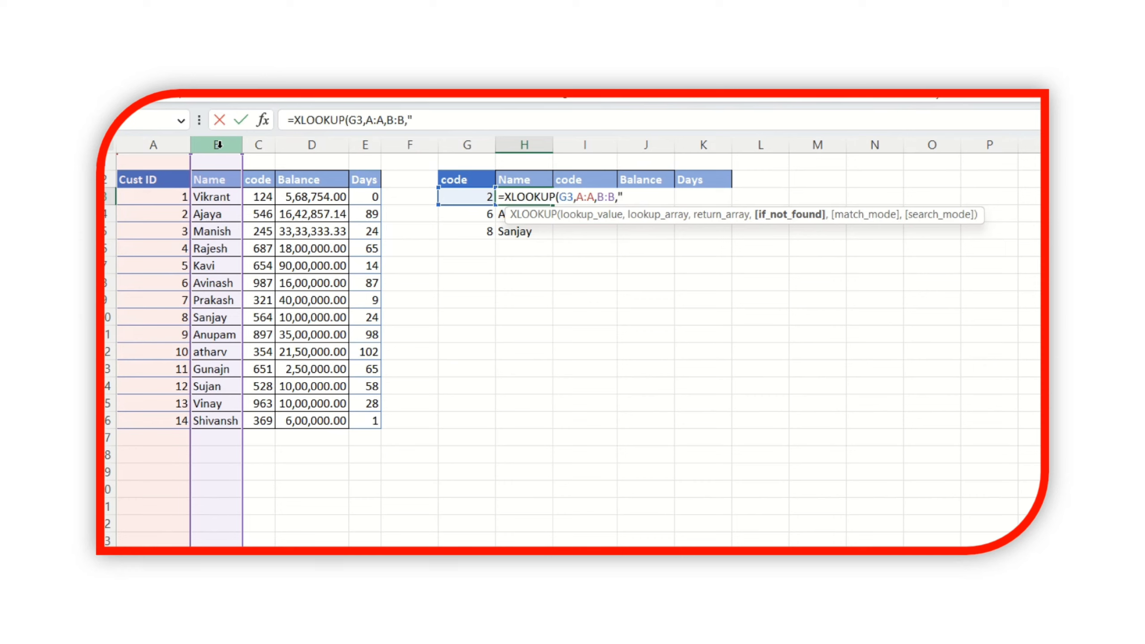
- Set the if-not-found text to "Not found", leave the match mode argument empty and complete the XLOOKUP in H3
{"action": "type", "text": "Not found"}
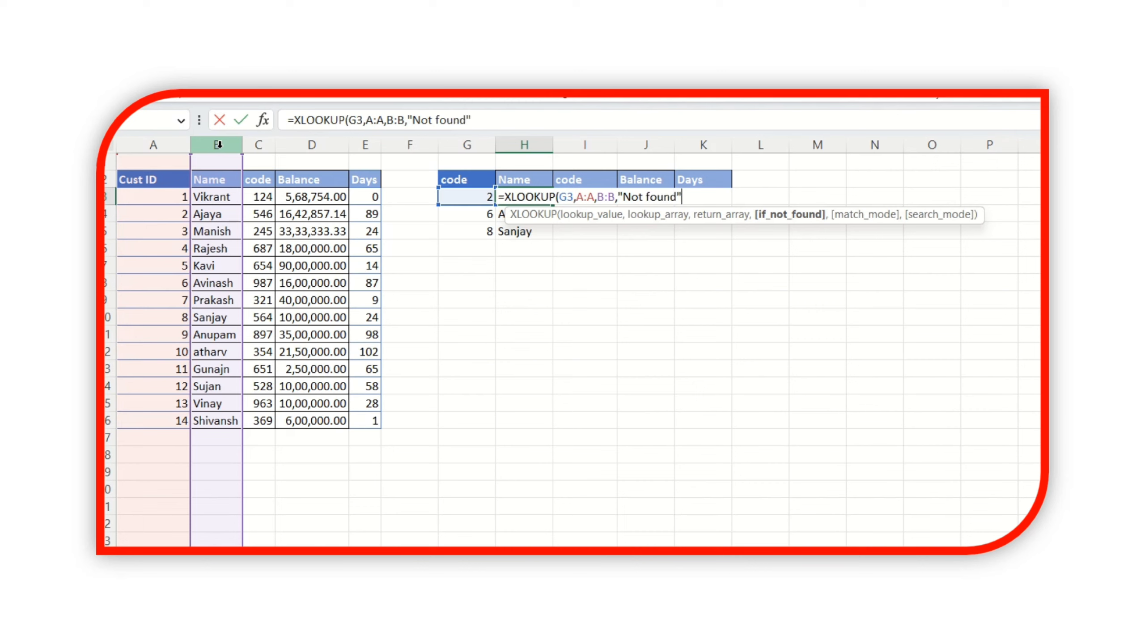
{"action": "type", "text": ","}
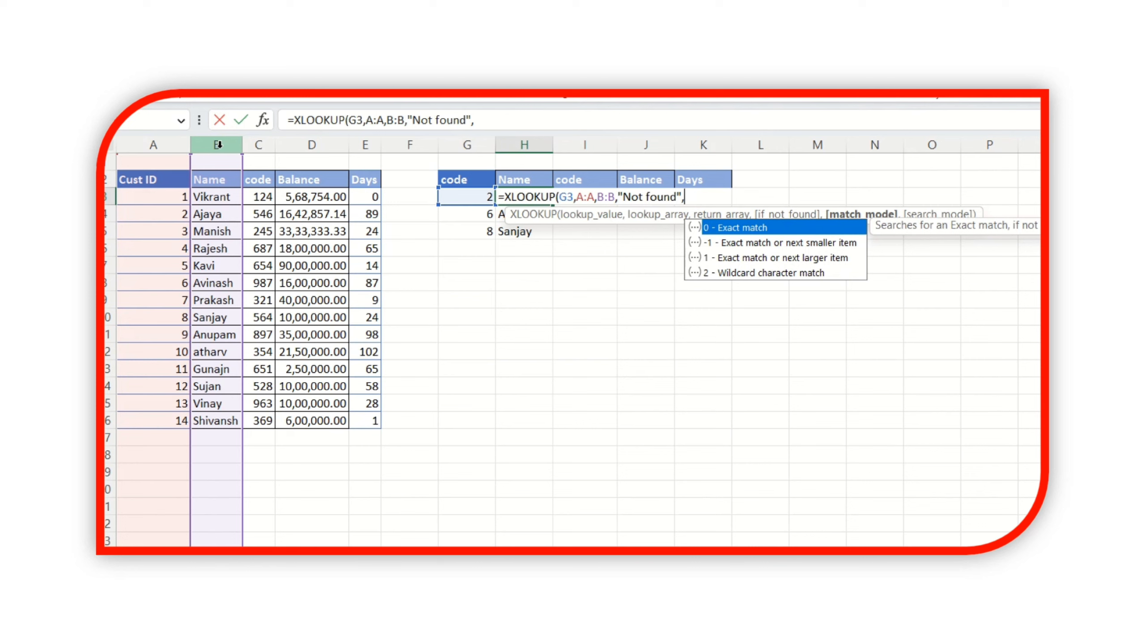
{"action": "key", "text": "Return"}
{"action": "key", "text": "Up"}
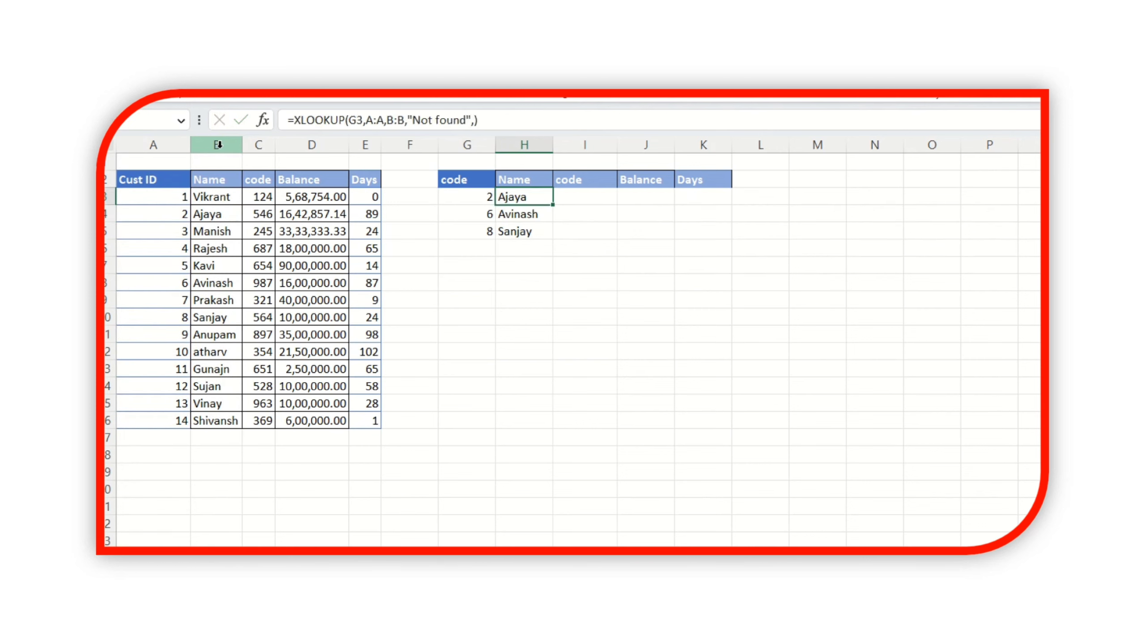
- Fill the XLOOKUP formula from H3 down to H5 and check the copied formulas
{"action": "double_click", "coordinate": [552, 205]}
{"action": "left_click", "coordinate": [549, 202]}
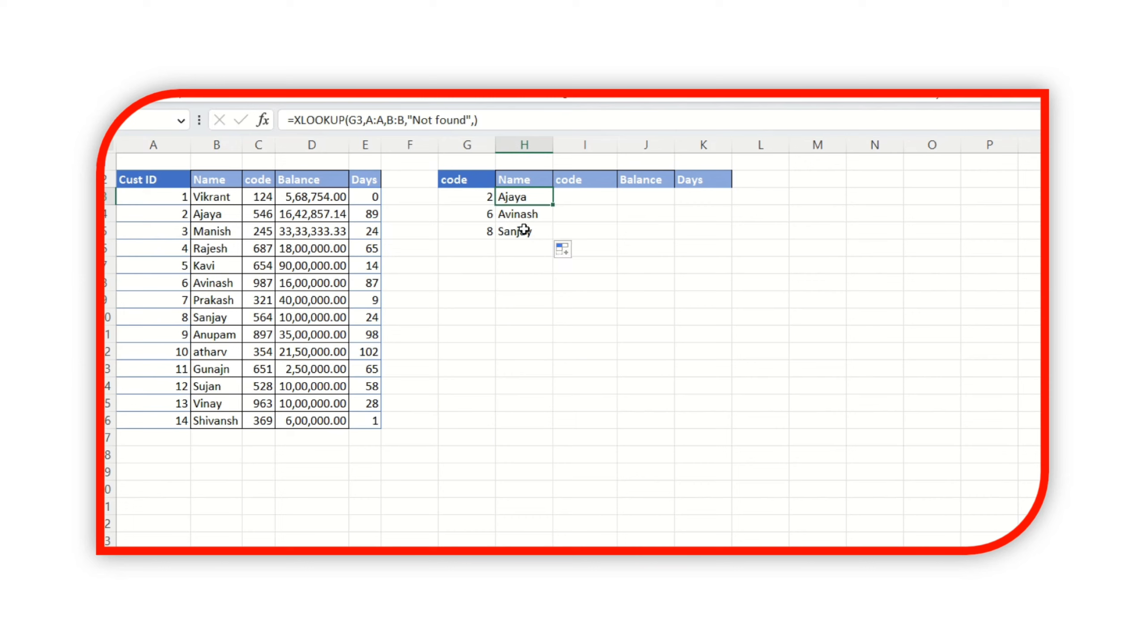
{"action": "key", "text": "Down"}
{"action": "key", "text": "Down"}
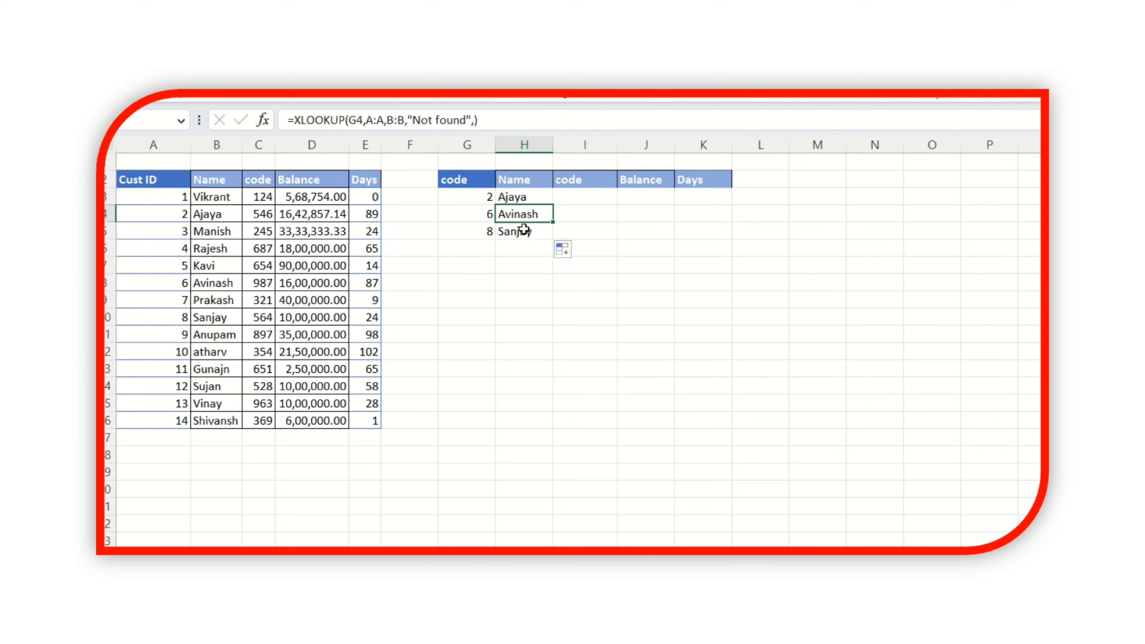
{"action": "key", "text": "Up"}
{"action": "key", "text": "Up"}
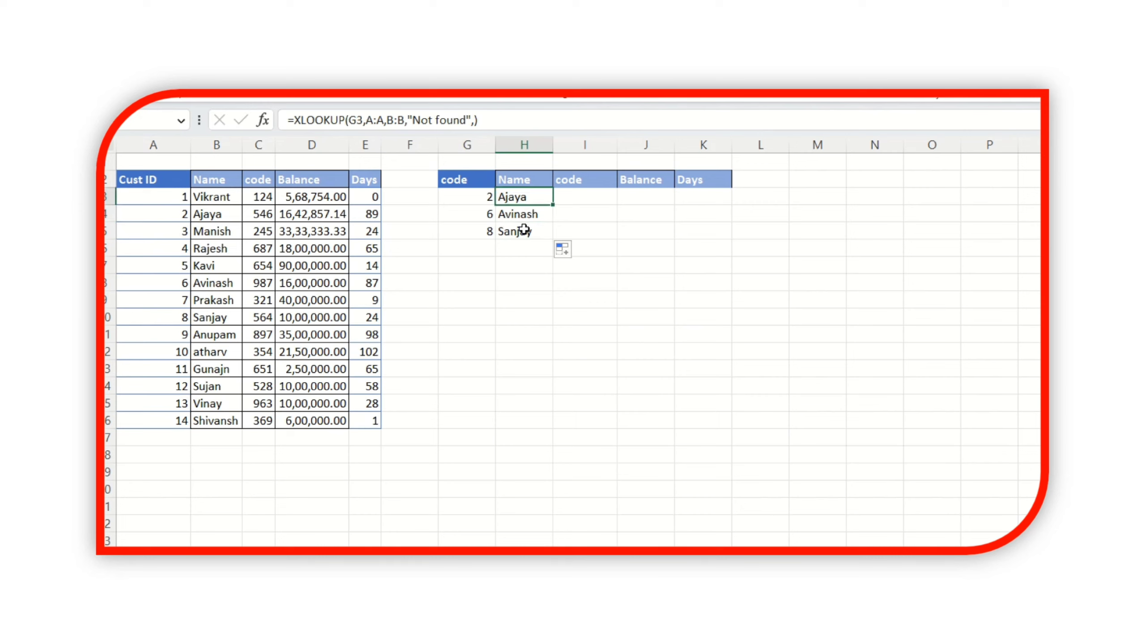
{"action": "key", "text": "Left"}
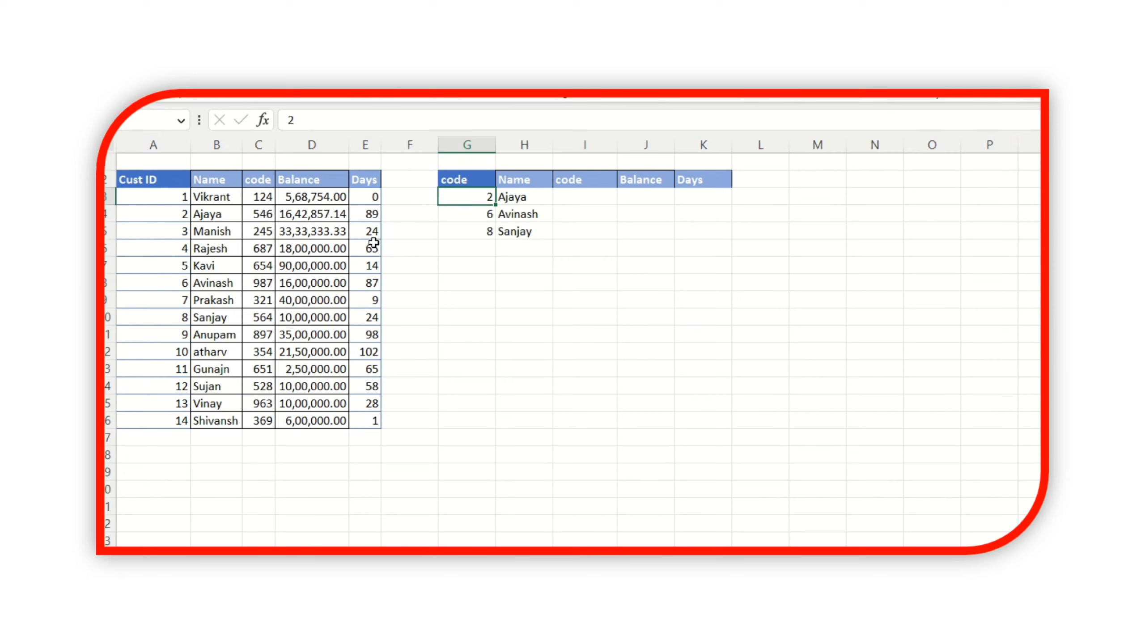
- Enter "code" as the header of the lookup value column in G2
{"action": "left_click_drag", "start_coordinate": [255, 199], "coordinate": [260, 284]}
{"action": "left_click", "coordinate": [432, 288]}
{"action": "key", "text": "Right"}
{"action": "key", "text": "Up"}
{"action": "key", "text": "Up"}
{"action": "key", "text": "Up"}
{"action": "key", "text": "Up"}
{"action": "key", "text": "Up"}
{"action": "key", "text": "Up"}
{"action": "type", "text": "cust"}
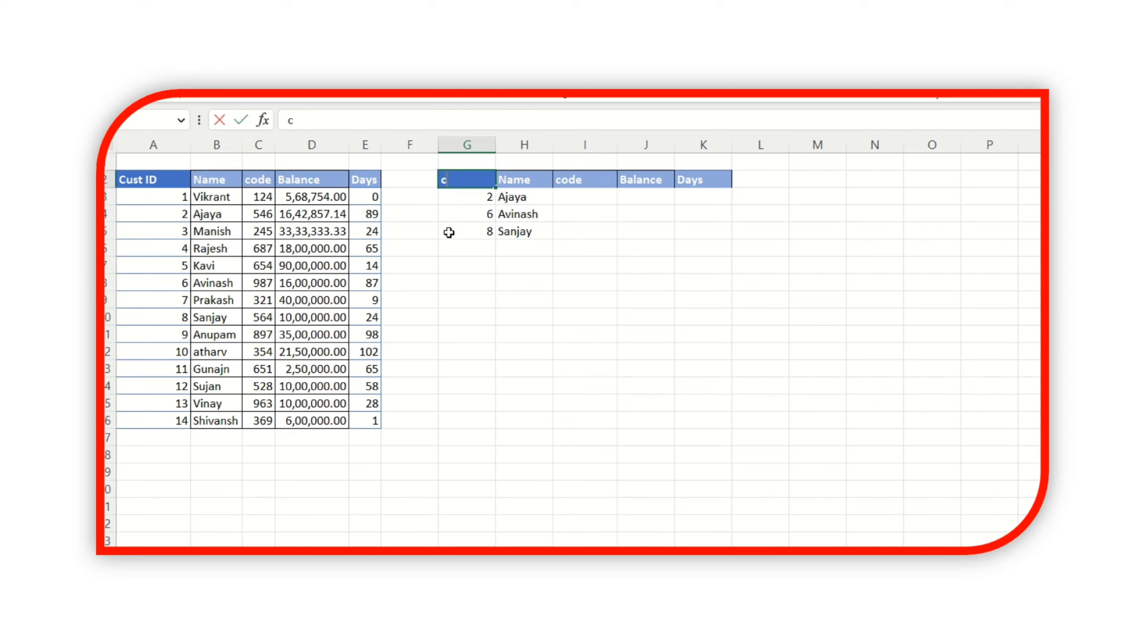
{"action": "key", "text": "Return"}
{"action": "key", "text": "Up"}
{"action": "type", "text": "code"}
{"action": "key", "text": "Return"}
- Capitalise the source table's header in C2 so that it reads "Code"
{"action": "key", "text": "Left"}
{"action": "key", "text": "Left"}
{"action": "key", "text": "Left"}
{"action": "key", "text": "Left"}
{"action": "key", "text": "Up"}
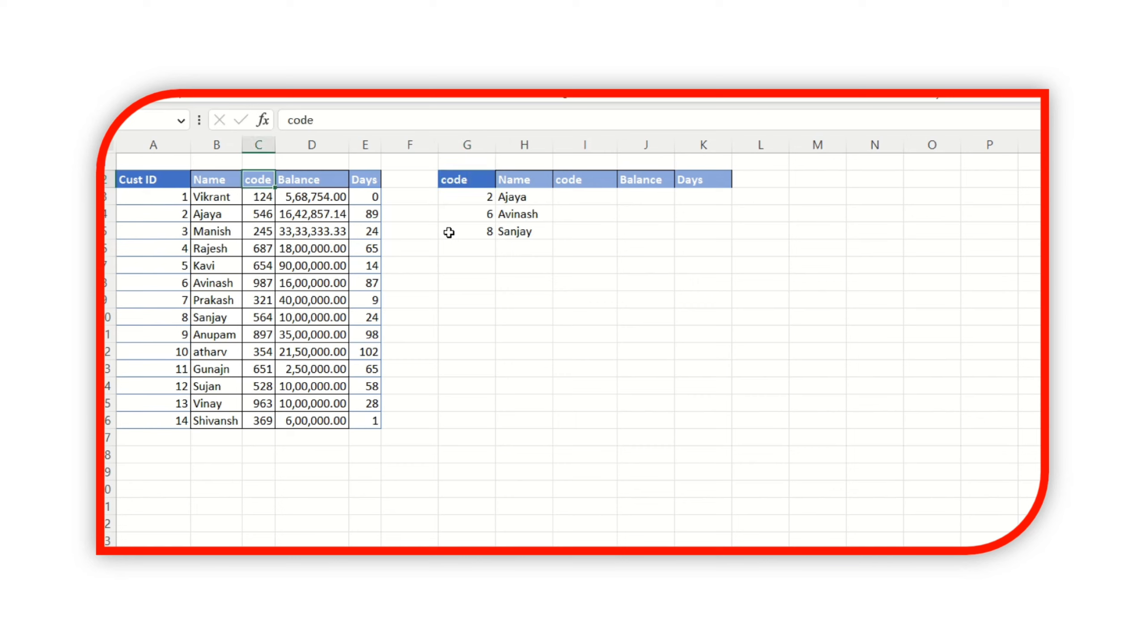
{"action": "key", "text": "F2"}
{"action": "key", "text": "Left"}
{"action": "key", "text": "Left"}
{"action": "key", "text": "Left"}
{"action": "key", "text": "Left"}
{"action": "key", "text": "Delete"}
{"action": "type", "text": "C"}
{"action": "key", "text": "shift+Return"}
- Replace the lookup values in G3:G5 with the codes 546, 654 and 897
{"action": "key", "text": "Right"}
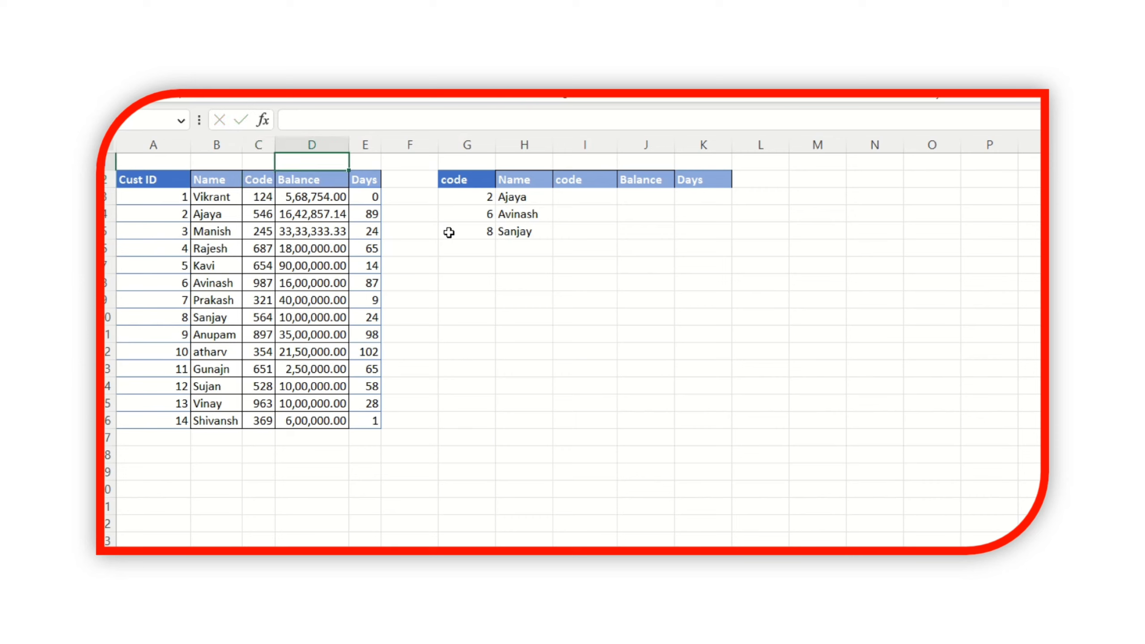
{"action": "key", "text": "Right"}
{"action": "key", "text": "Right"}
{"action": "key", "text": "Right"}
{"action": "key", "text": "Down"}
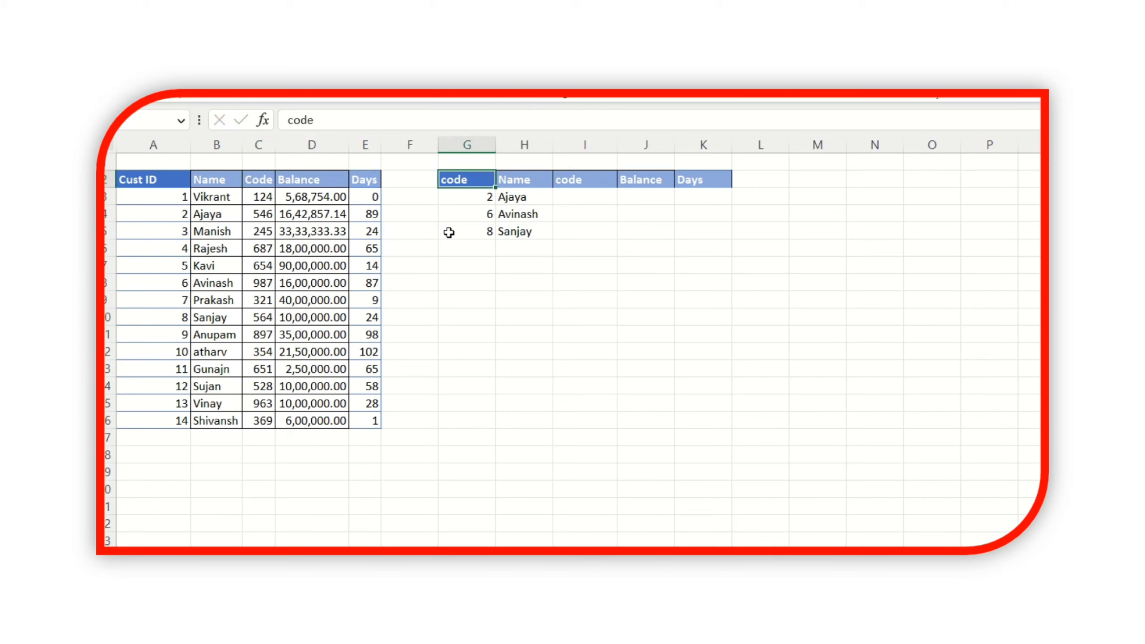
{"action": "key", "text": "Down"}
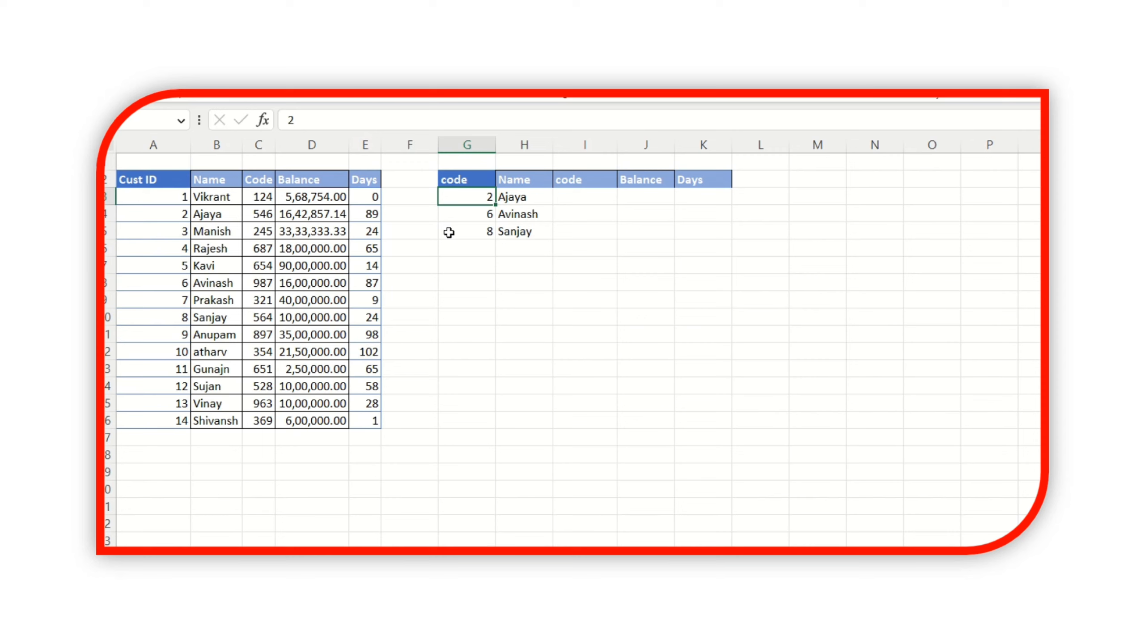
{"action": "type", "text": "546"}
{"action": "key", "text": "Return"}
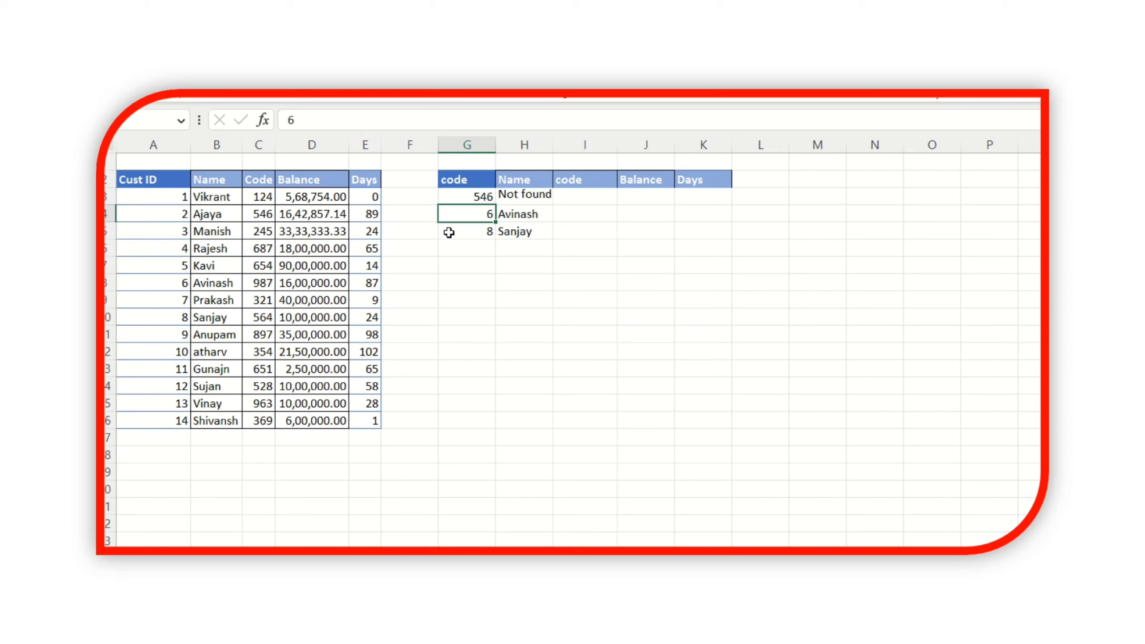
{"action": "type", "text": "654"}
{"action": "key", "text": "Return"}
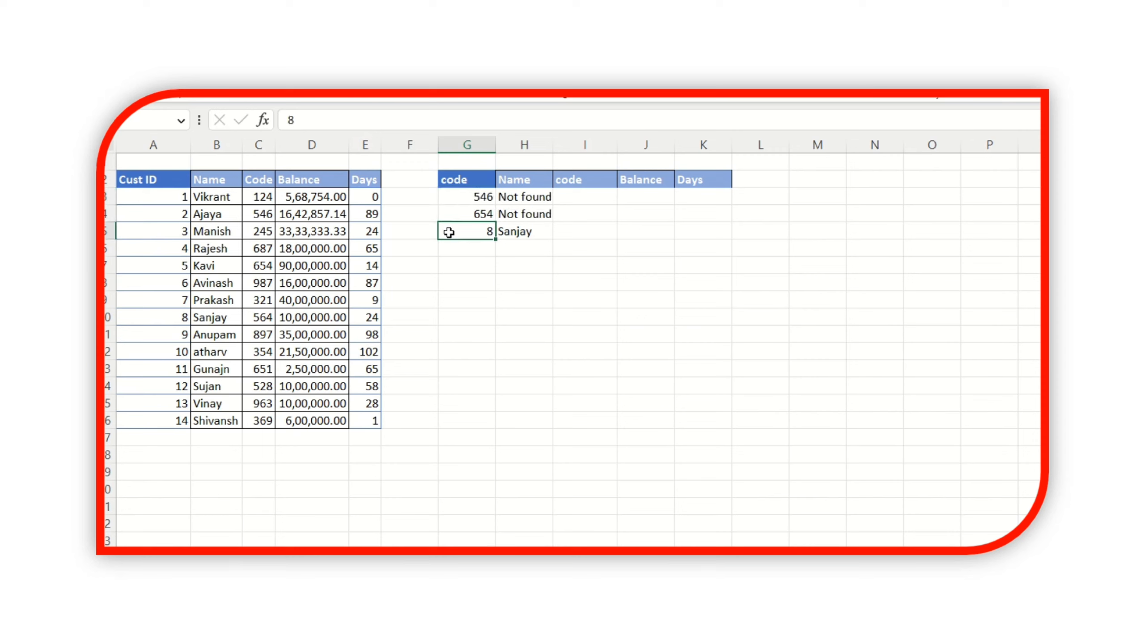
{"action": "type", "text": "897"}
{"action": "key", "text": "Return"}
- Replace the formula in H3 with the start of a VLOOKUP that uses G3 as the lookup value
{"action": "key", "text": "Up"}
{"action": "key", "text": "Up"}
{"action": "key", "text": "Up"}
{"action": "key", "text": "Right"}
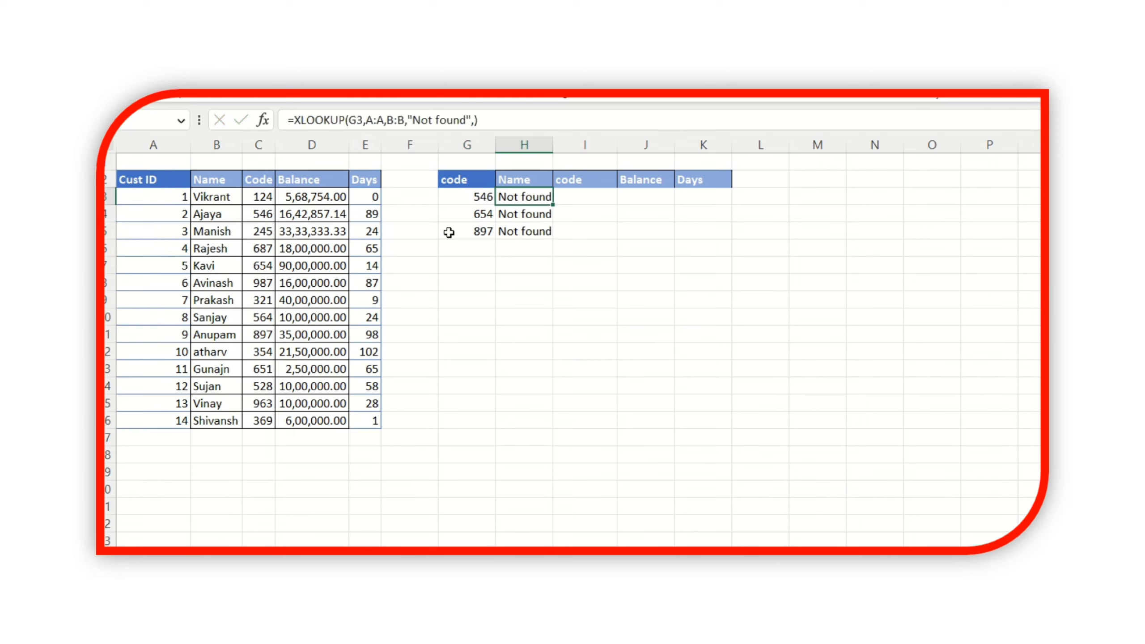
{"action": "type", "text": "="}
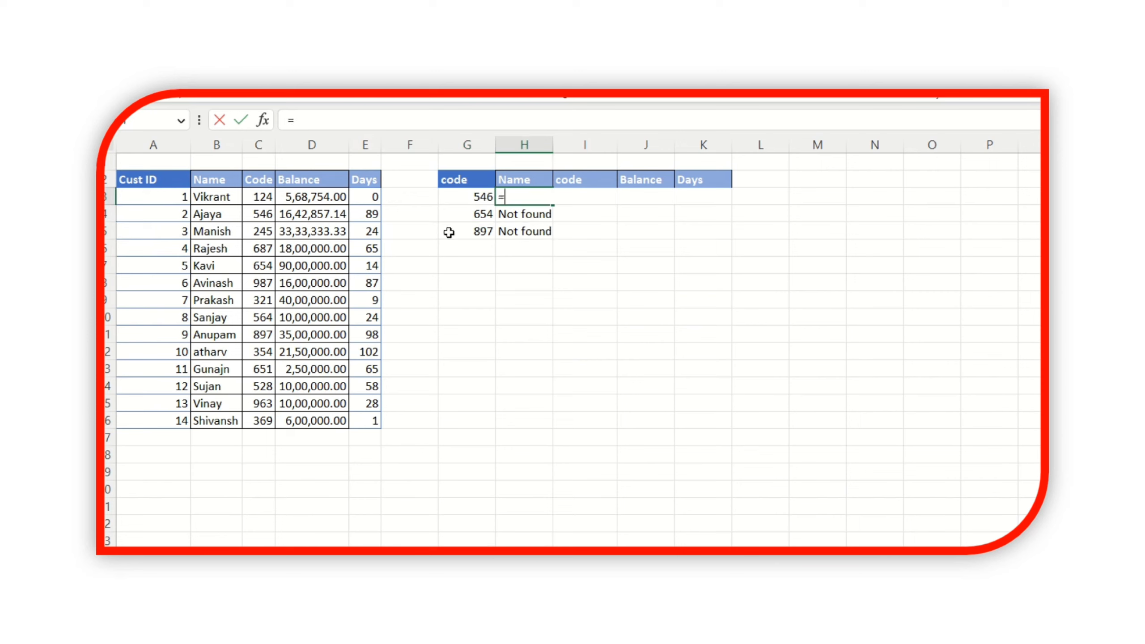
{"action": "type", "text": "vl"}
{"action": "key", "text": "Tab"}
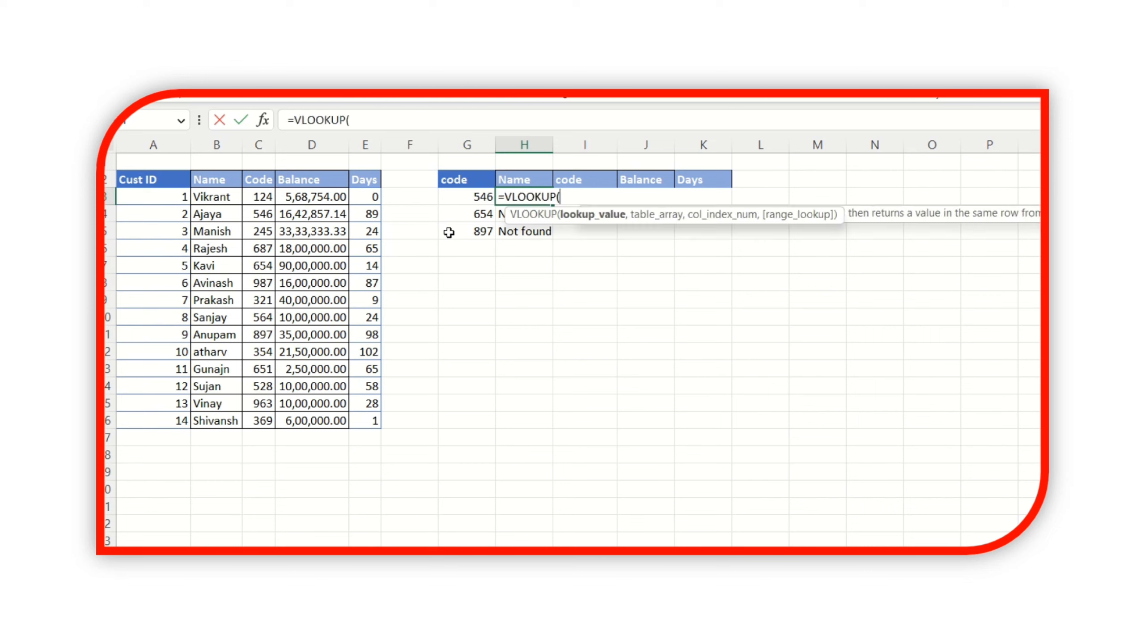
{"action": "key", "text": "Left"}
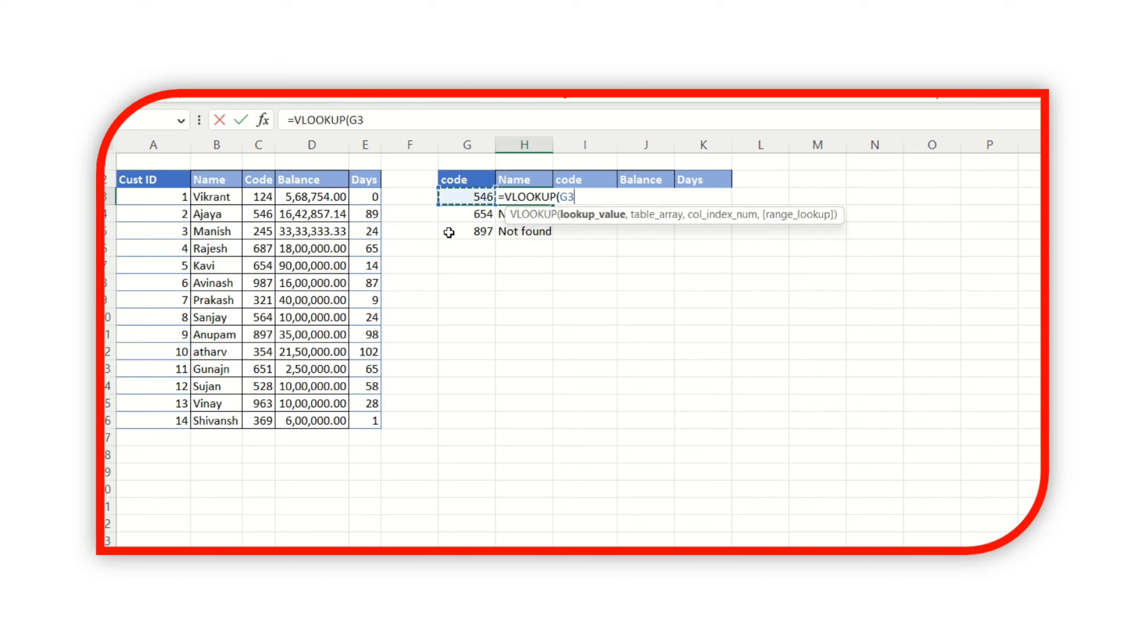
{"action": "type", "text": ","}
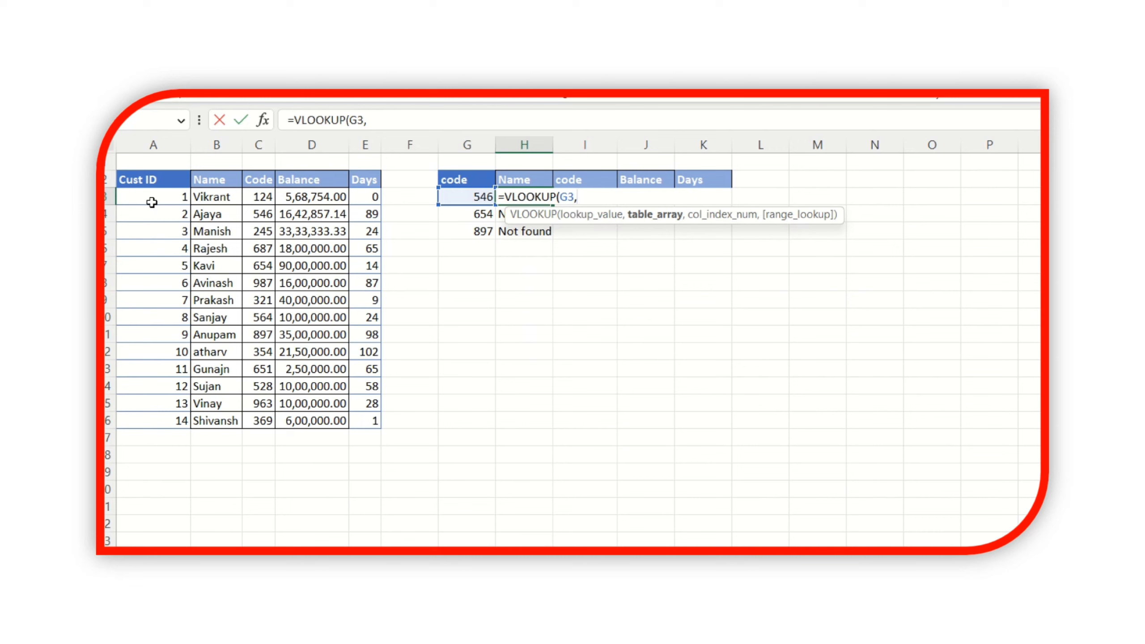
- Set the VLOOKUP table array to the source data range A3:E16
{"action": "left_click_drag", "start_coordinate": [155, 201], "coordinate": [152, 203]}
{"action": "key", "text": "shift+Right"}
{"action": "key", "text": "shift+Right"}
{"action": "key", "text": "shift+Right"}
{"action": "key", "text": "shift+Right"}
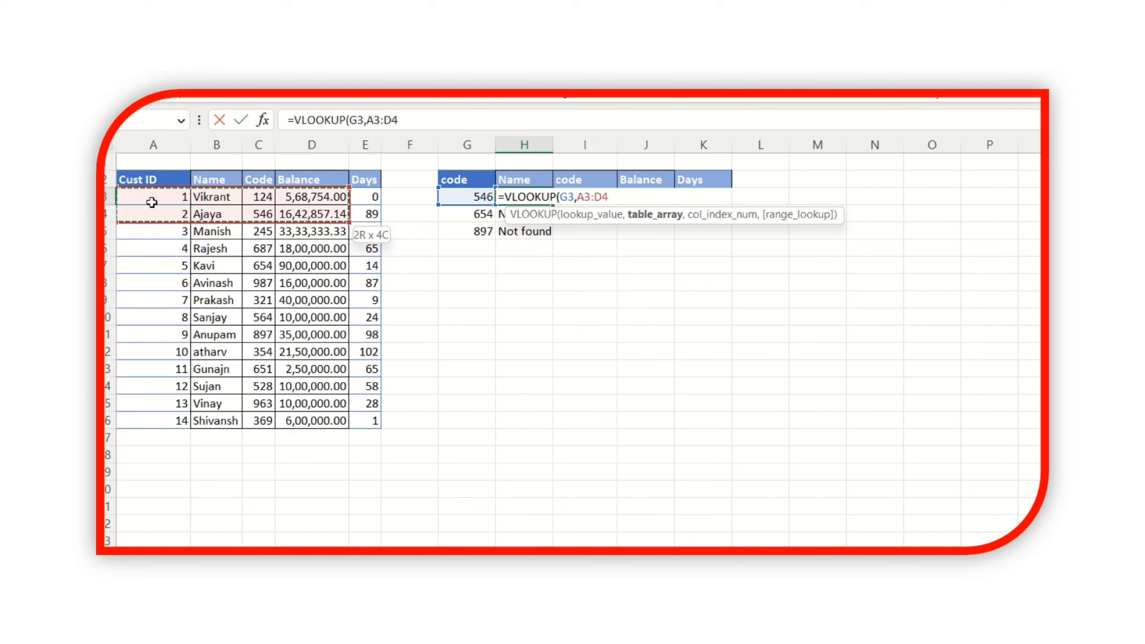
{"action": "key", "text": "shift+Down"}
{"action": "key", "text": "shift+Down"}
{"action": "key", "text": "shift+Down"}
{"action": "key", "text": "shift+Down"}
{"action": "key", "text": "shift+Down"}
{"action": "key", "text": "shift+Down"}
{"action": "key", "text": "shift+Down"}
{"action": "key", "text": "shift+Down"}
{"action": "key", "text": "shift+Down"}
{"action": "key", "text": "shift+Down"}
{"action": "key", "text": "shift+Down"}
{"action": "key", "text": "shift+Down"}
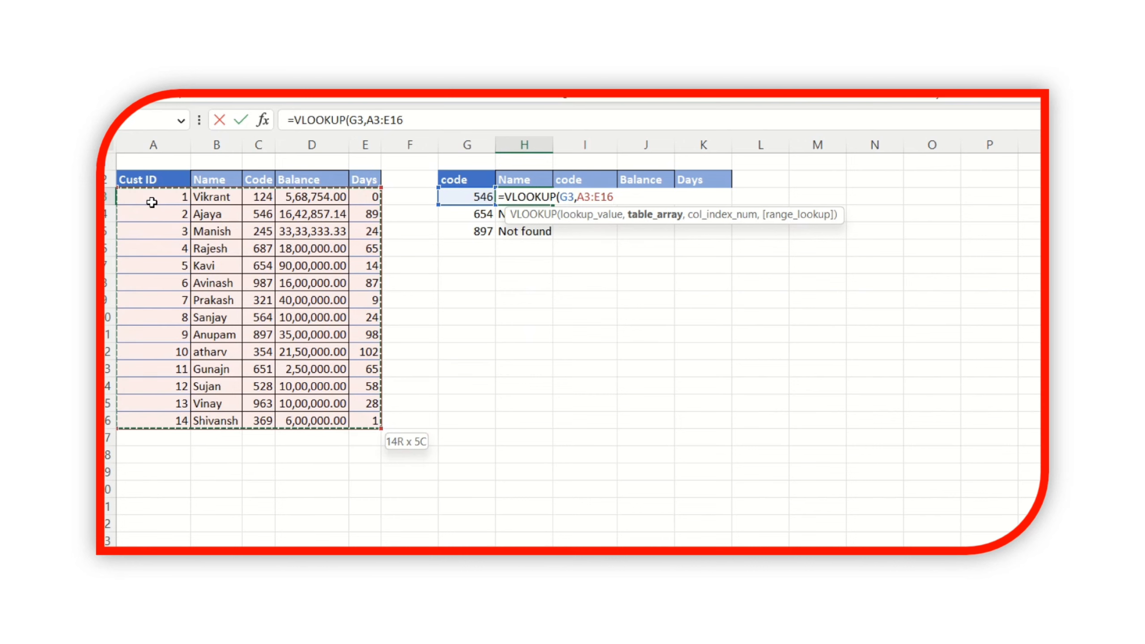
{"action": "type", "text": ","}
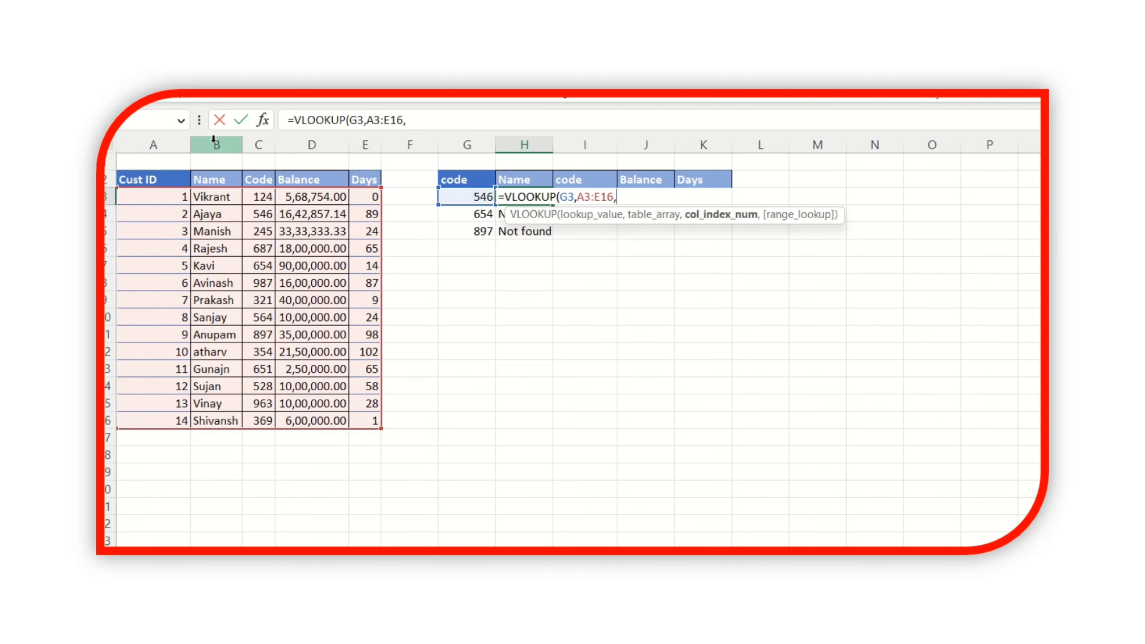
- Set the VLOOKUP column index to 2 and the range lookup to 0, and complete the formula in H3
{"action": "type", "text": "2,0"}
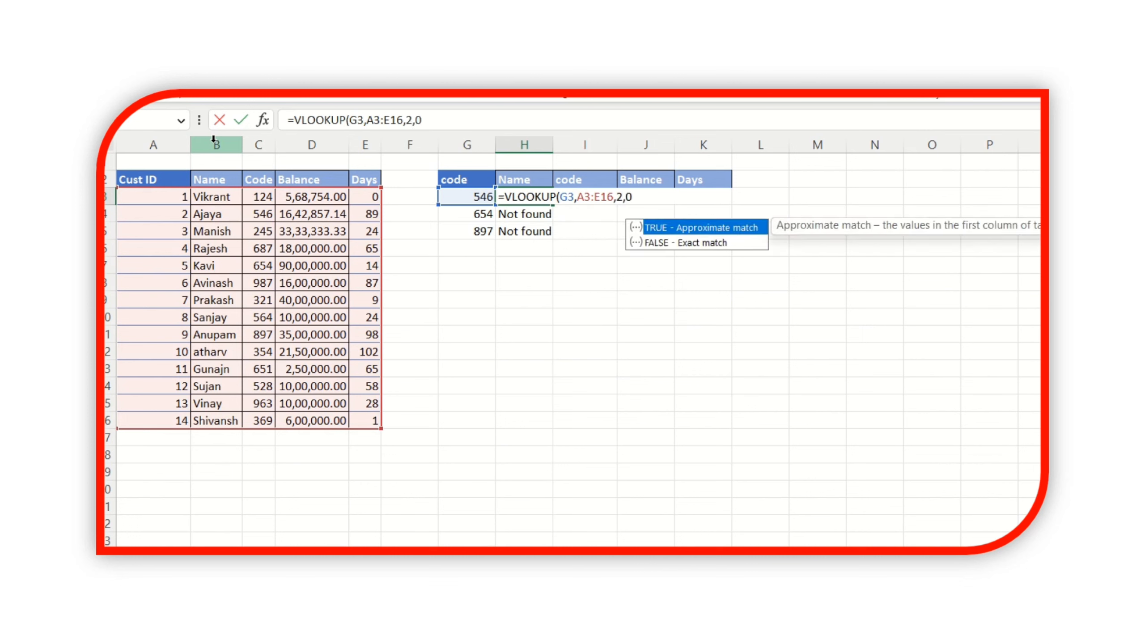
{"action": "key", "text": "Return"}
{"action": "key", "text": "Up"}
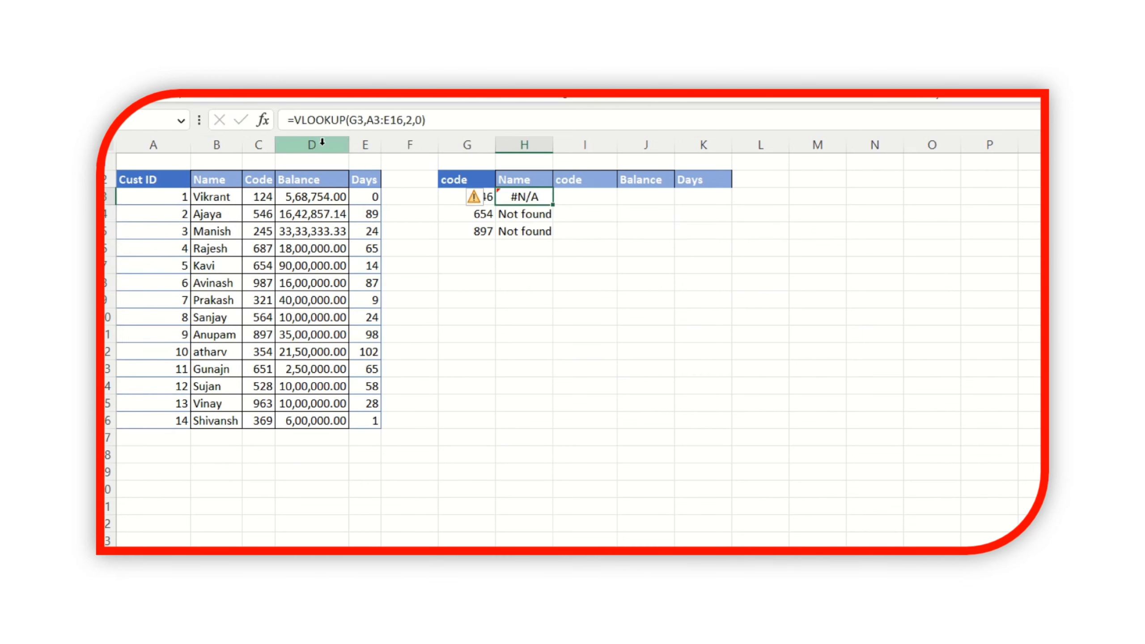
- Fill the VLOOKUP formula from H3 down to H5 and examine the arguments in H3 and H4
{"action": "double_click", "coordinate": [555, 206]}
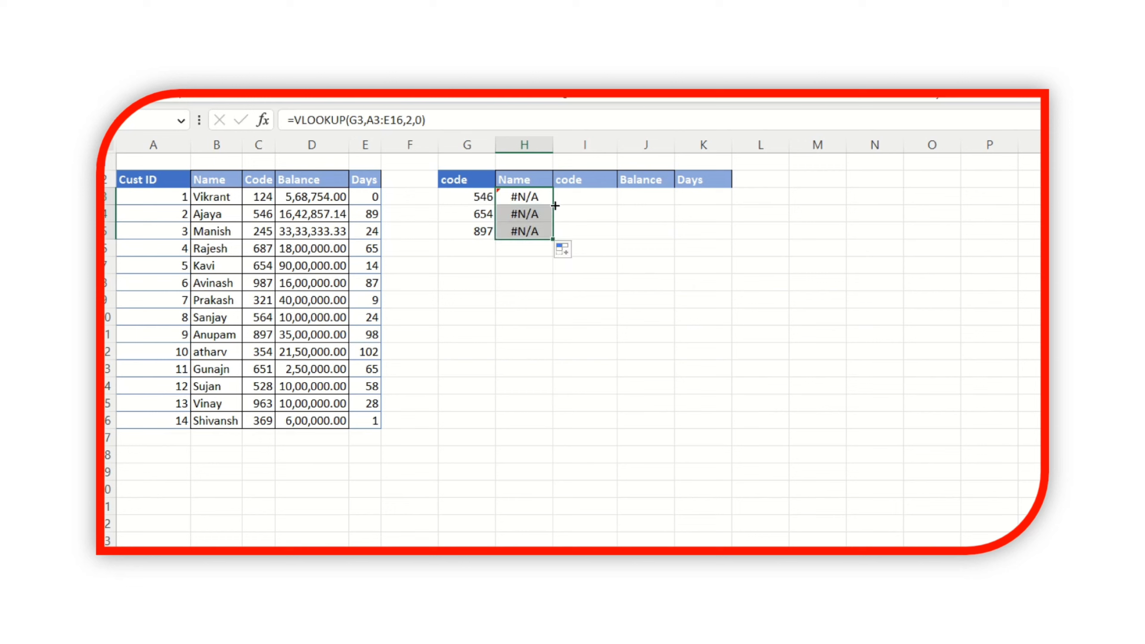
{"action": "key", "text": "Down"}
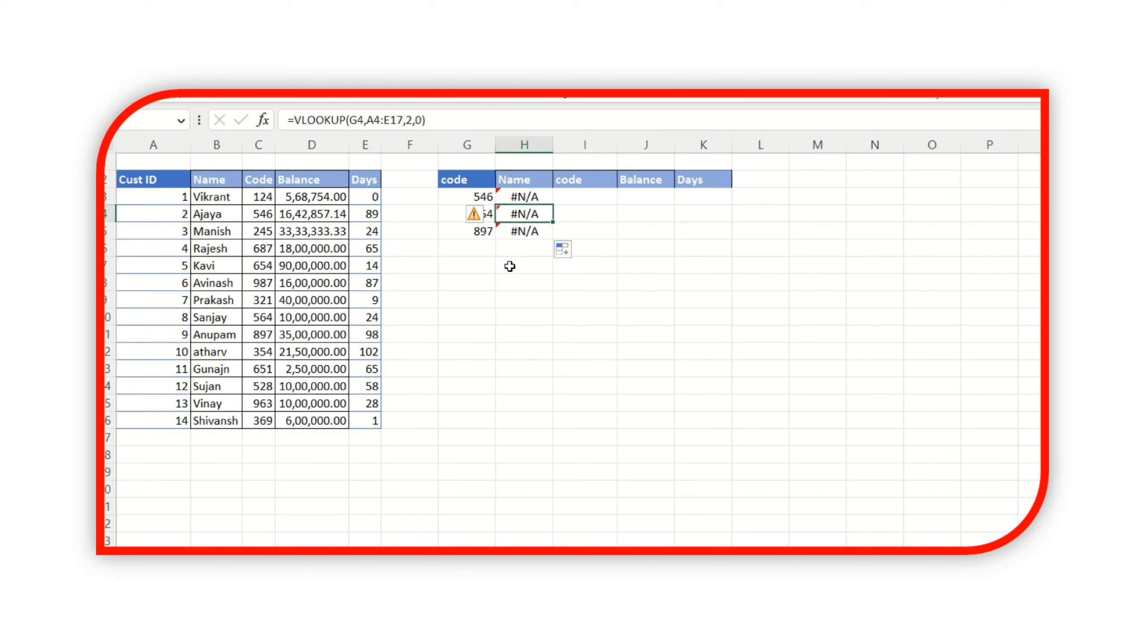
{"action": "key", "text": "Up"}
{"action": "key", "text": "F2"}
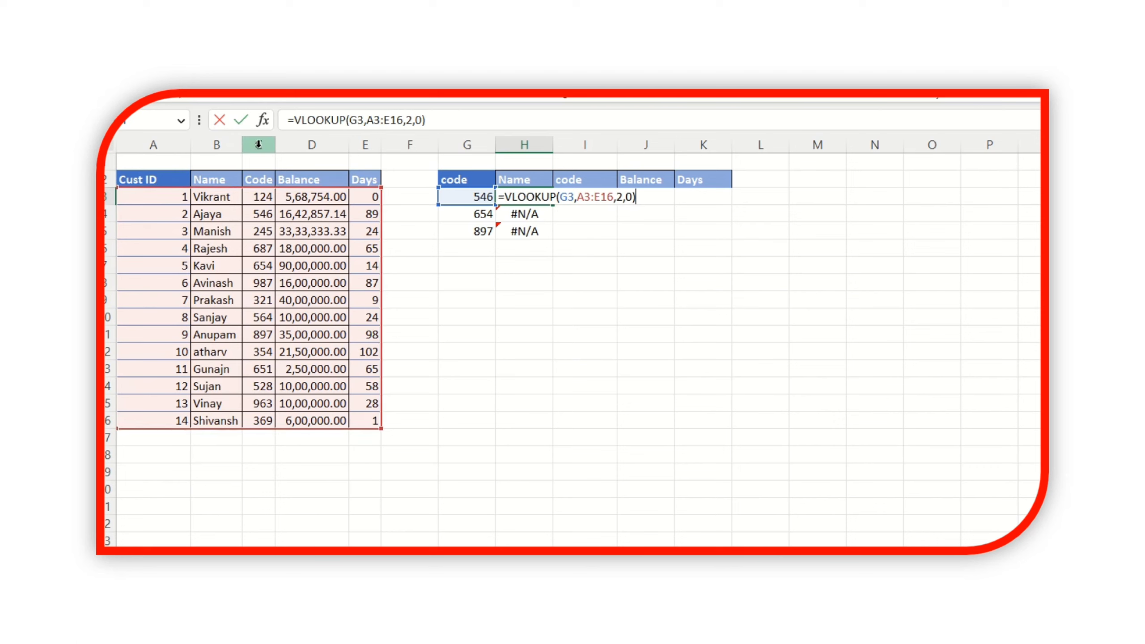
{"action": "left_click", "coordinate": [550, 383]}
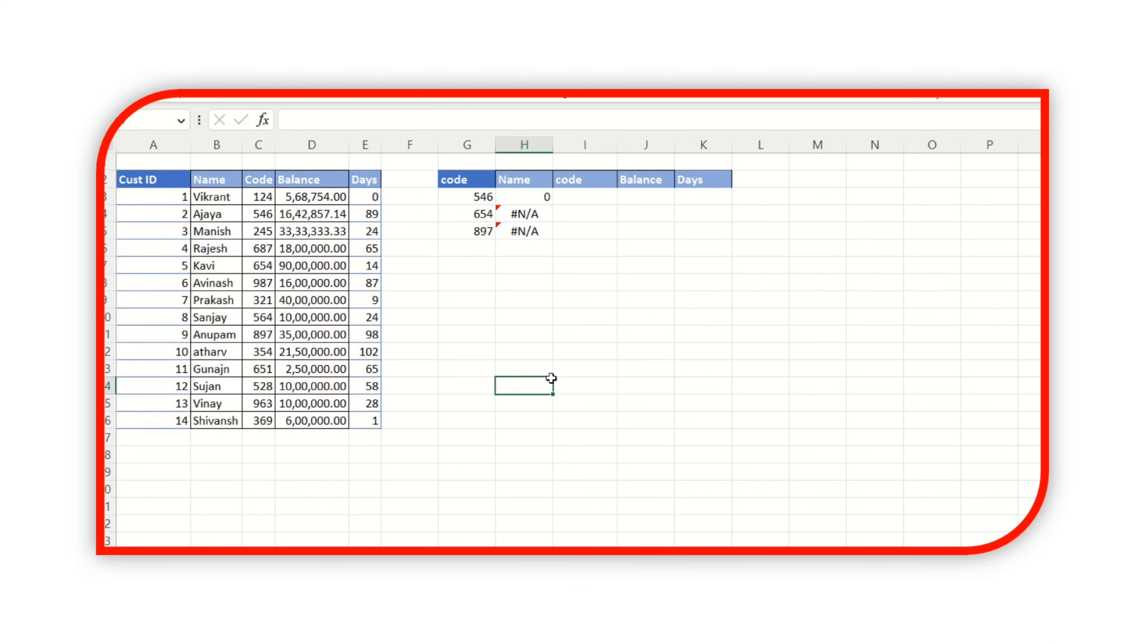
- Replace the VLOOKUP in H3 with the start of an XLOOKUP that looks up the code in G3
{"action": "key", "text": "Up"}
{"action": "key", "text": "Up"}
{"action": "key", "text": "Up"}
{"action": "key", "text": "Up"}
{"action": "key", "text": "Up"}
{"action": "key", "text": "Up"}
{"action": "key", "text": "Up"}
{"action": "key", "text": "Up"}
{"action": "key", "text": "Up"}
{"action": "key", "text": "Up"}
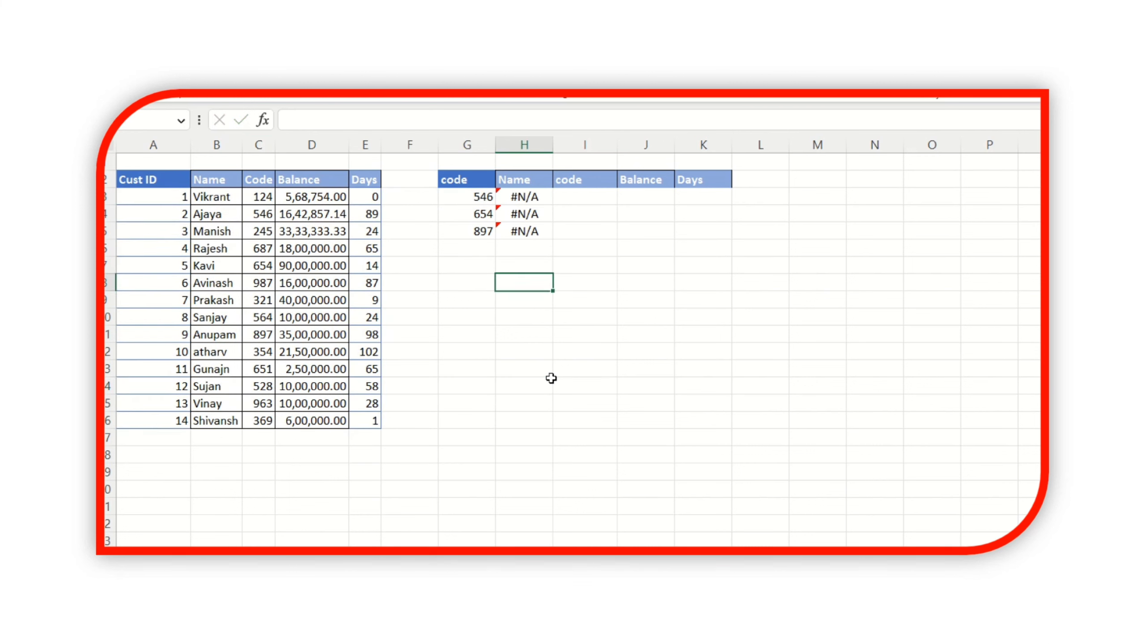
{"action": "key", "text": "Up"}
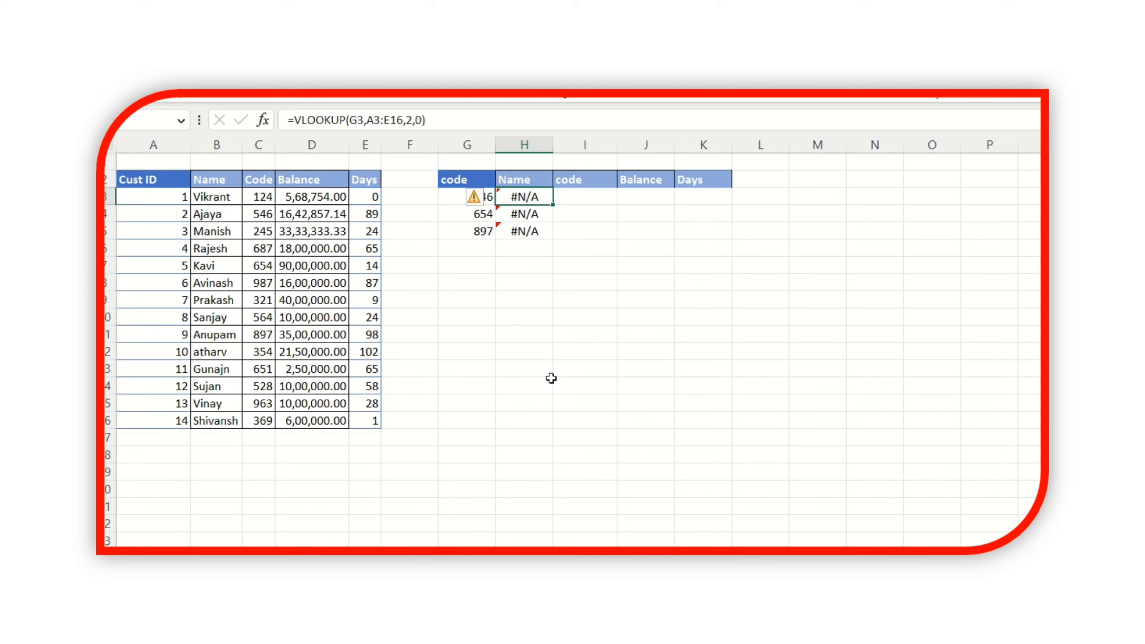
{"action": "type", "text": "=xlo"}
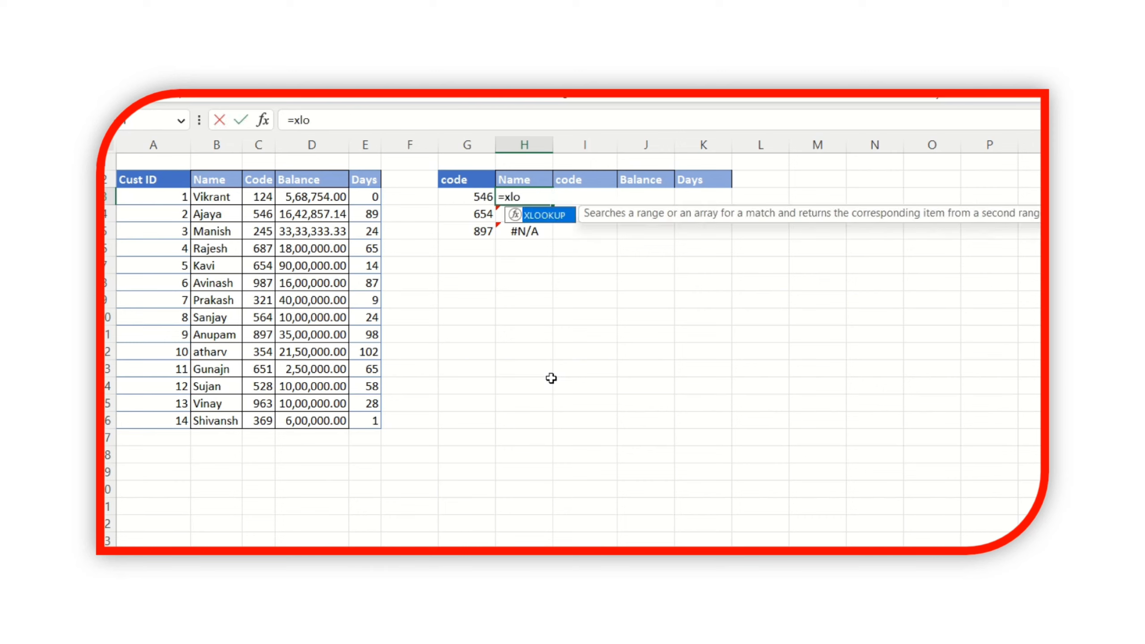
{"action": "key", "text": "Tab"}
{"action": "key", "text": "Left"}
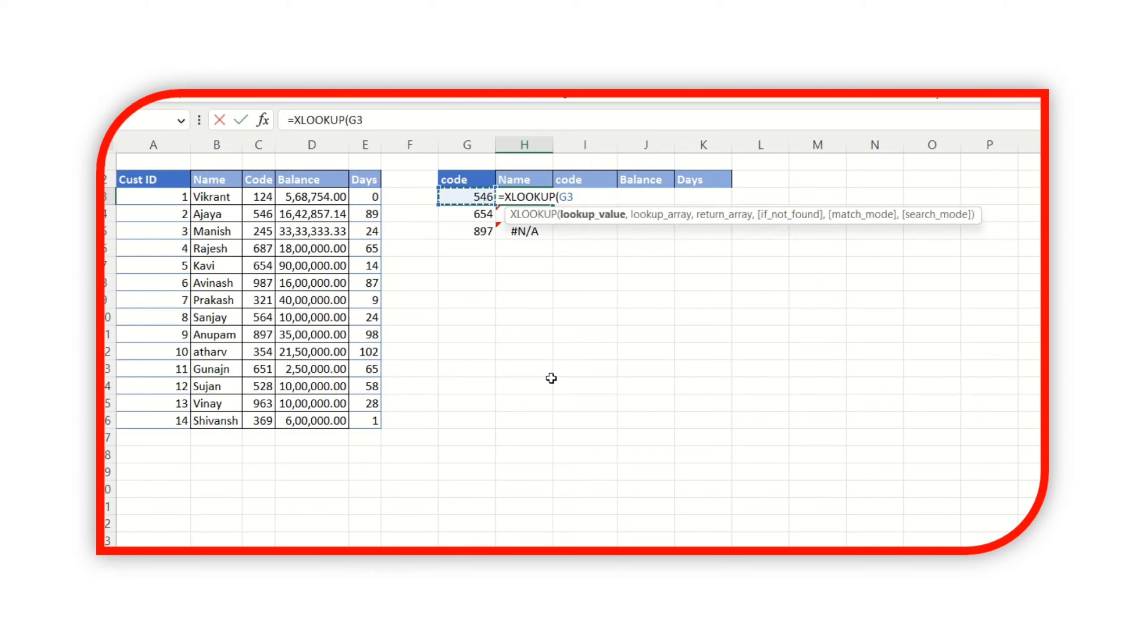
{"action": "type", "text": ","}
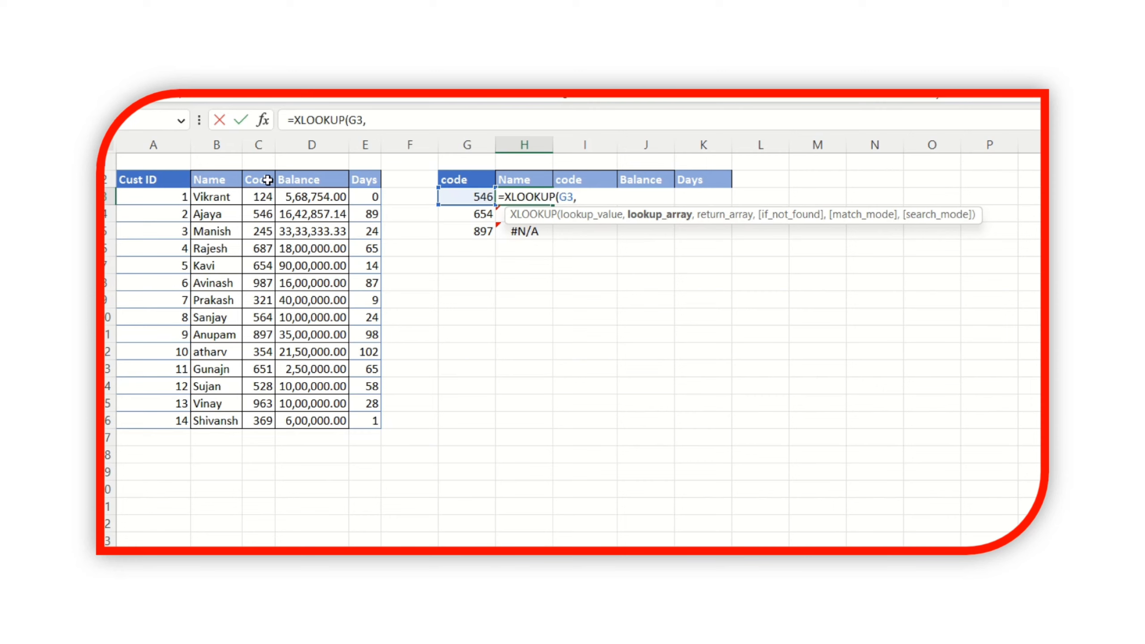
- Set the XLOOKUP lookup array to C:C and the return array to B:B
{"action": "left_click", "coordinate": [260, 143]}
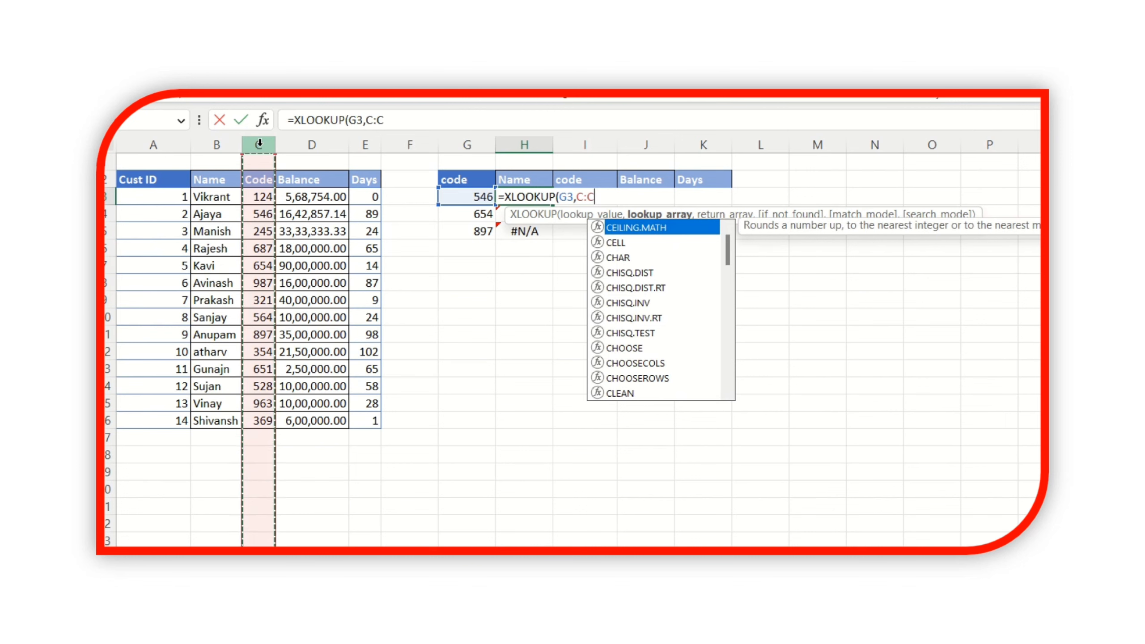
{"action": "type", "text": ","}
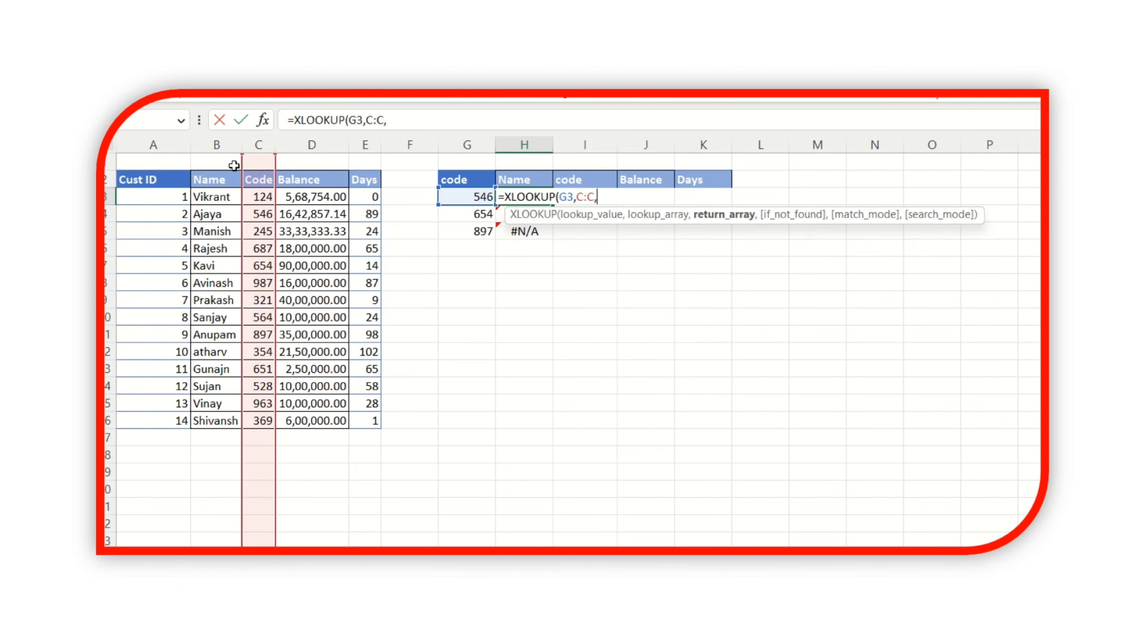
{"action": "left_click", "coordinate": [217, 144]}
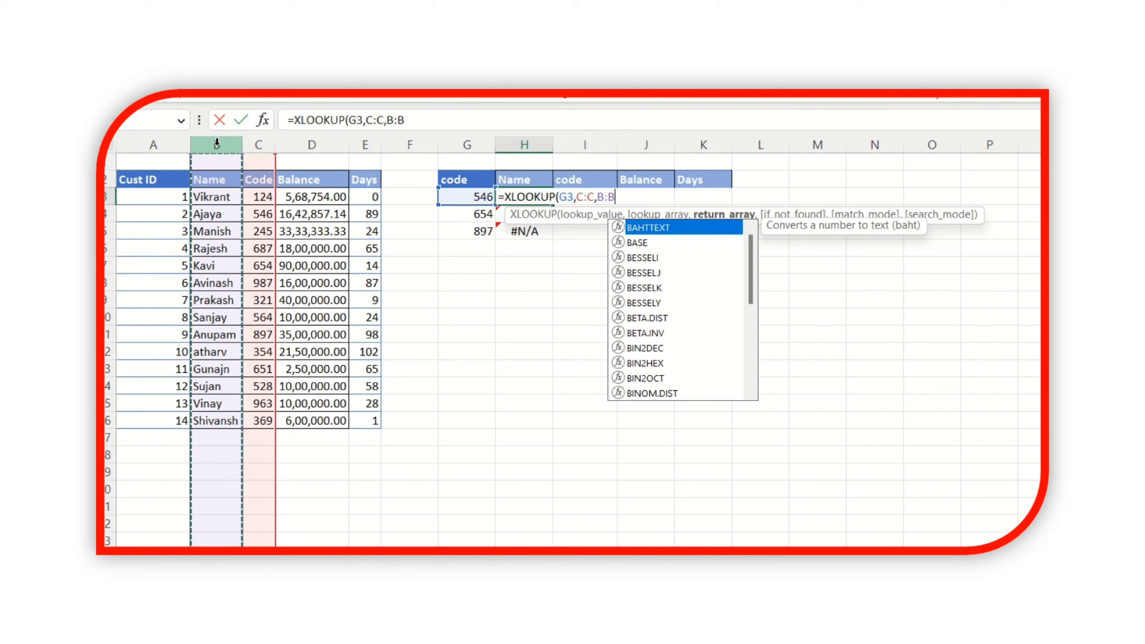
{"action": "type", "text": ","}
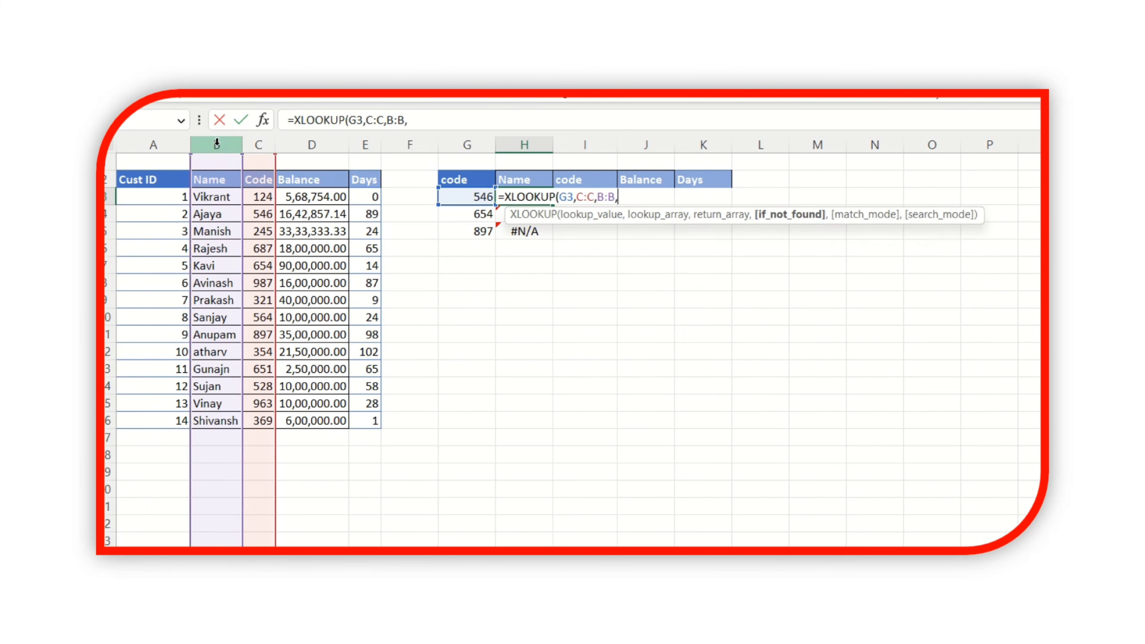
- Set the if-not-found text to "sorry" and the match mode to 0, and complete the XLOOKUP in H3
{"action": "type", "text": "\"sorry\",0"}
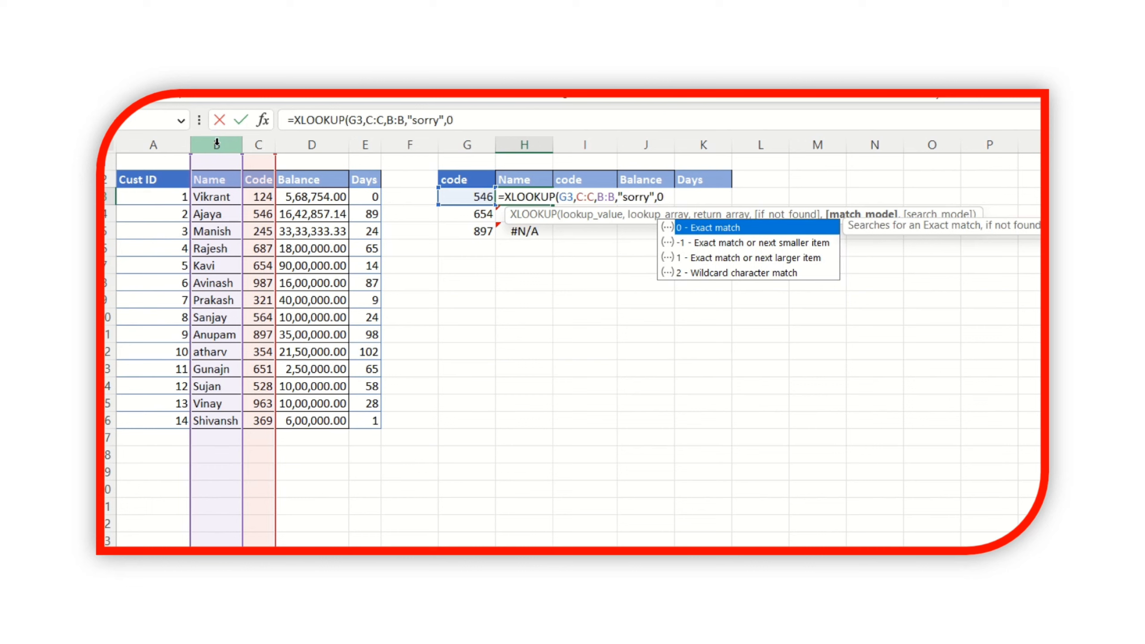
{"action": "key", "text": "Return"}
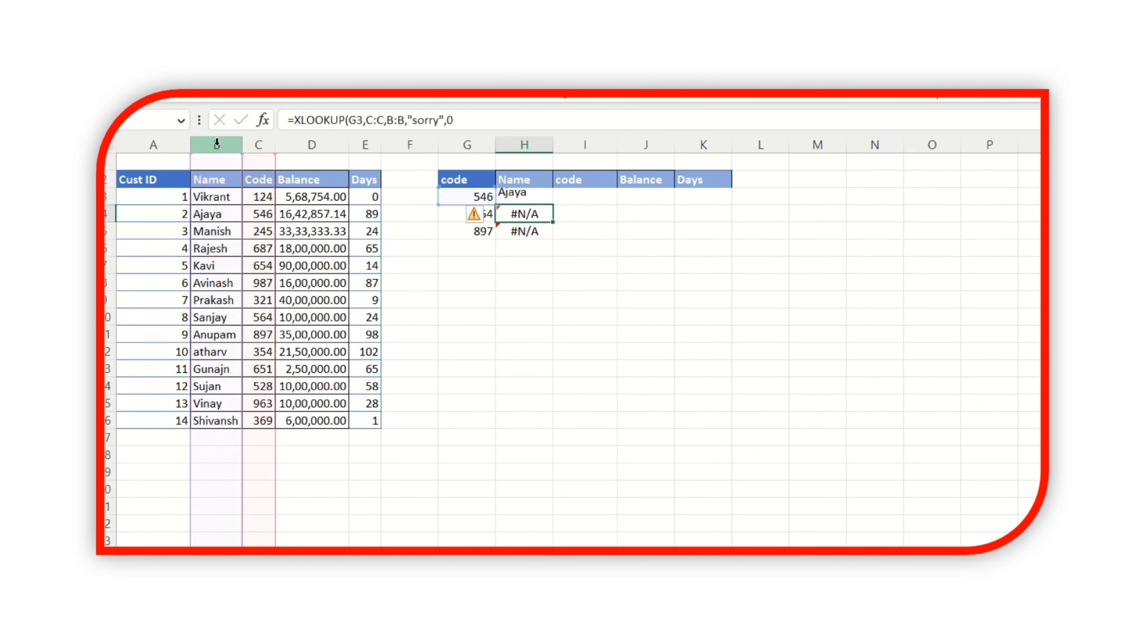
{"action": "key", "text": "Up"}
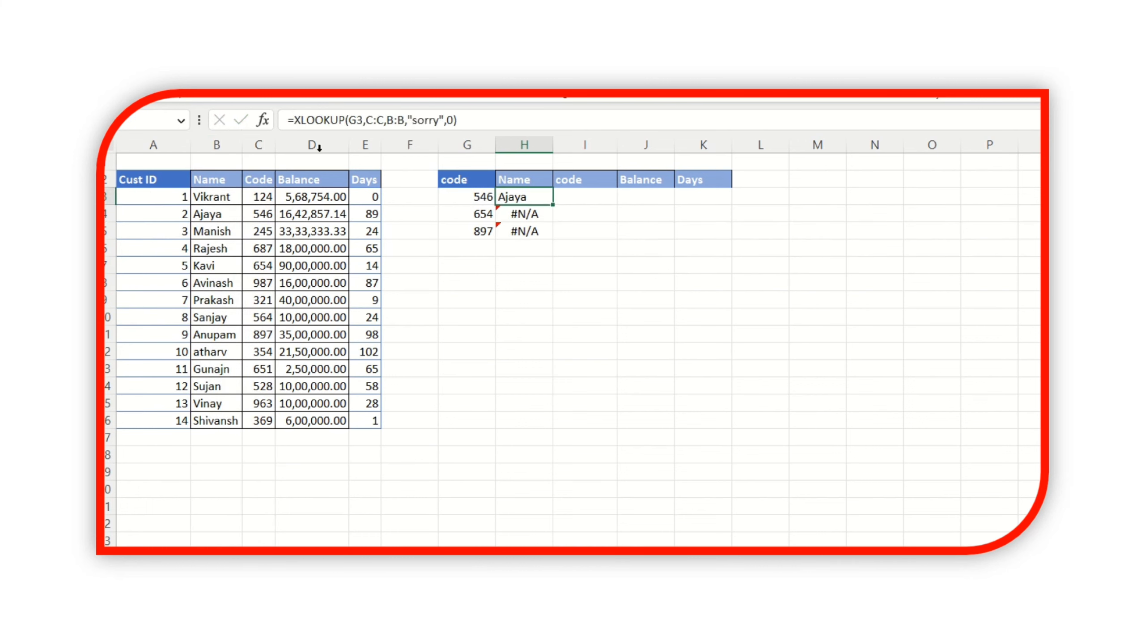
- Fill the XLOOKUP formula from H3 down to H5 and open H3's formula to review its arguments
{"action": "double_click", "coordinate": [553, 206]}
{"action": "left_click", "coordinate": [524, 255]}
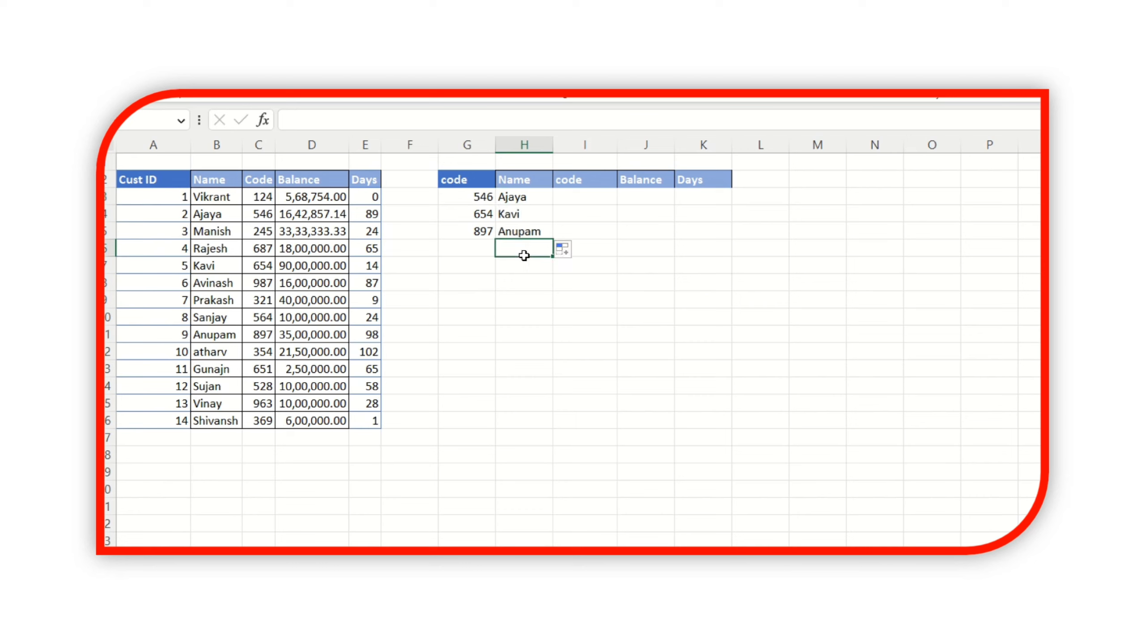
{"action": "key", "text": "Up"}
{"action": "key", "text": "Up"}
{"action": "key", "text": "Up"}
{"action": "key", "text": "F2"}
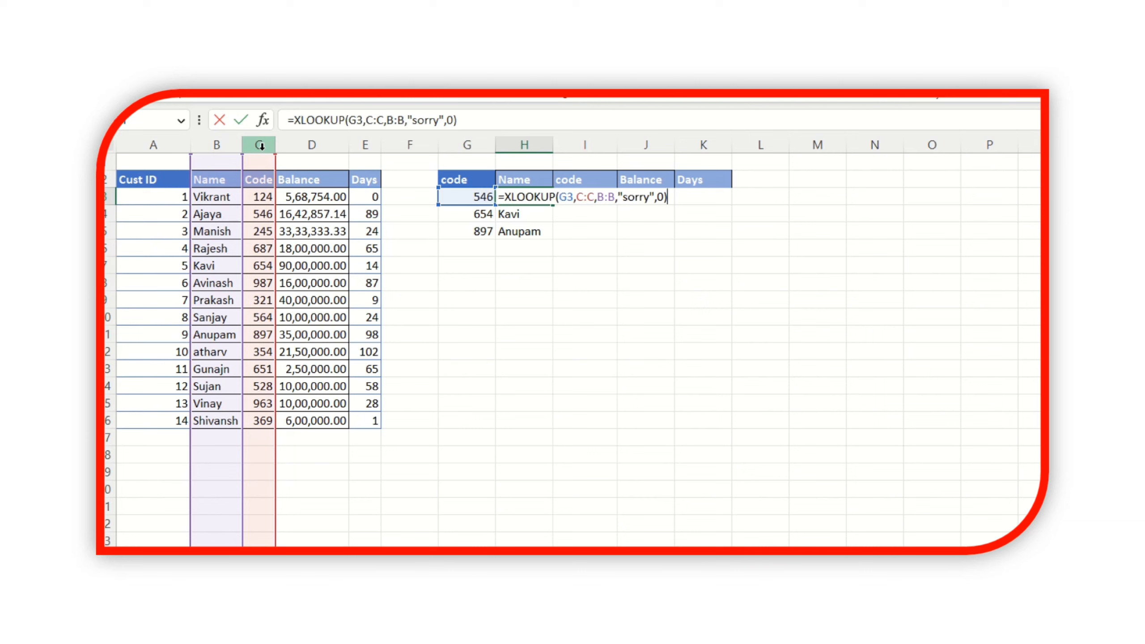
- Clear the XLOOKUP results from the Name cells H3:H5
{"action": "key", "text": "Left"}
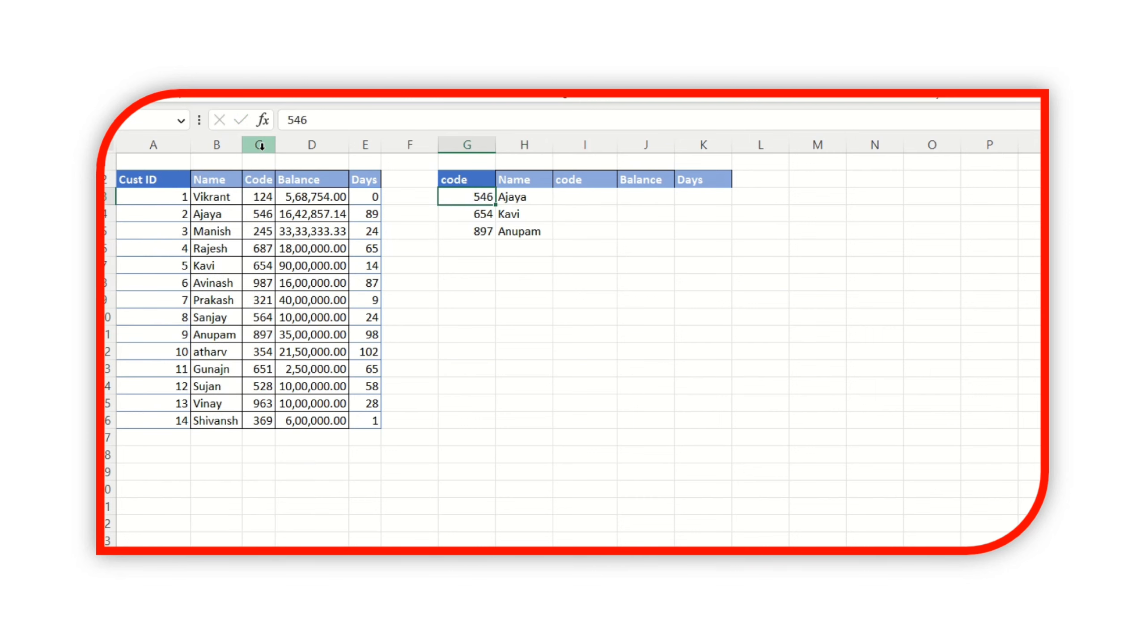
{"action": "key", "text": "Right"}
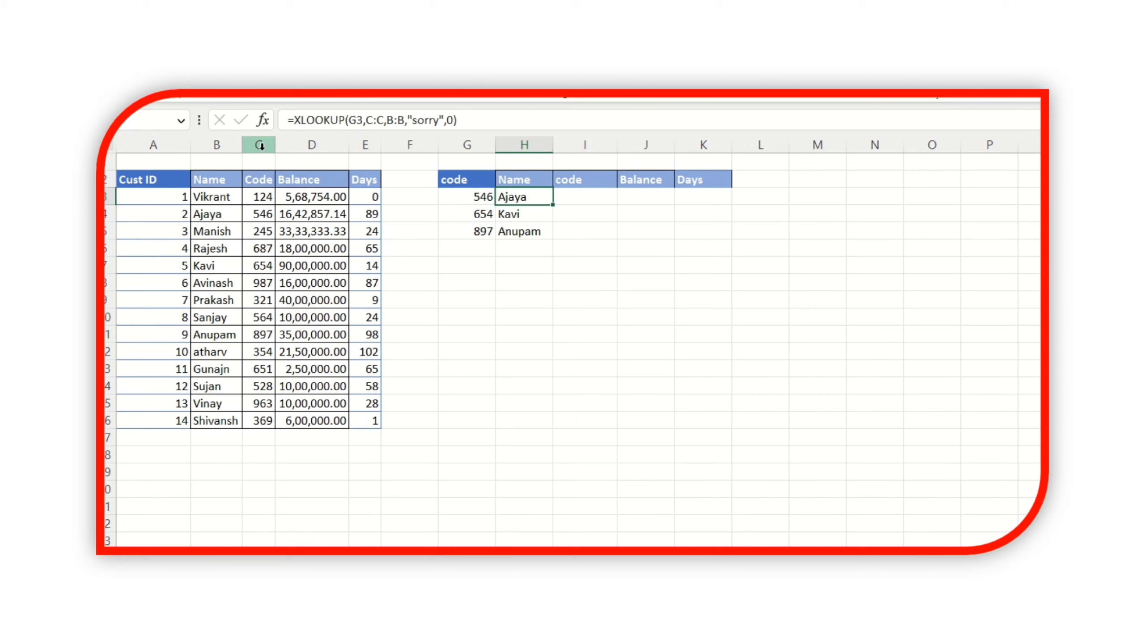
{"action": "key", "text": "F2"}
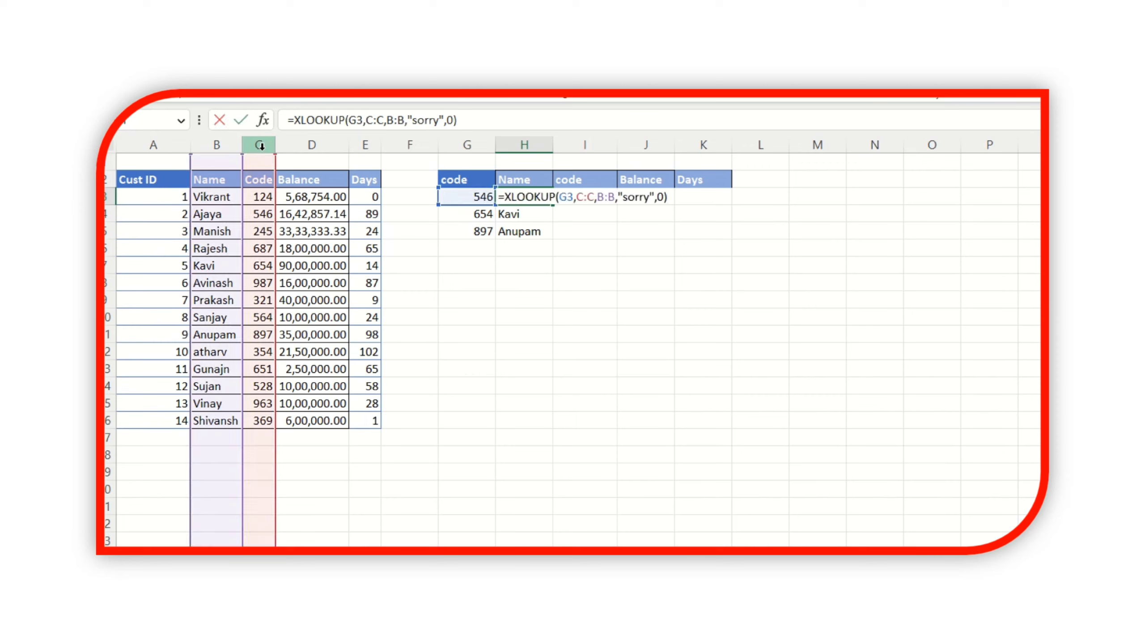
{"action": "key", "text": "ctrl+Return"}
{"action": "key", "text": "shift+Down"}
{"action": "key", "text": "shift+Down"}
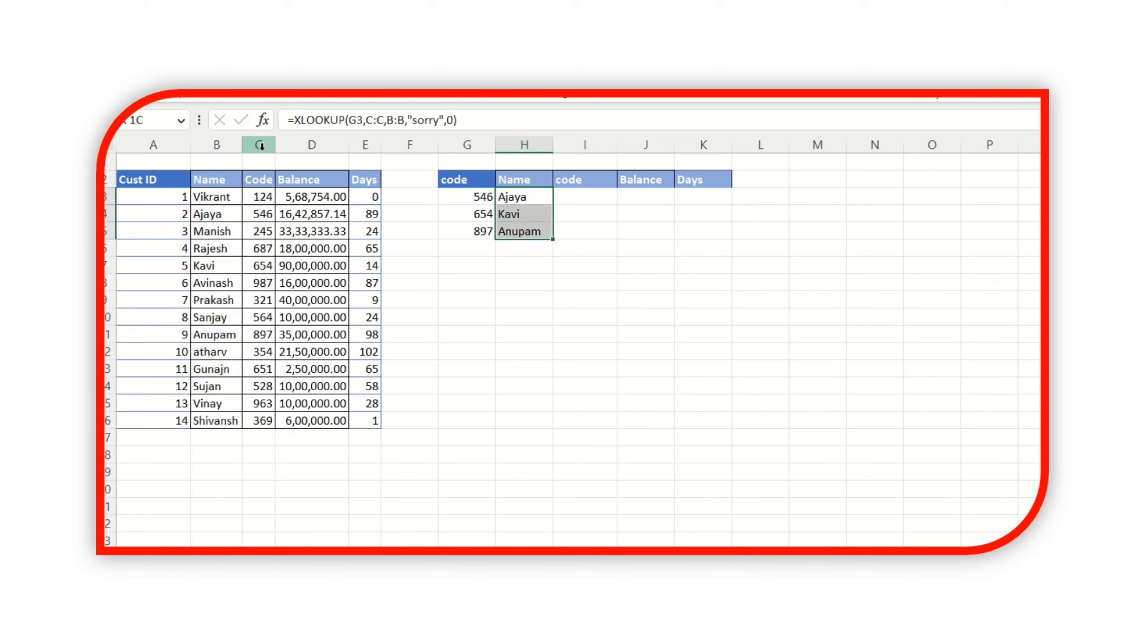
{"action": "key", "text": "Delete"}
{"action": "key", "text": "Up"}
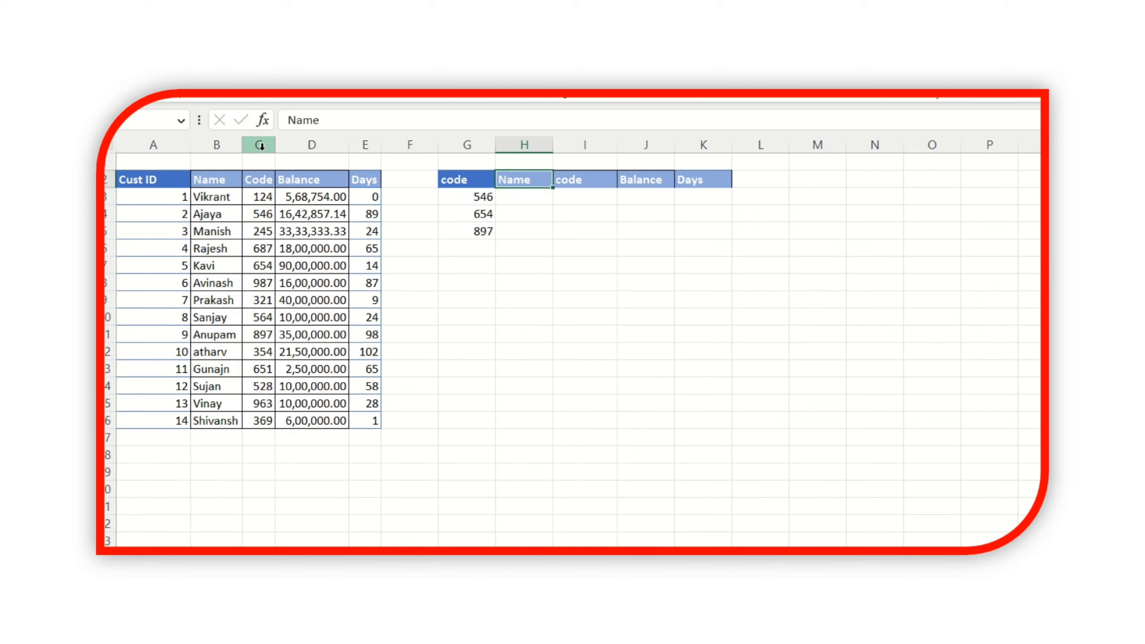
{"action": "key", "text": "Down"}
{"action": "key", "text": "Right"}
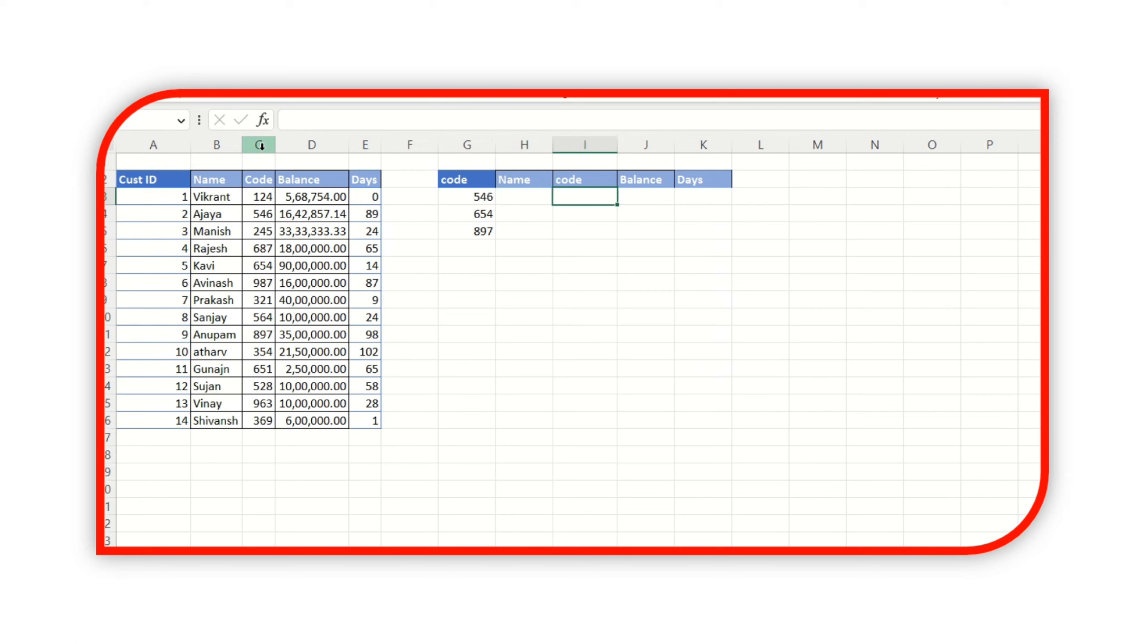
{"action": "key", "text": "Right"}
{"action": "key", "text": "Right"}
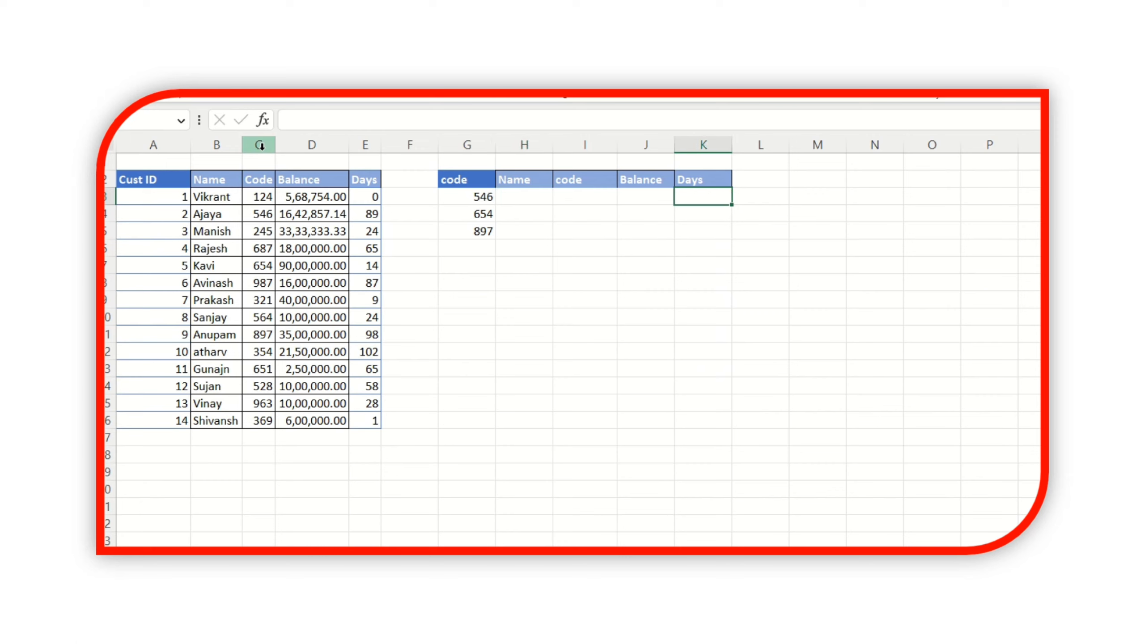
- Move the three lookup codes from G3:G5 to F3:F5
{"action": "key", "text": "Left"}
{"action": "key", "text": "Left"}
{"action": "key", "text": "Left"}
{"action": "key", "text": "Left"}
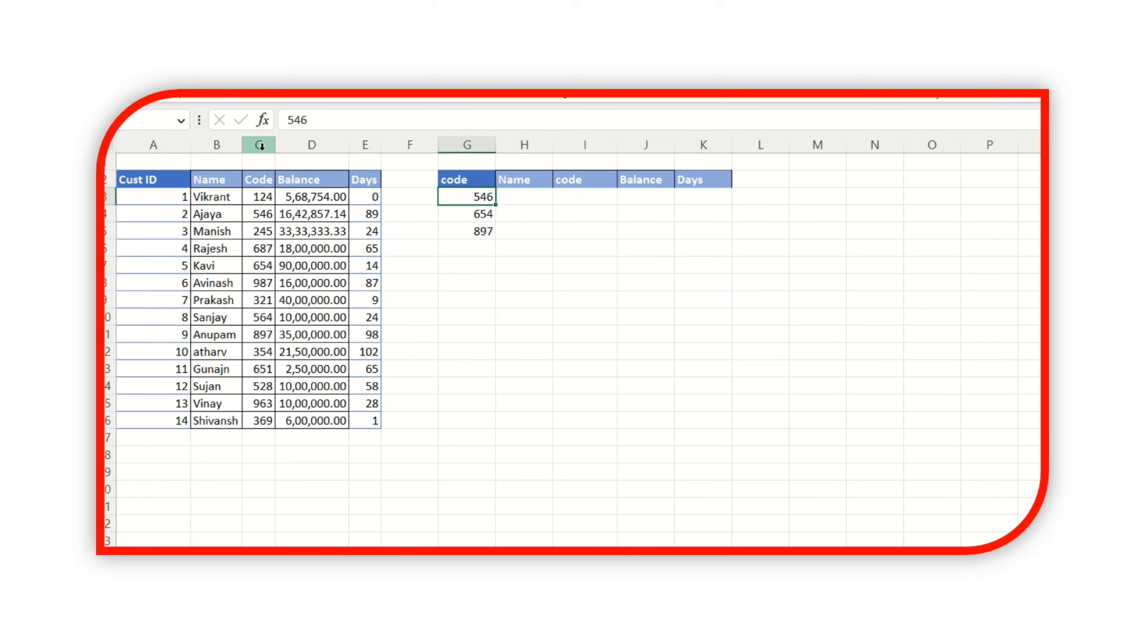
{"action": "key", "text": "shift+Down"}
{"action": "key", "text": "shift+Down"}
{"action": "key", "text": "ctrl+c"}
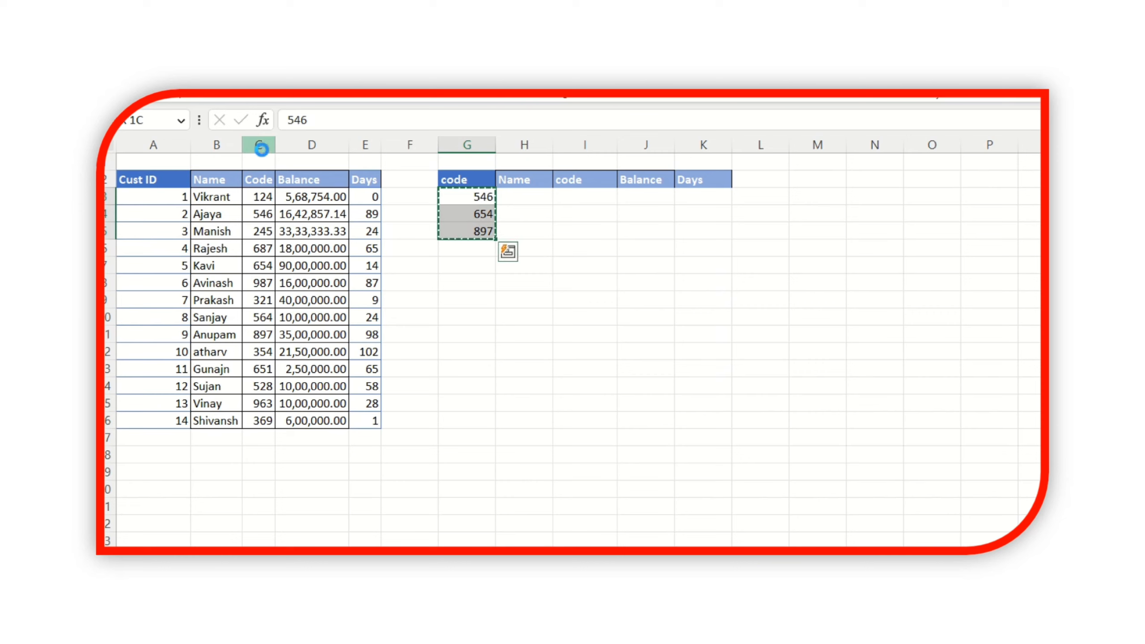
{"action": "key", "text": "Left"}
{"action": "key", "text": "ctrl+v"}
{"action": "key", "text": "Right"}
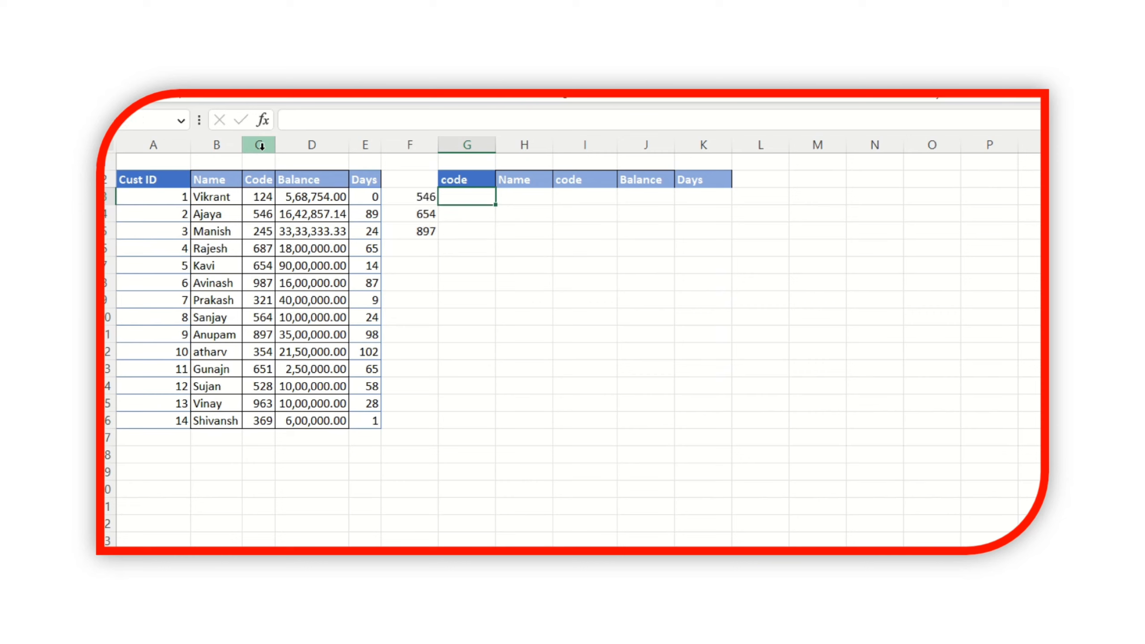
- Change the header in G2 to "Cust Id"
{"action": "key", "text": "Up"}
{"action": "key", "text": "Left"}
{"action": "key", "text": "Right"}
{"action": "type", "text": "Cus"}
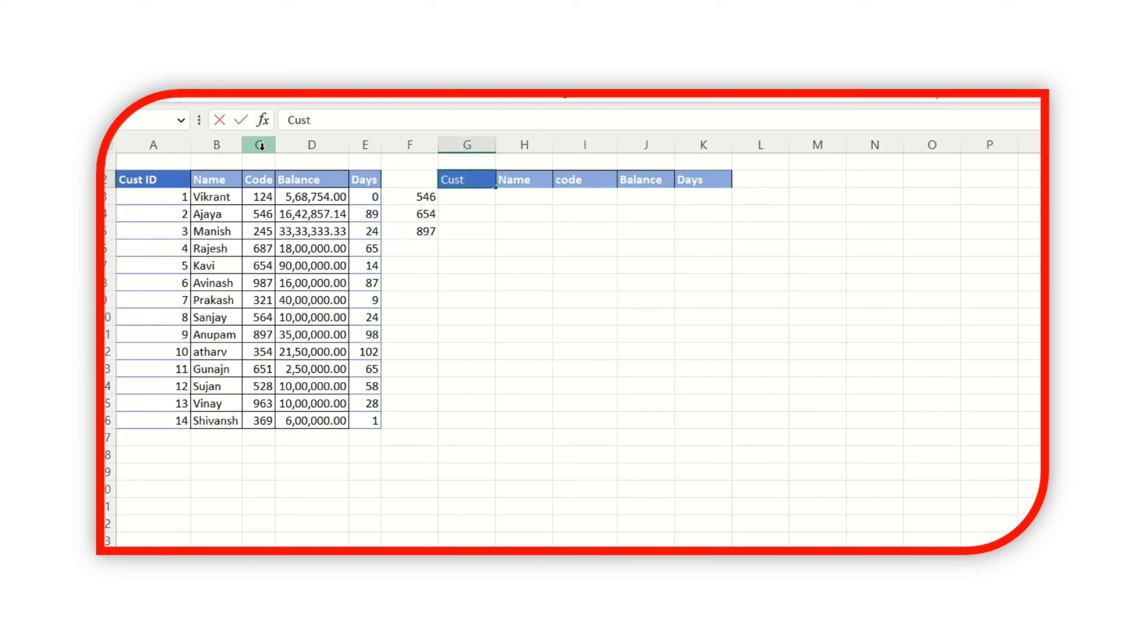
{"action": "type", "text": "t Id"}
{"action": "key", "text": "Return"}
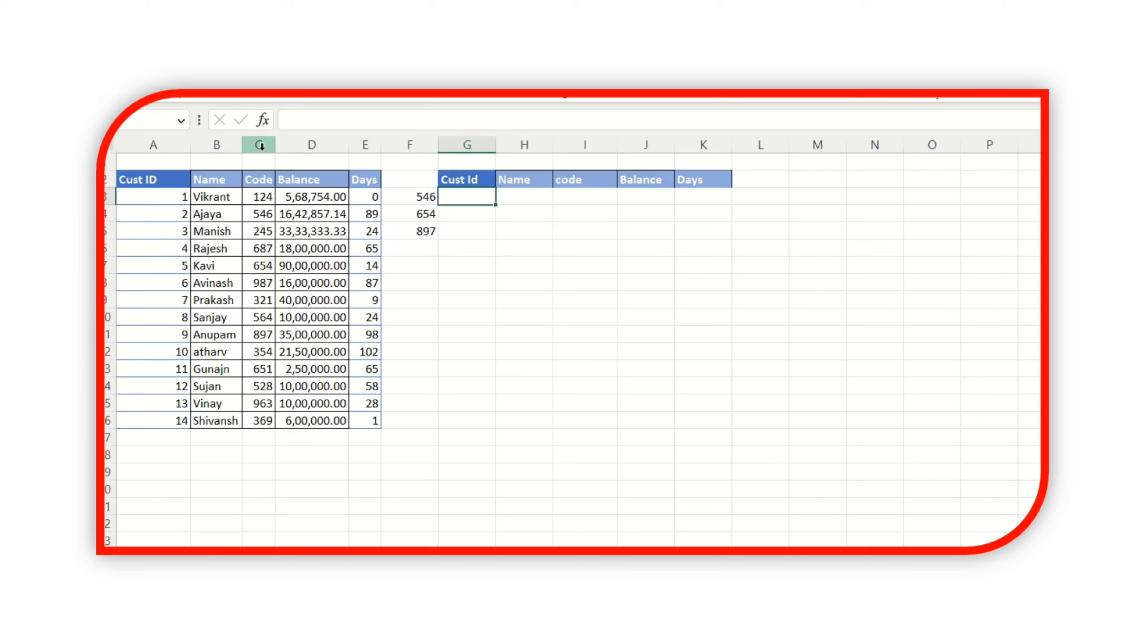
- Look over the empty result row G3:K3 under the Cust Id, Name, code, Balance and Days headers
{"action": "key", "text": "Right"}
{"action": "key", "text": "Left"}
{"action": "key", "text": "Right"}
{"action": "key", "text": "Left"}
{"action": "key", "text": "shift+Right"}
{"action": "key", "text": "shift+Right"}
{"action": "key", "text": "shift+Right"}
{"action": "key", "text": "shift+Right"}
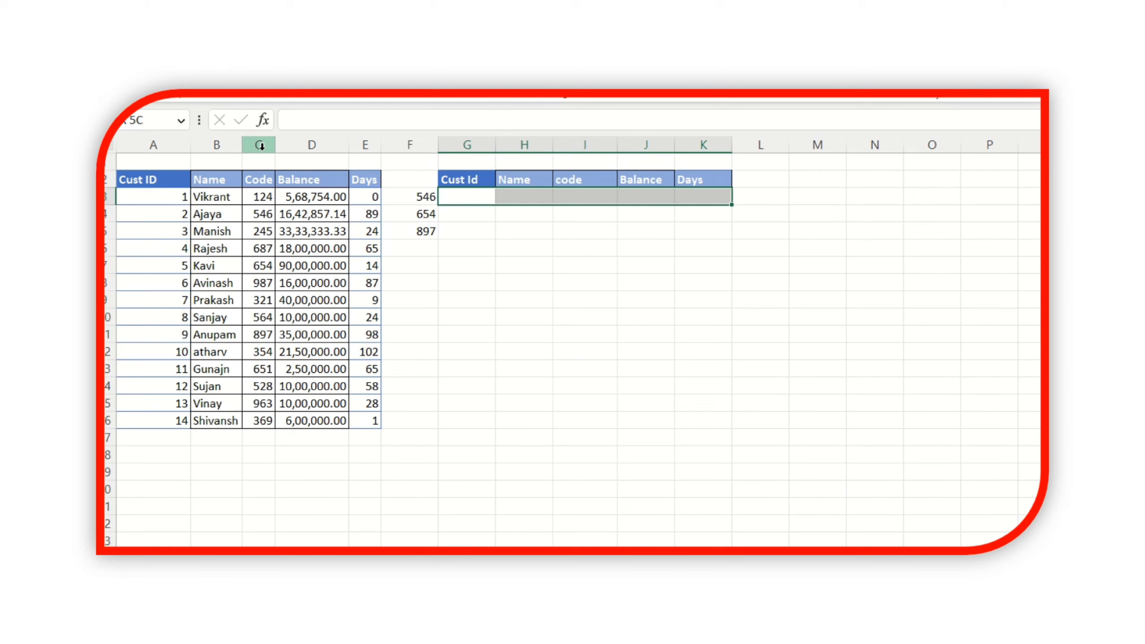
{"action": "key", "text": "shift+Left"}
{"action": "key", "text": "shift+Left"}
{"action": "key", "text": "shift+Left"}
{"action": "key", "text": "shift+Left"}
- Start an XLOOKUP in G3 with F3 as the lookup value and C:C as the lookup array
{"action": "type", "text": "="}
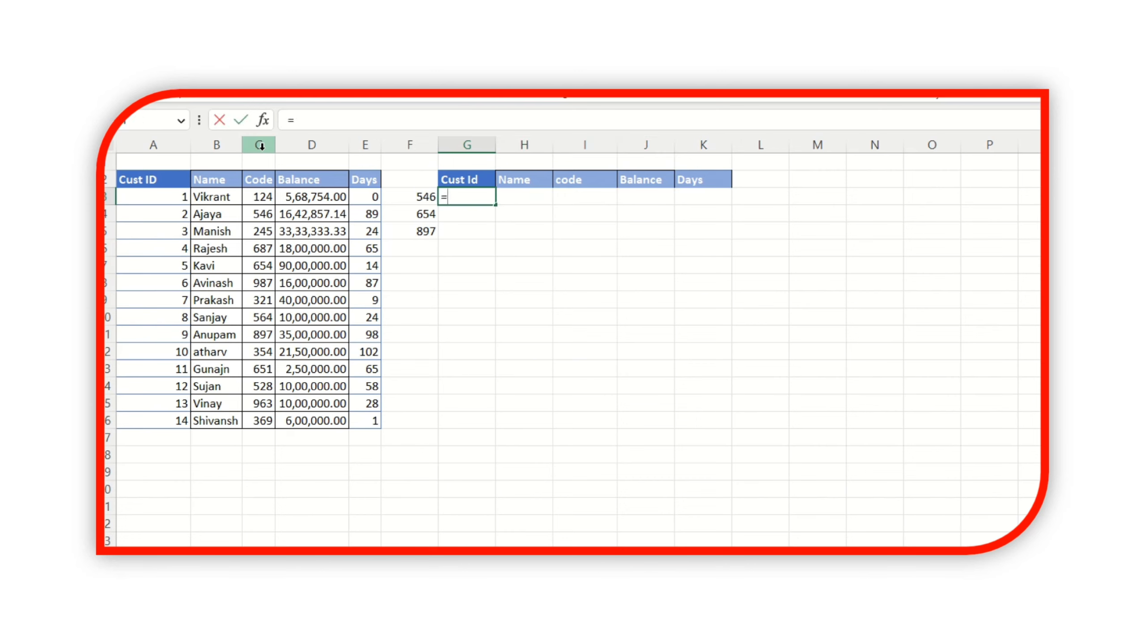
{"action": "type", "text": "xl"}
{"action": "key", "text": "Tab"}
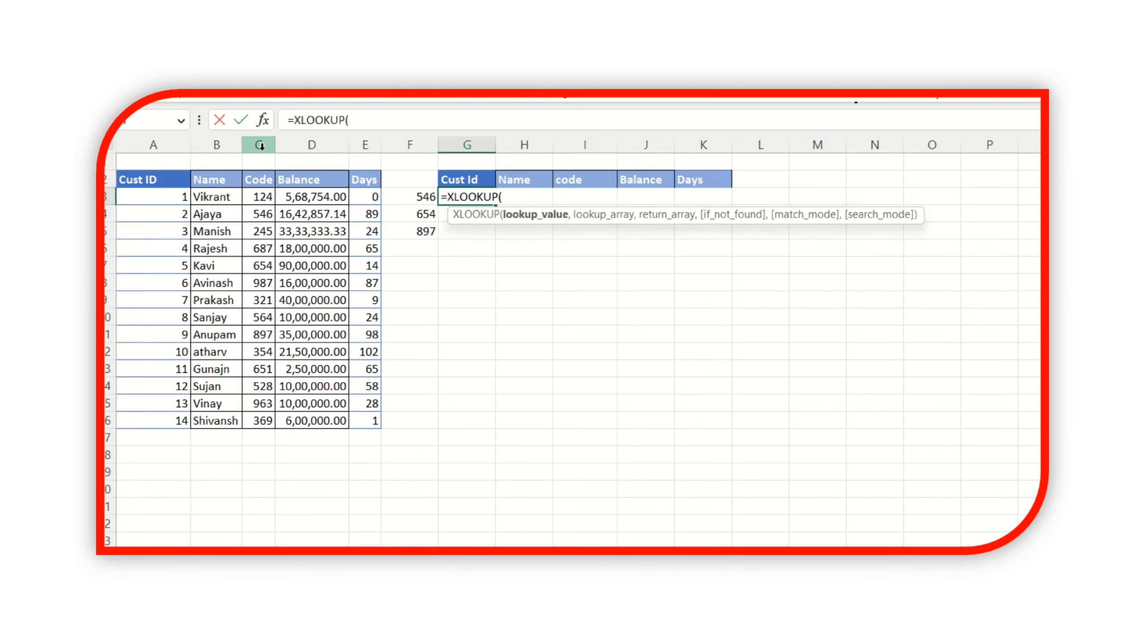
{"action": "key", "text": "Left"}
{"action": "type", "text": ","}
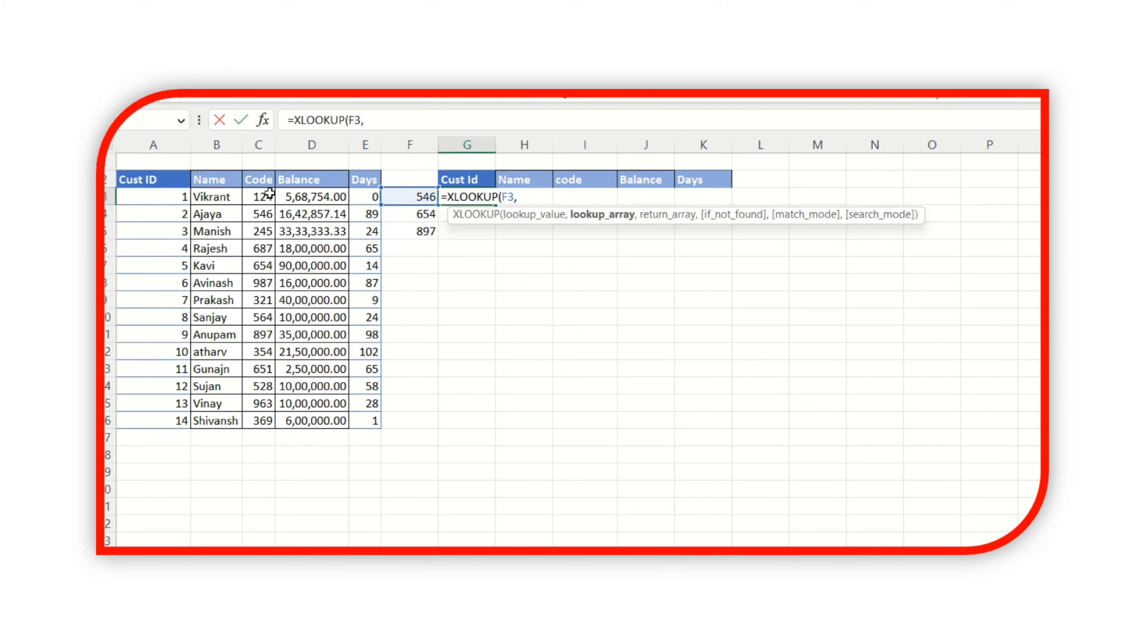
{"action": "left_click", "coordinate": [259, 144]}
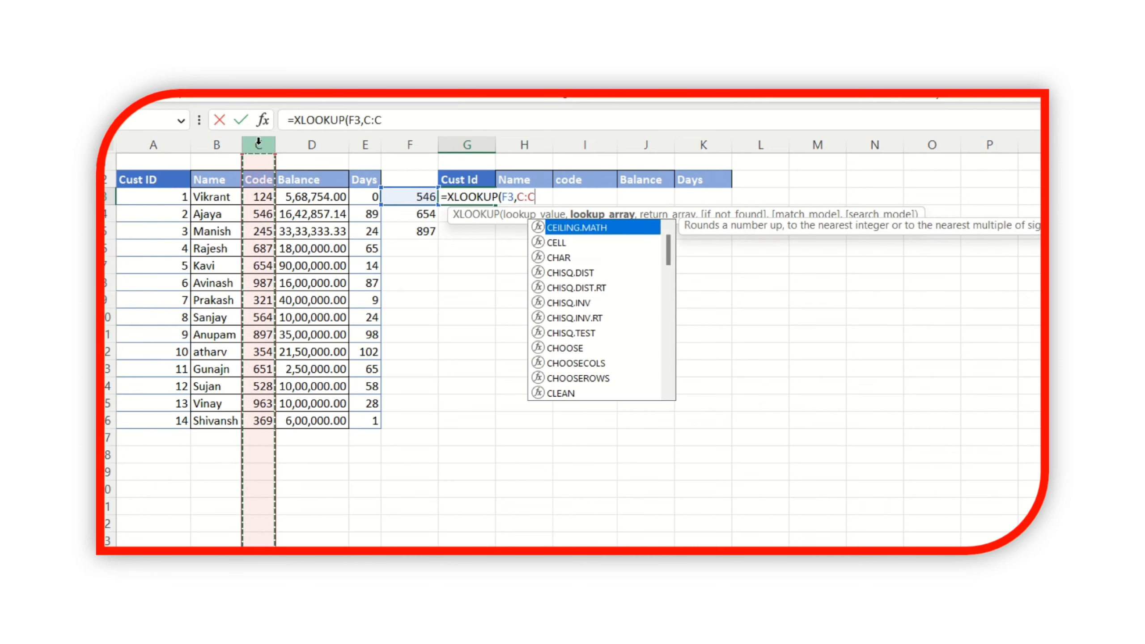
{"action": "type", "text": ","}
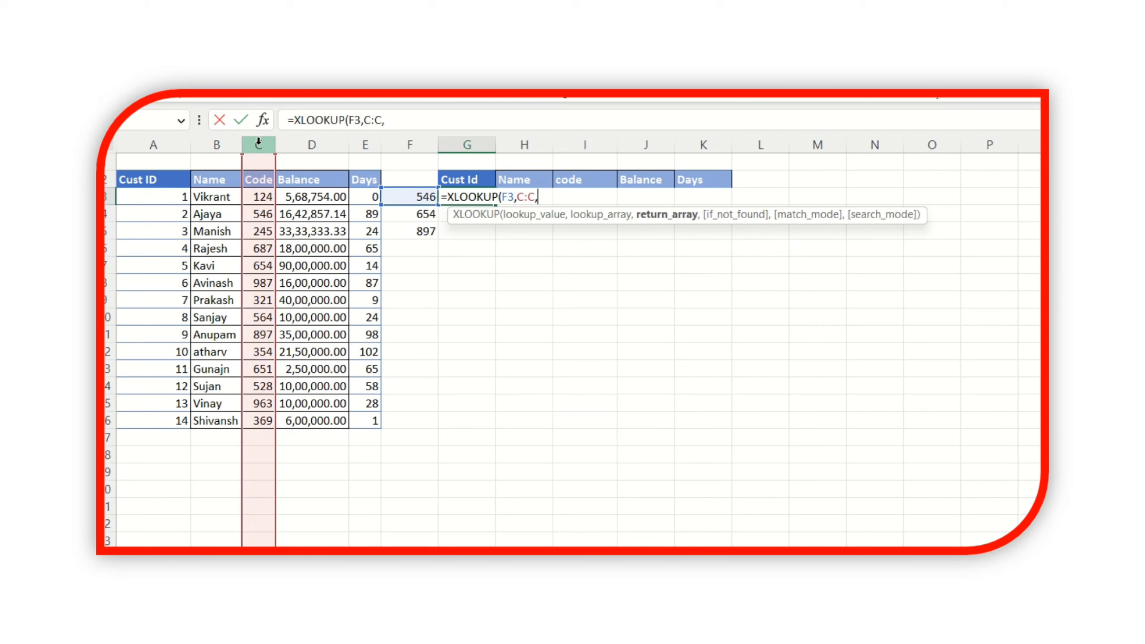
- Set the return array to A:E, leave the if-not-found argument empty, and complete the XLOOKUP in G3
{"action": "left_click", "coordinate": [147, 139]}
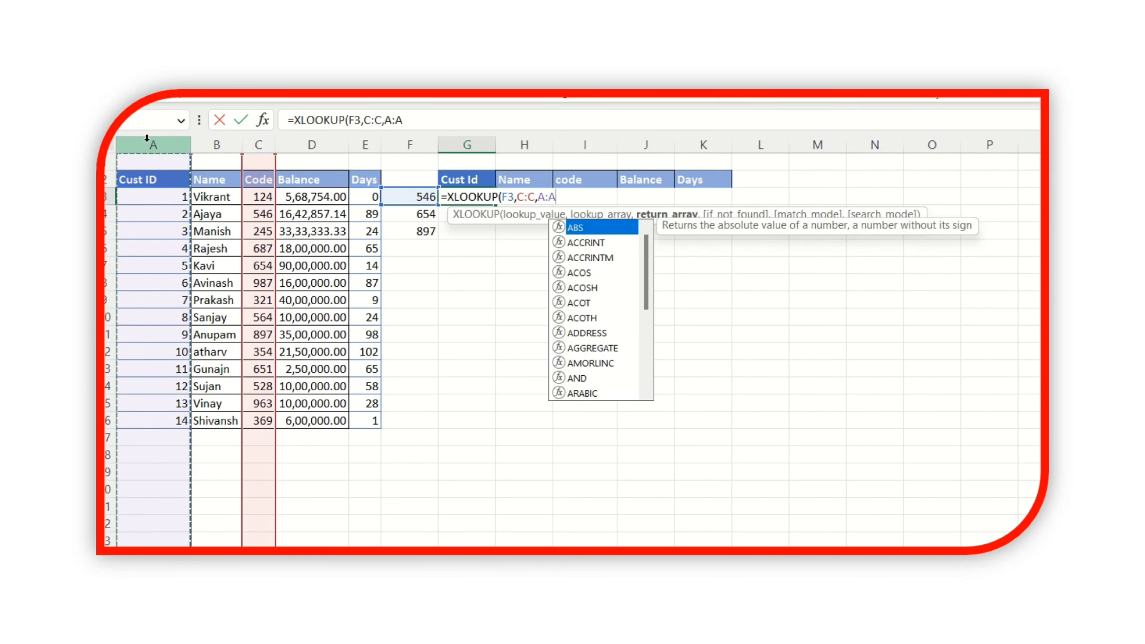
{"action": "left_click_drag", "start_coordinate": [147, 140], "coordinate": [365, 145]}
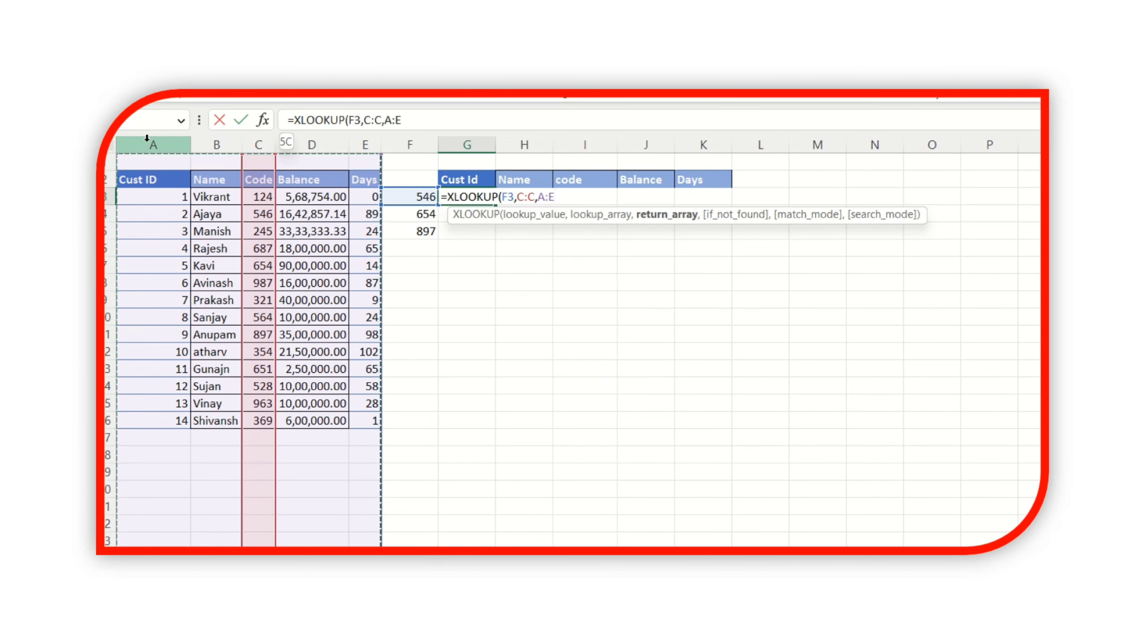
{"action": "type", "text": ","}
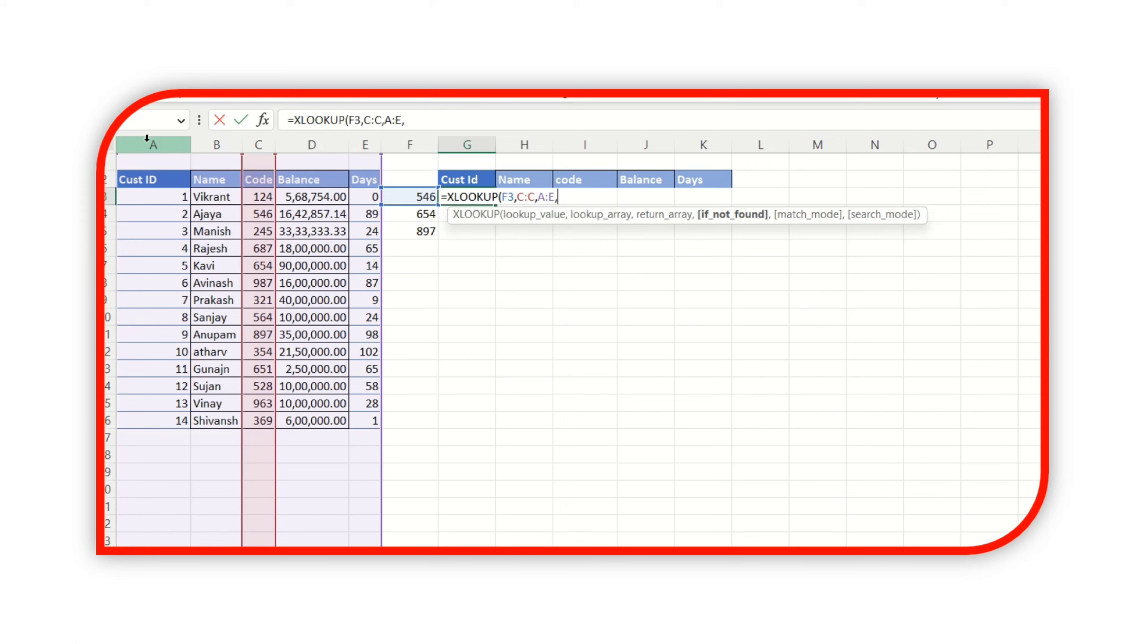
{"action": "type", "text": ")"}
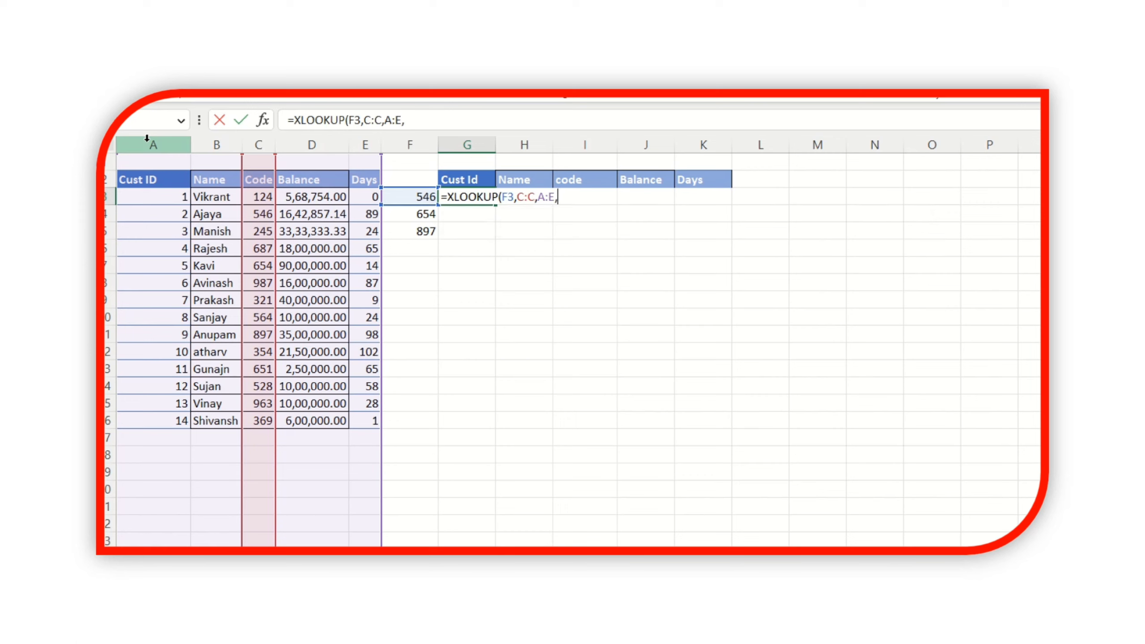
{"action": "key", "text": "Return"}
{"action": "key", "text": "Up"}
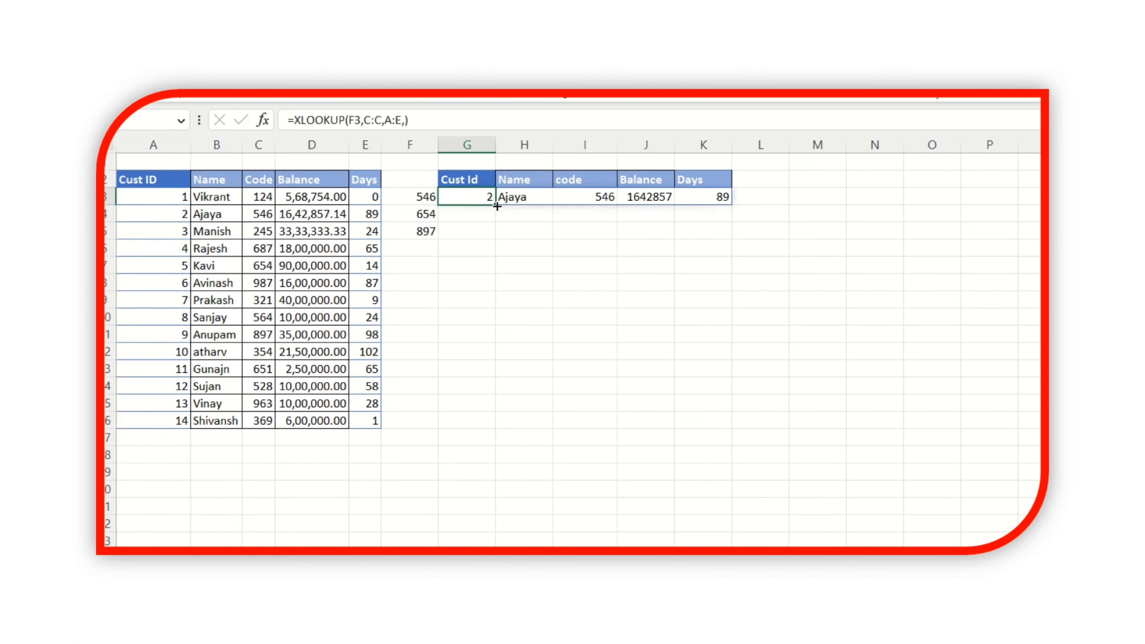
- Fill the XLOOKUP formula from G3 down to G5
{"action": "left_click_drag", "start_coordinate": [495, 206], "coordinate": [495, 246]}
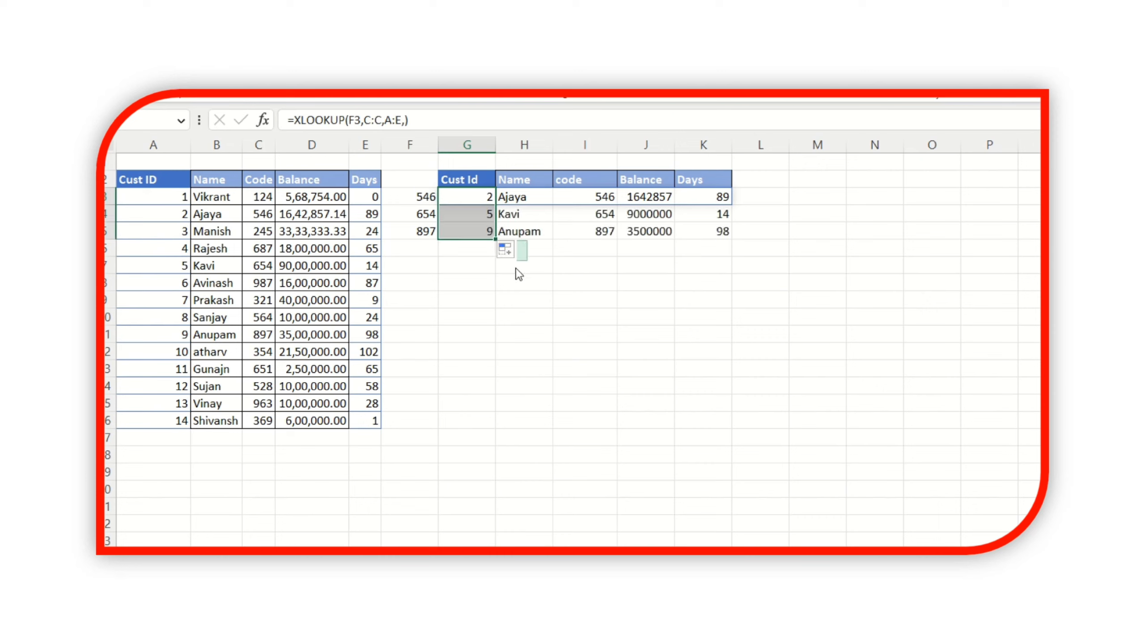
{"action": "left_click", "coordinate": [485, 283]}
{"action": "left_click", "coordinate": [576, 297]}
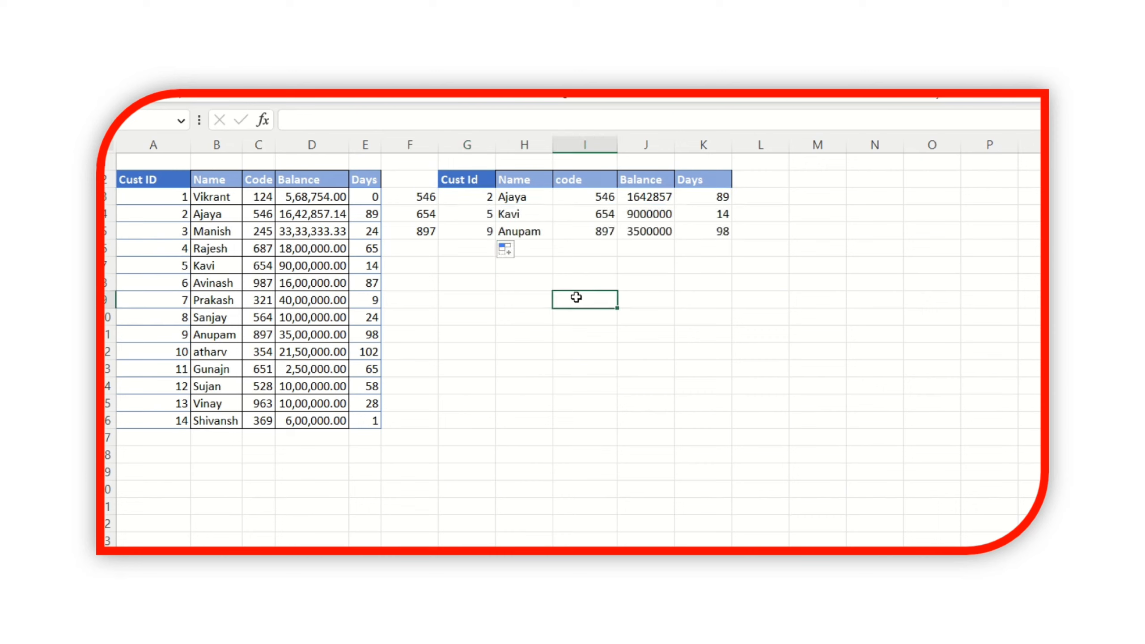
- Examine the formula shown for the spilled cells across G3:K3 and down the Days column to K5
{"action": "key", "text": "Up"}
{"action": "key", "text": "Up"}
{"action": "key", "text": "Up"}
{"action": "key", "text": "Up"}
{"action": "key", "text": "Up"}
{"action": "key", "text": "Left"}
{"action": "key", "text": "Up"}
{"action": "key", "text": "Left"}
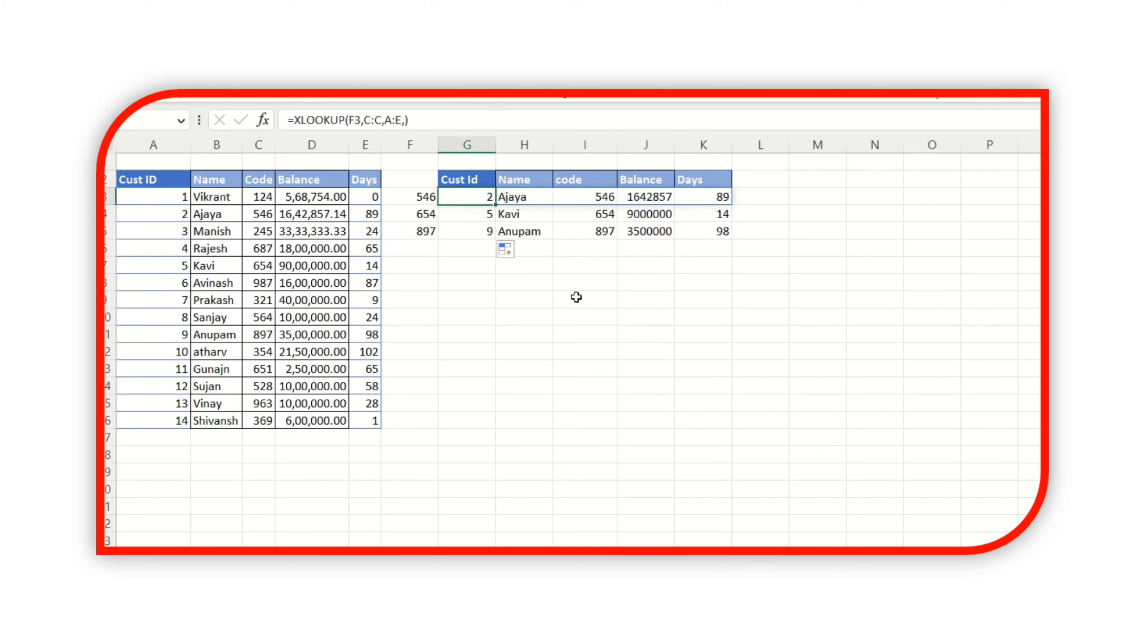
{"action": "key", "text": "Right"}
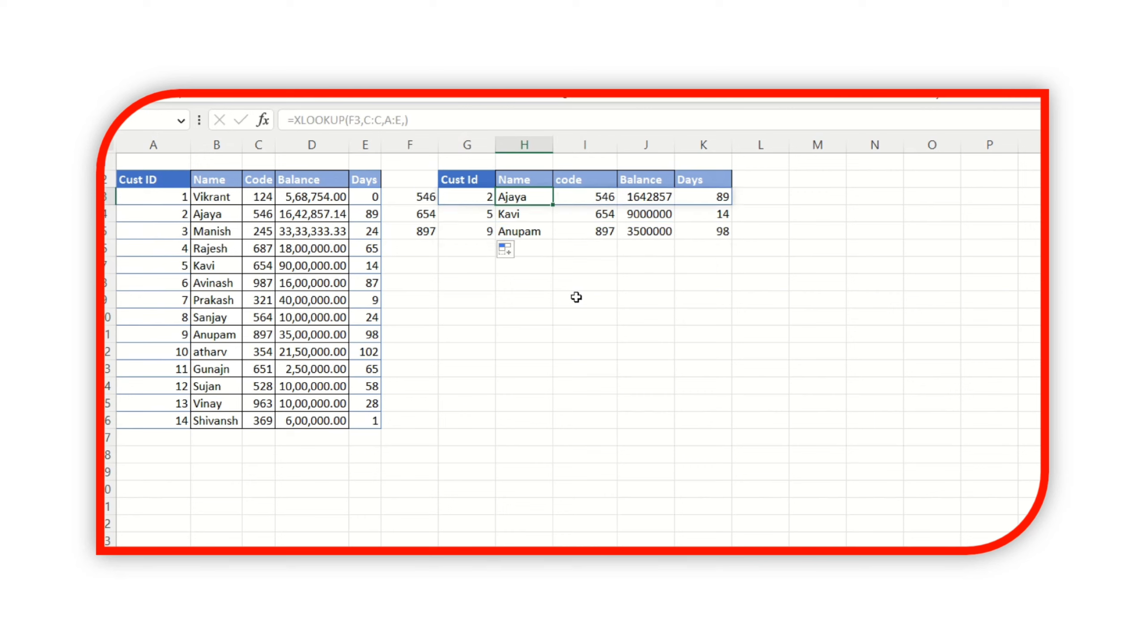
{"action": "key", "text": "Right"}
{"action": "key", "text": "Right"}
{"action": "key", "text": "Right"}
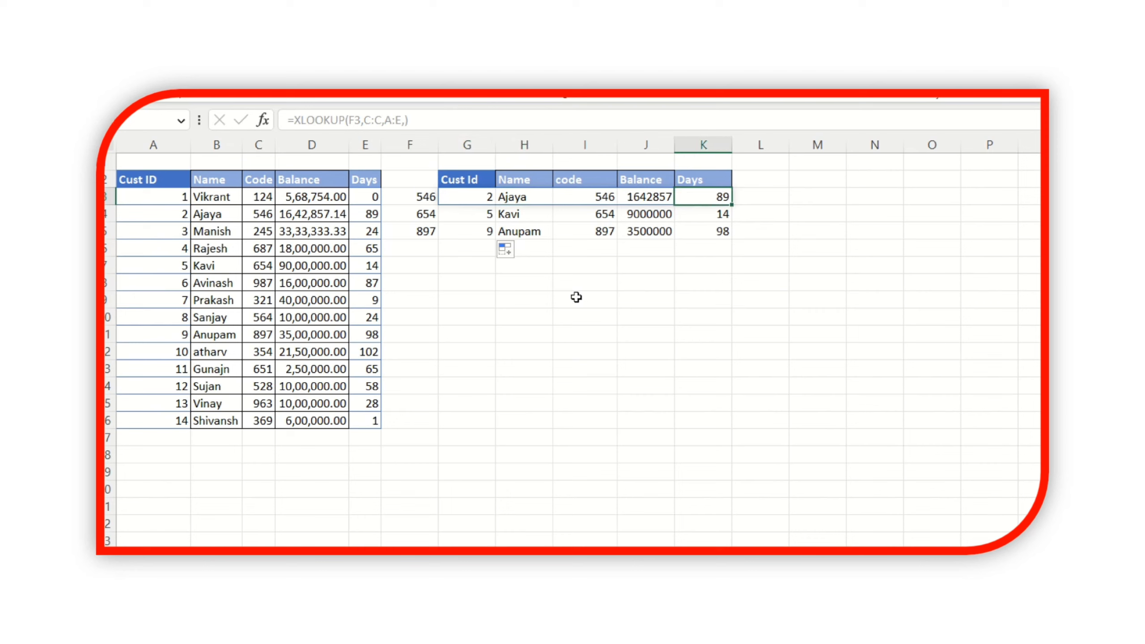
{"action": "key", "text": "Down"}
{"action": "key", "text": "Down"}
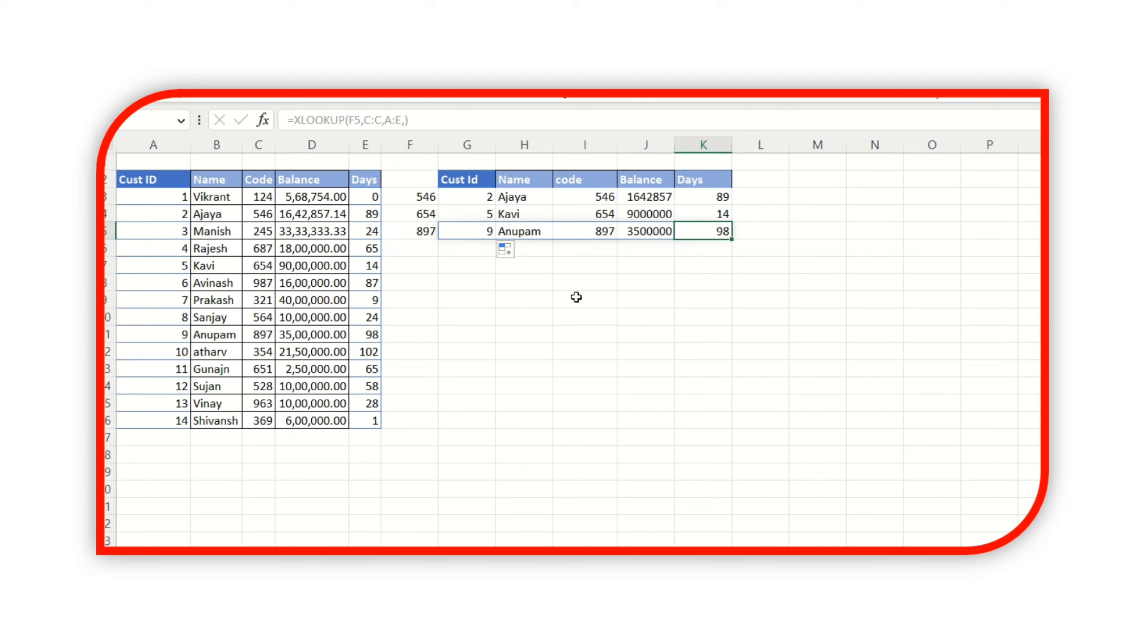
- Try to clear the spilled Days value in K5
{"action": "key", "text": "BackSpace"}
{"action": "key", "text": "Escape"}
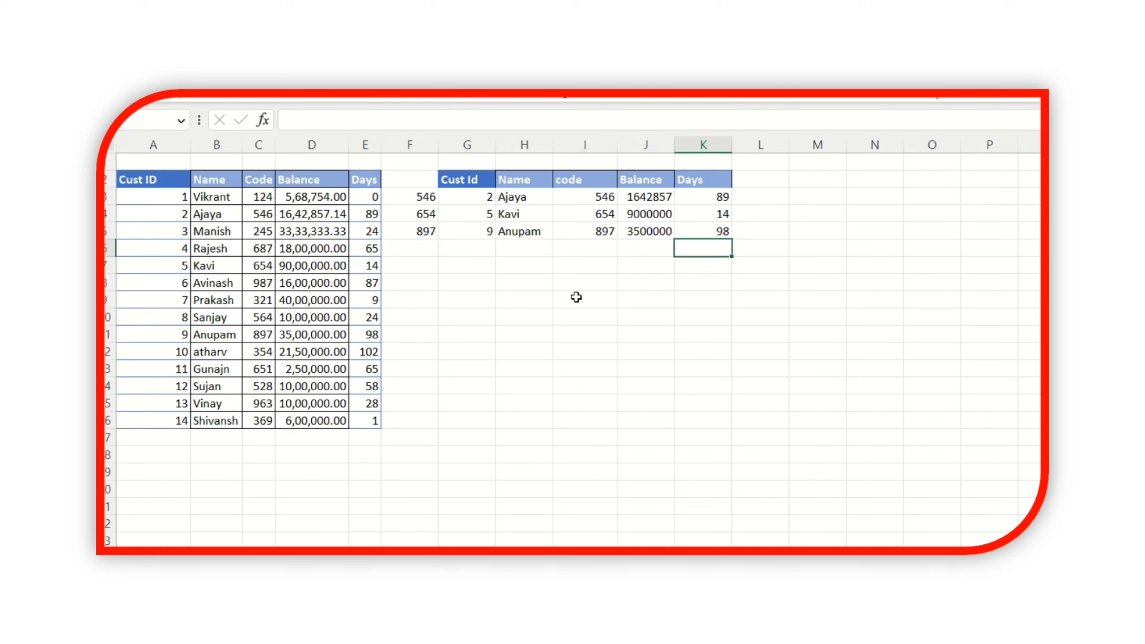
{"action": "key", "text": "BackSpace"}
{"action": "key", "text": "Escape"}
- Open G5's XLOOKUP formula to review its arguments, and check the spilled cells H5 to J5 and J4
{"action": "key", "text": "Left"}
{"action": "key", "text": "Left"}
{"action": "key", "text": "Left"}
{"action": "key", "text": "Left"}
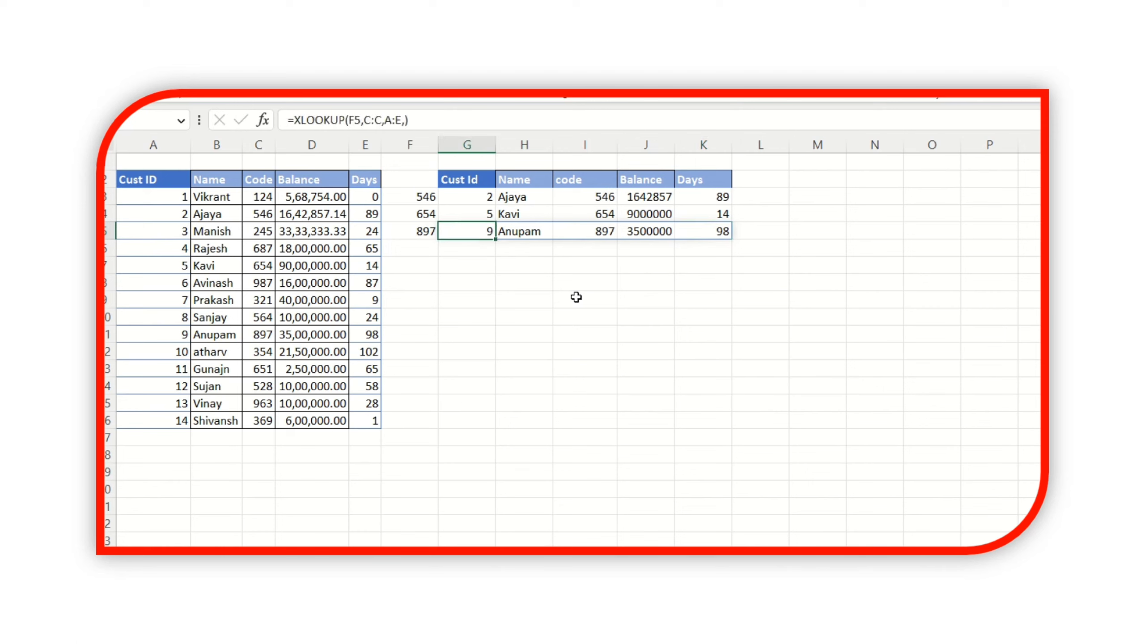
{"action": "key", "text": "F2"}
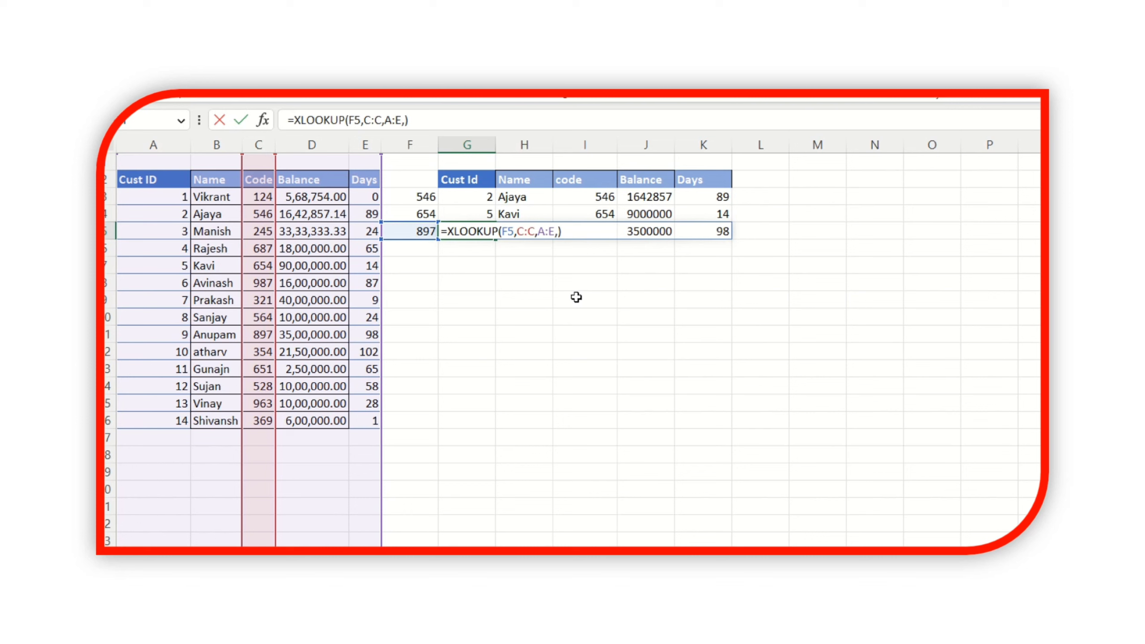
{"action": "key", "text": "Return"}
{"action": "key", "text": "Up"}
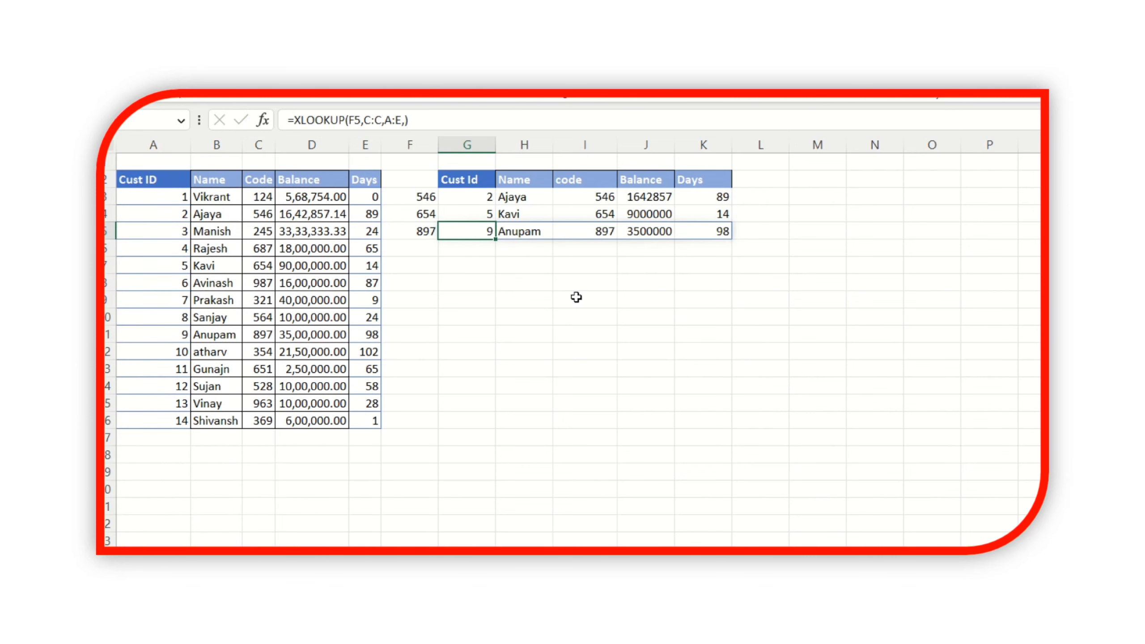
{"action": "key", "text": "Right"}
{"action": "key", "text": "Right"}
{"action": "key", "text": "Right"}
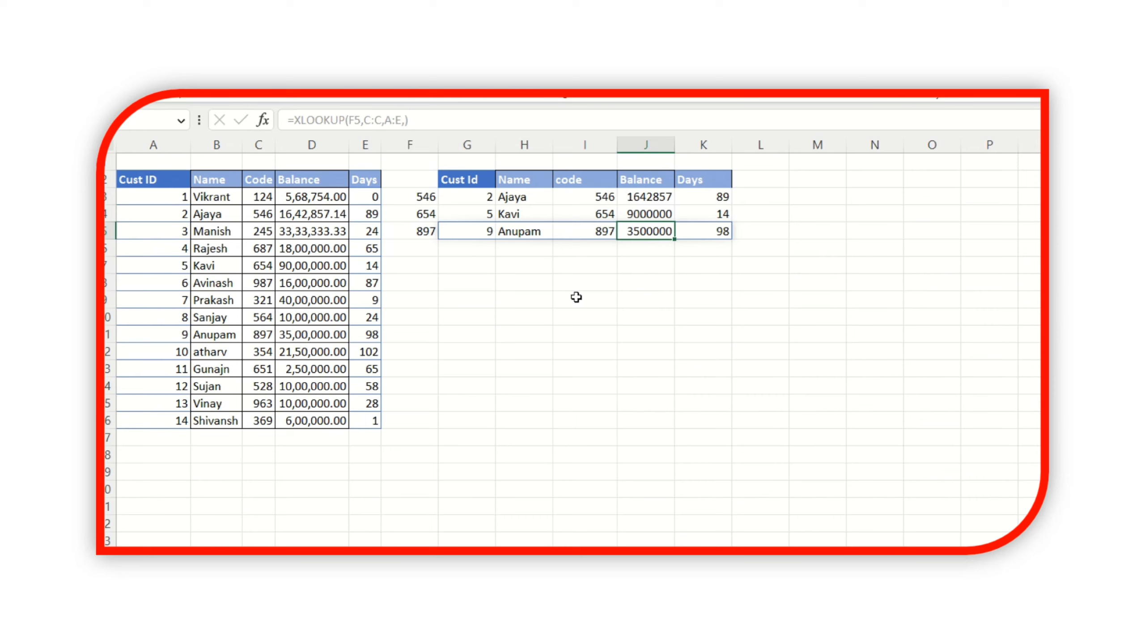
{"action": "key", "text": "Up"}
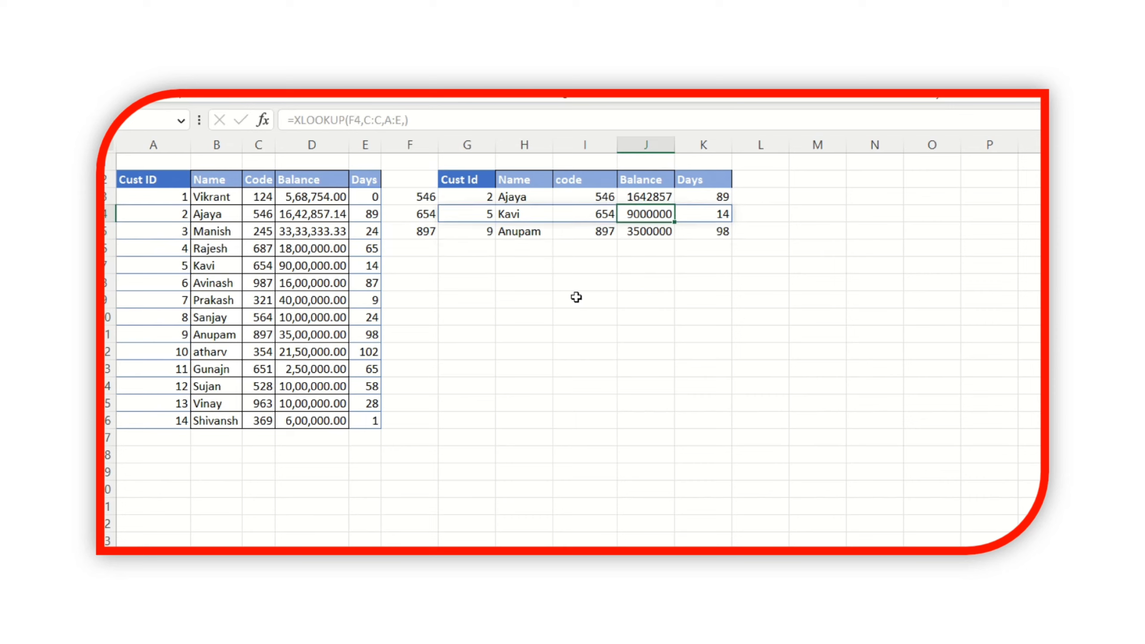
- Examine the spilled formula in row 5 and open G5's XLOOKUP to review its arguments
{"action": "key", "text": "Left"}
{"action": "key", "text": "Left"}
{"action": "key", "text": "Left"}
{"action": "key", "text": "Down"}
{"action": "key", "text": "Right"}
{"action": "key", "text": "Right"}
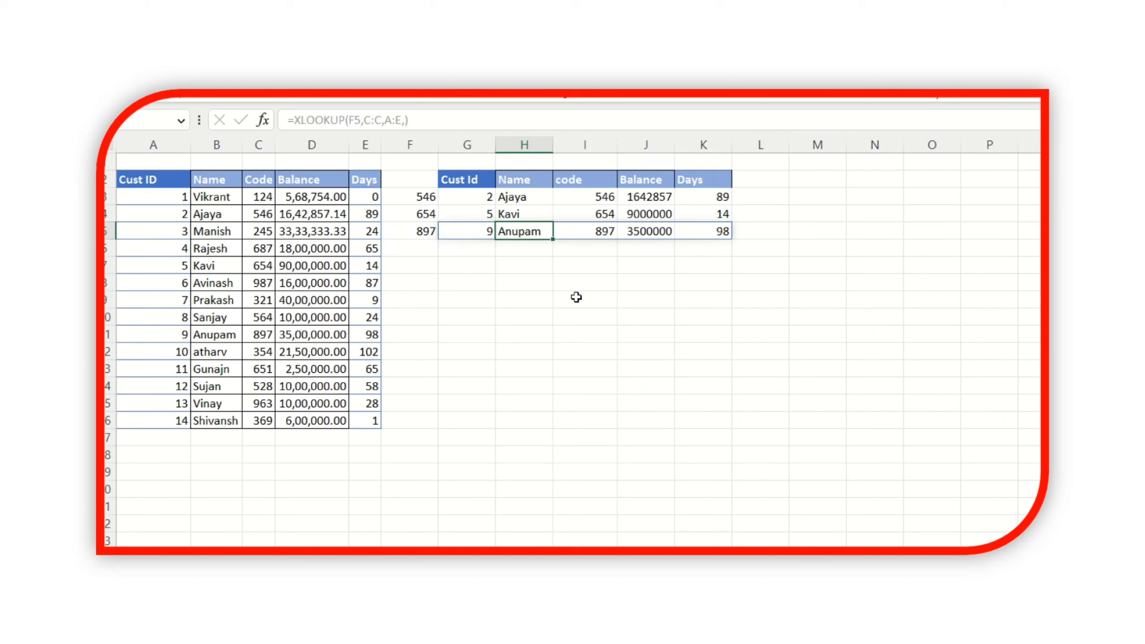
{"action": "key", "text": "Left"}
{"action": "key", "text": "Left"}
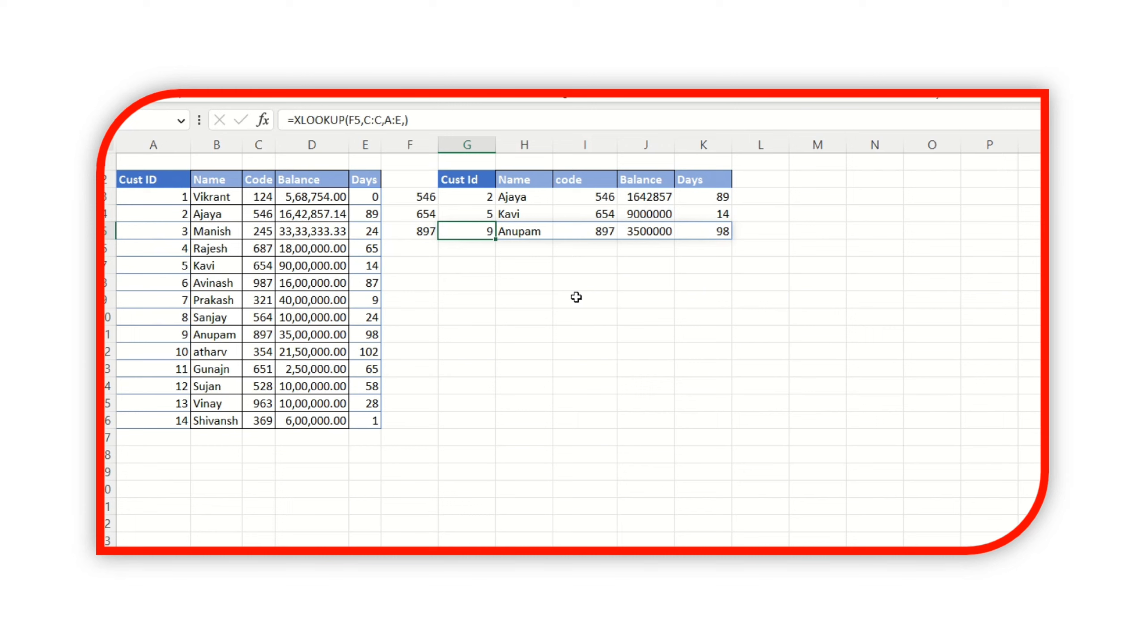
{"action": "key", "text": "F2"}
{"action": "key", "text": "Return"}
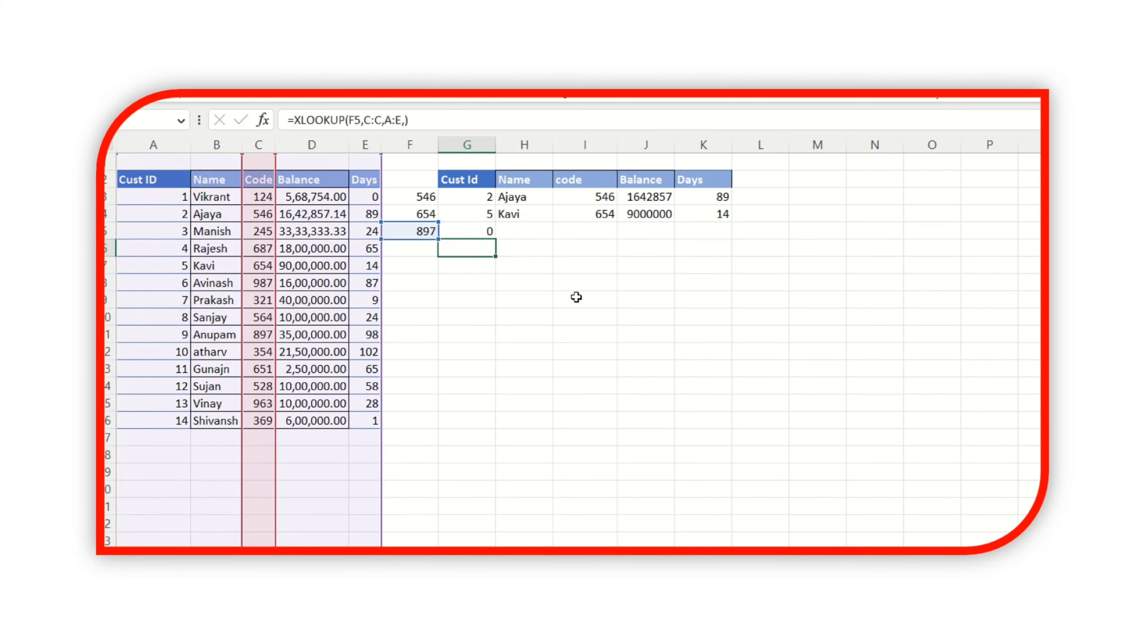
{"action": "key", "text": "Up"}
{"action": "key", "text": "Down"}
{"action": "key", "text": "Down"}
{"action": "key", "text": "Down"}
{"action": "left_click", "coordinate": [586, 301]}
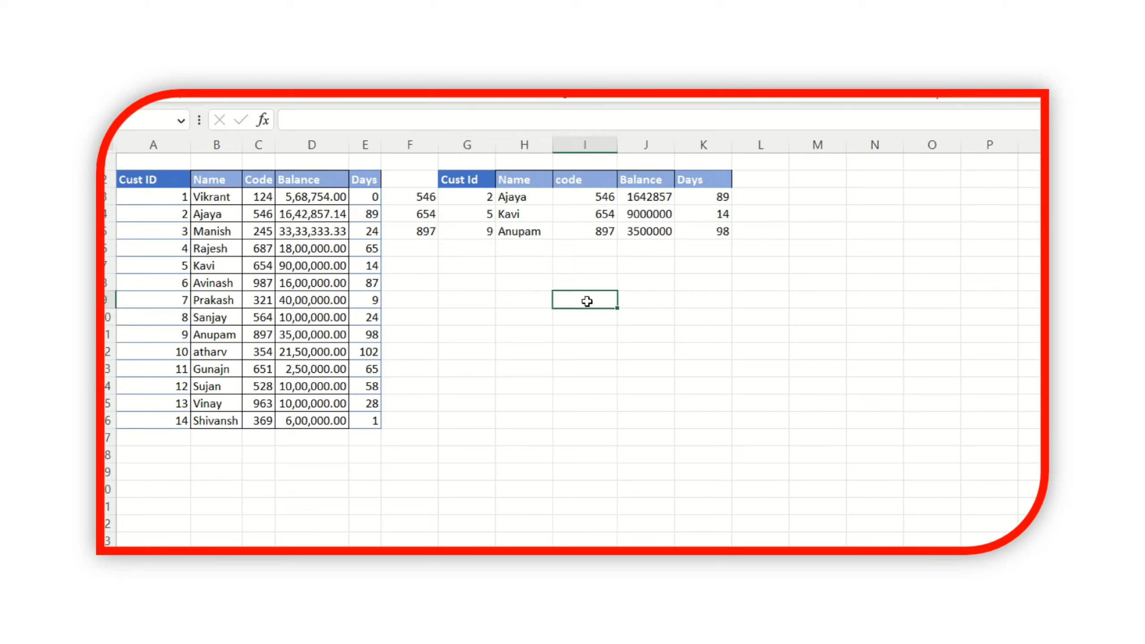
{"action": "left_click", "coordinate": [449, 277]}
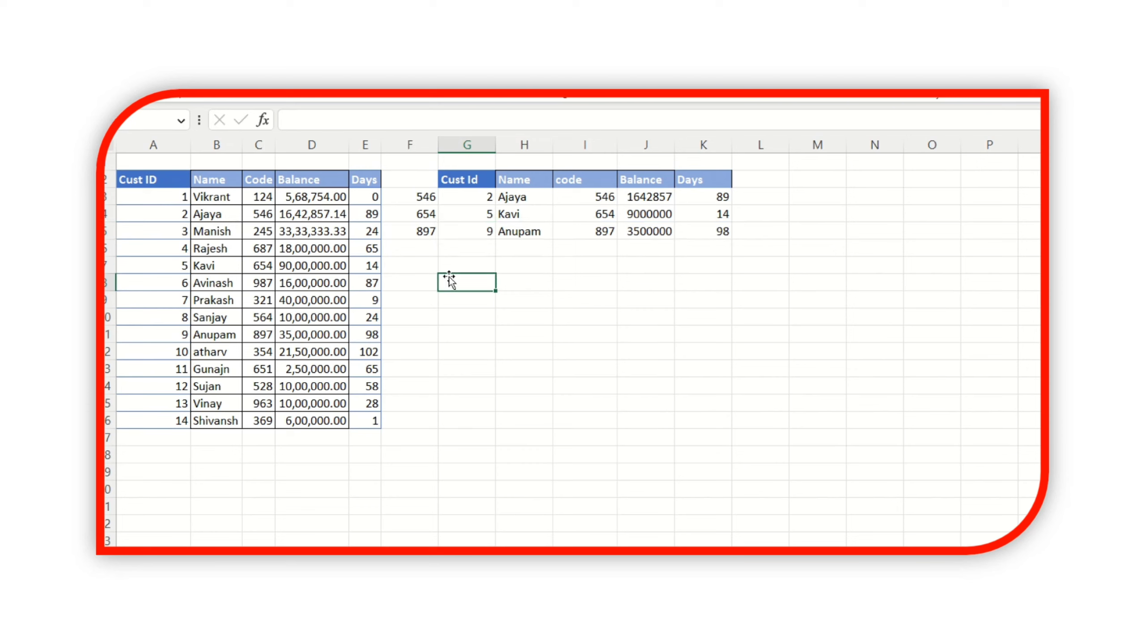
{"action": "left_click", "coordinate": [471, 269]}
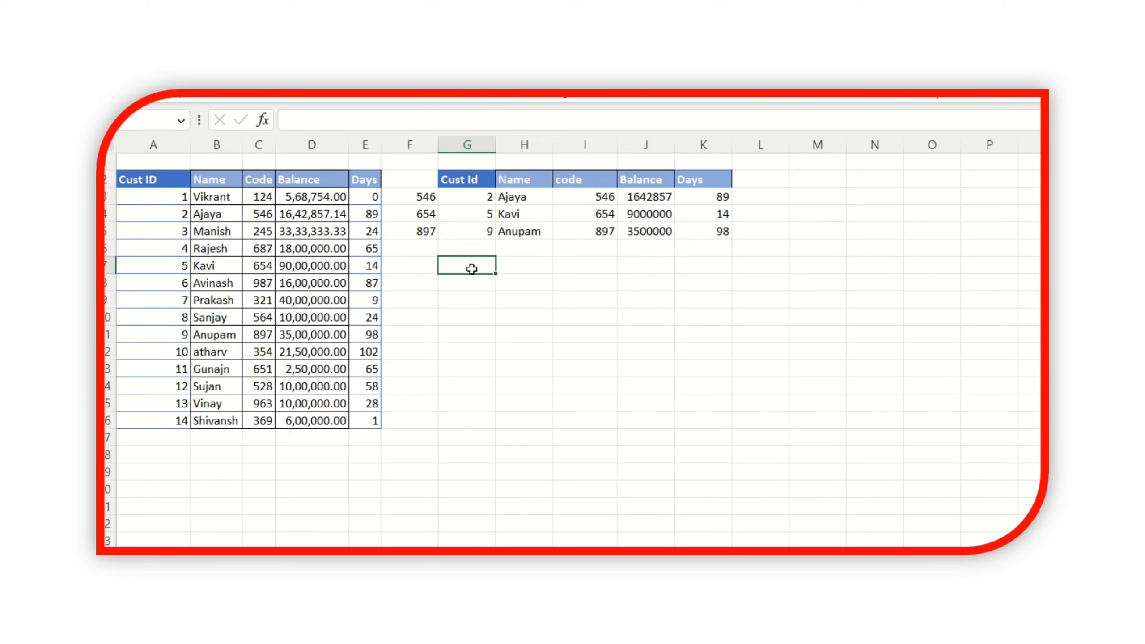
{"action": "left_click", "coordinate": [544, 323]}
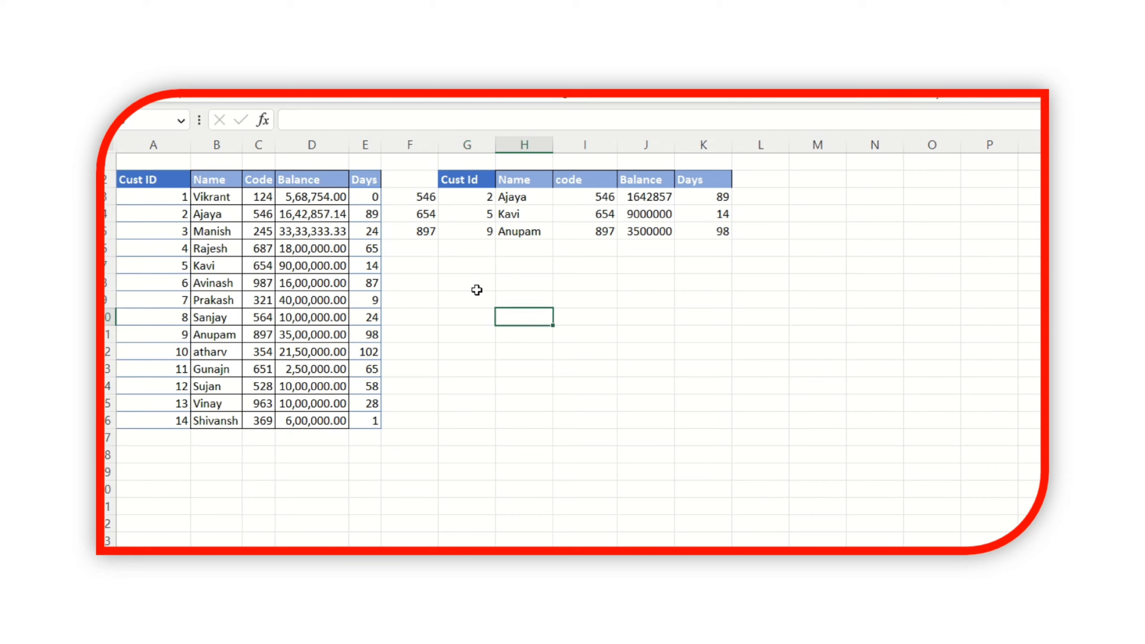
{"action": "left_click", "coordinate": [459, 276]}
{"action": "left_click", "coordinate": [469, 214]}
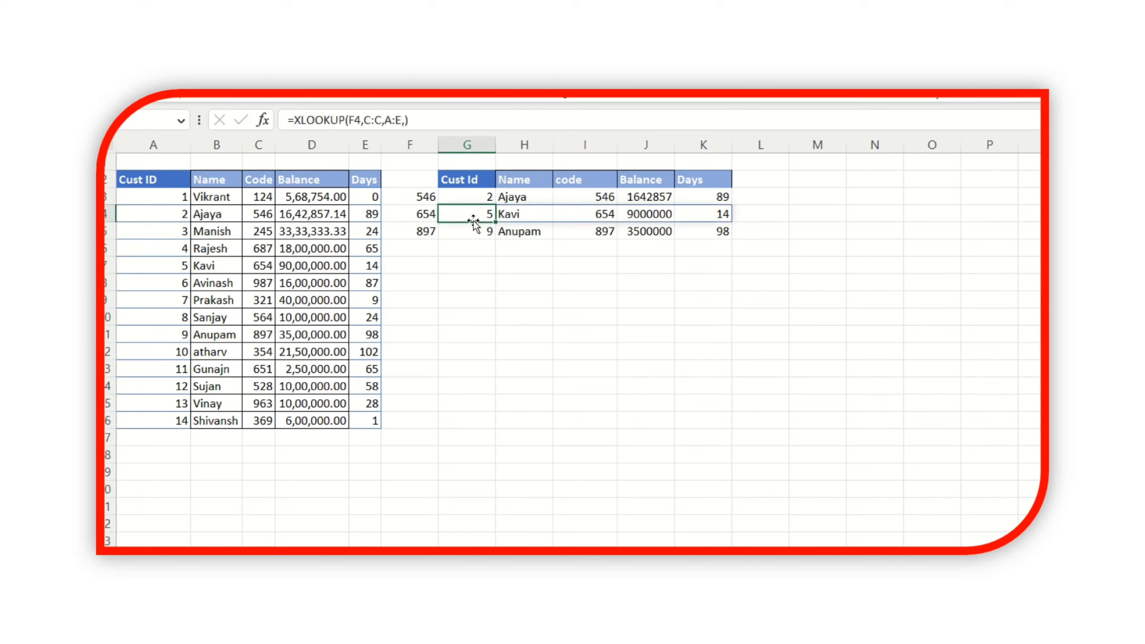
- Insert a blank column between Cust ID and Name in the source table
{"action": "left_click", "coordinate": [216, 144]}
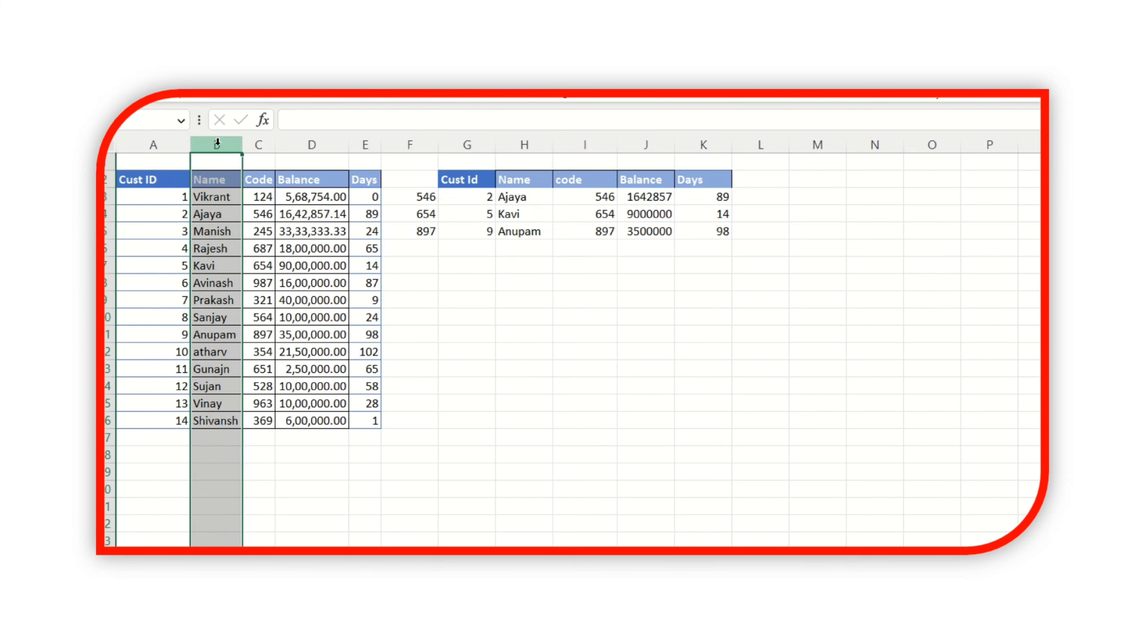
{"action": "key", "text": "ctrl+shift+equal"}
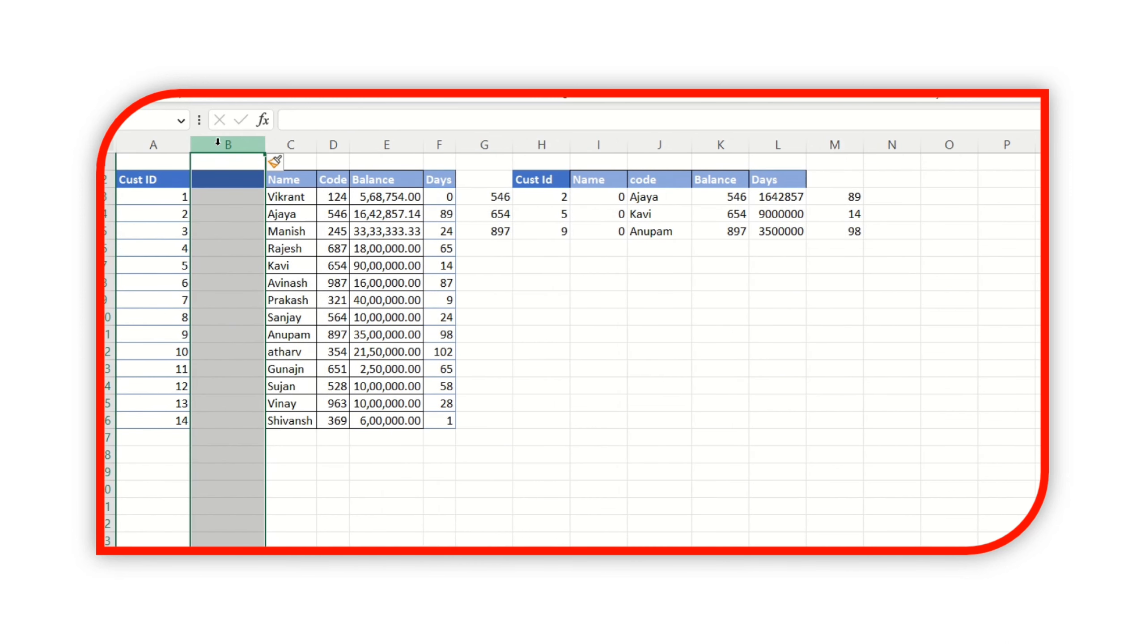
{"action": "key", "text": "Up"}
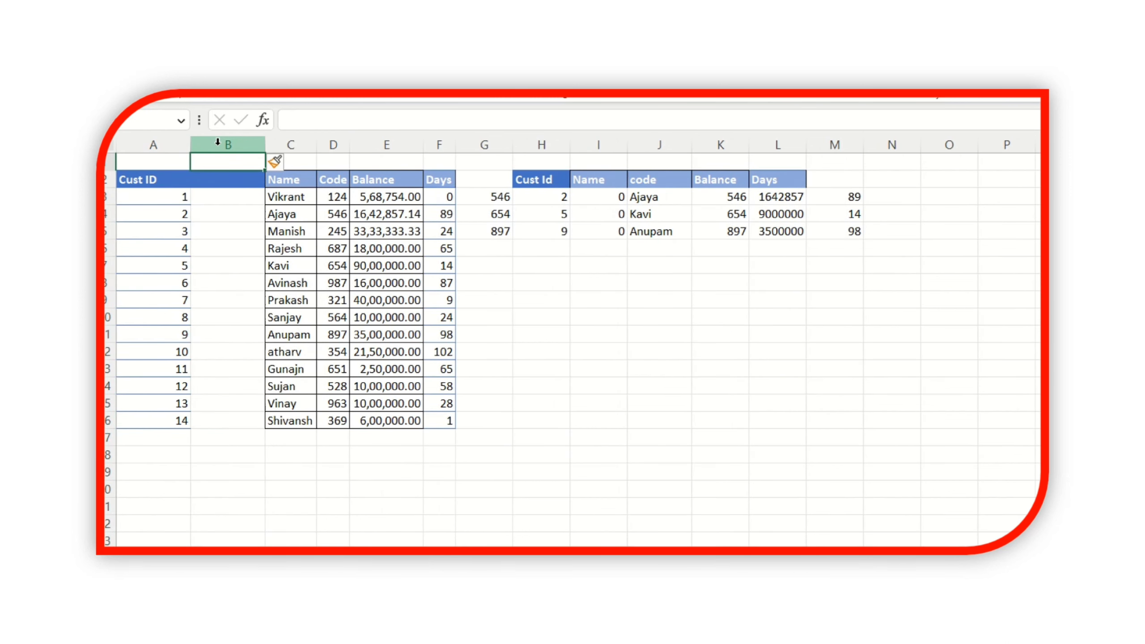
{"action": "key", "text": "Left"}
{"action": "key", "text": "Down"}
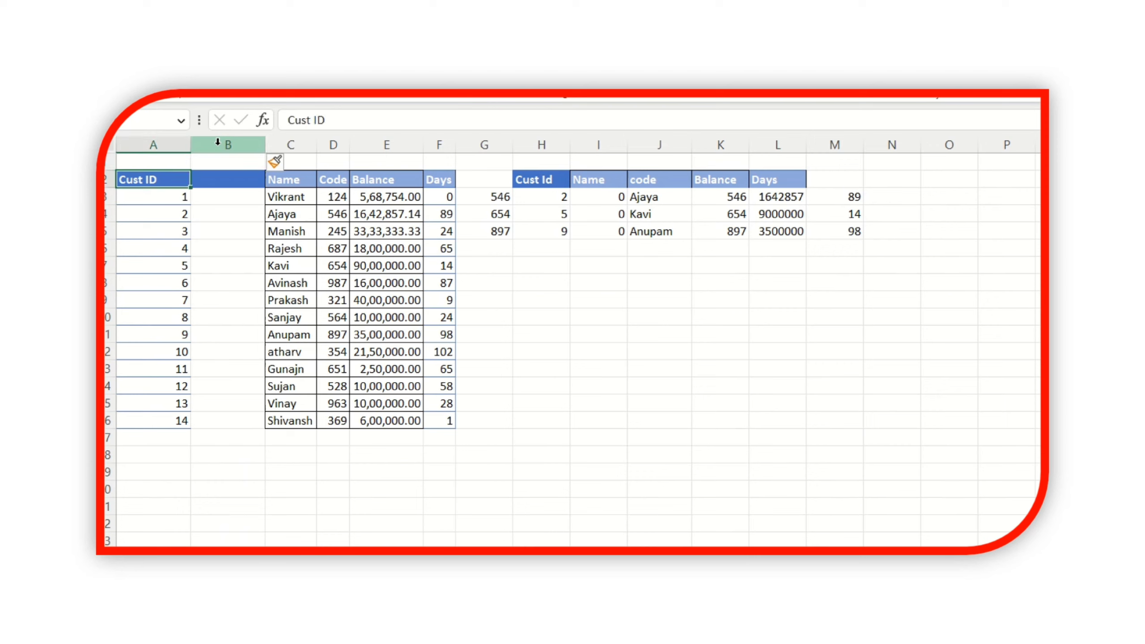
{"action": "key", "text": "Right"}
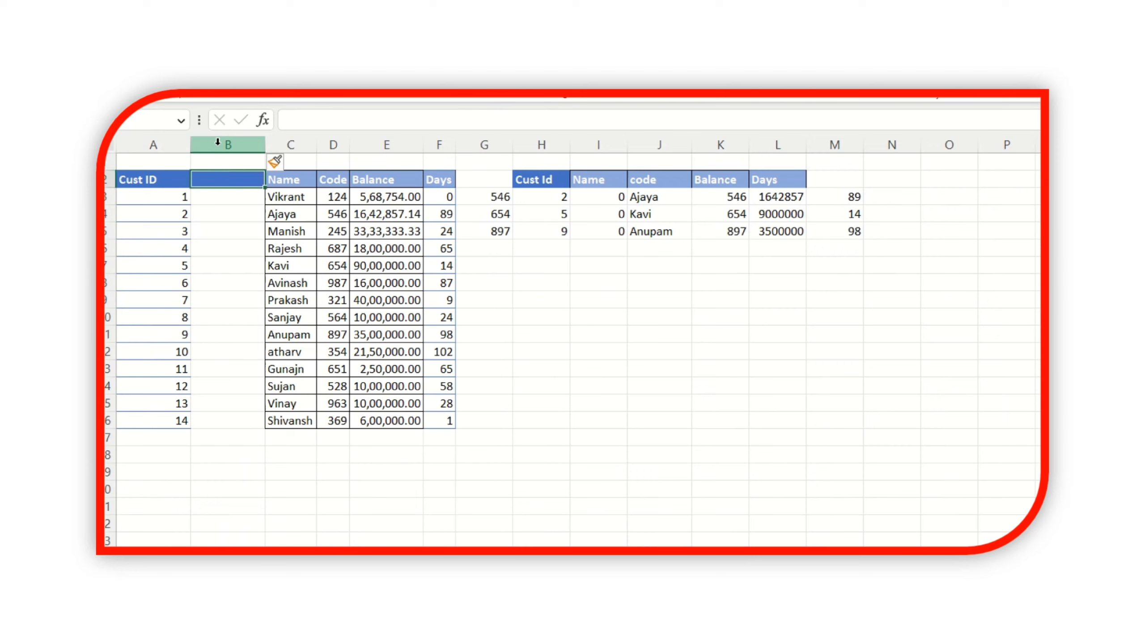
{"action": "key", "text": "Down"}
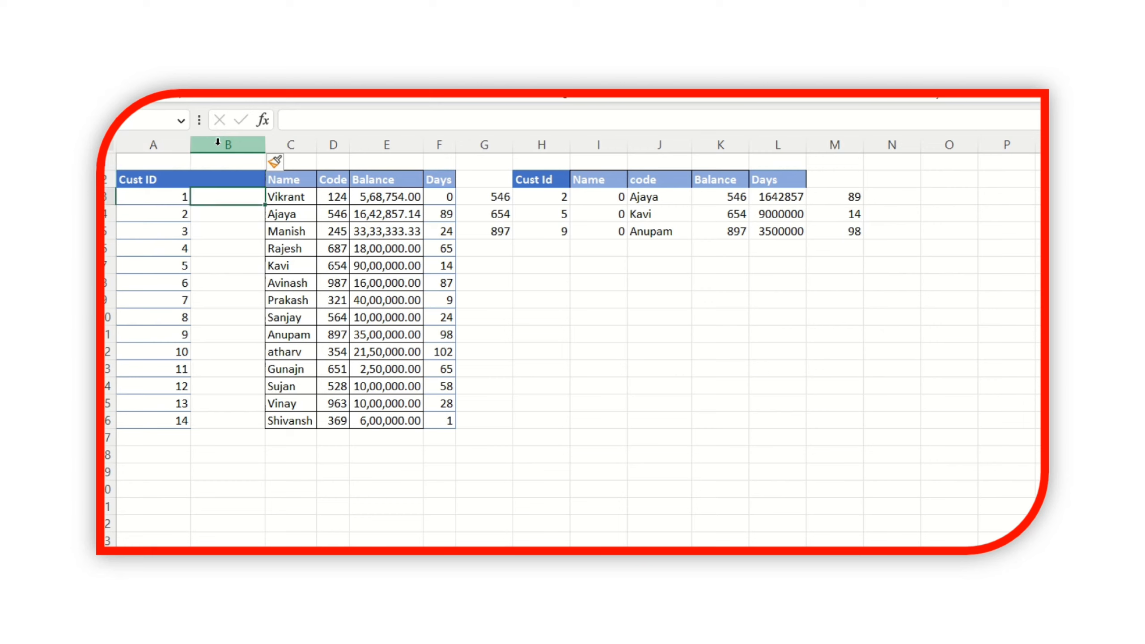
- Examine row 3 across the inserted column B, the source data and the XLOOKUP result starting in H3
{"action": "key", "text": "F2"}
{"action": "key", "text": "Escape"}
{"action": "key", "text": "Right"}
{"action": "key", "text": "Right"}
{"action": "key", "text": "Right"}
{"action": "key", "text": "Right"}
{"action": "key", "text": "Right"}
{"action": "key", "text": "Right"}
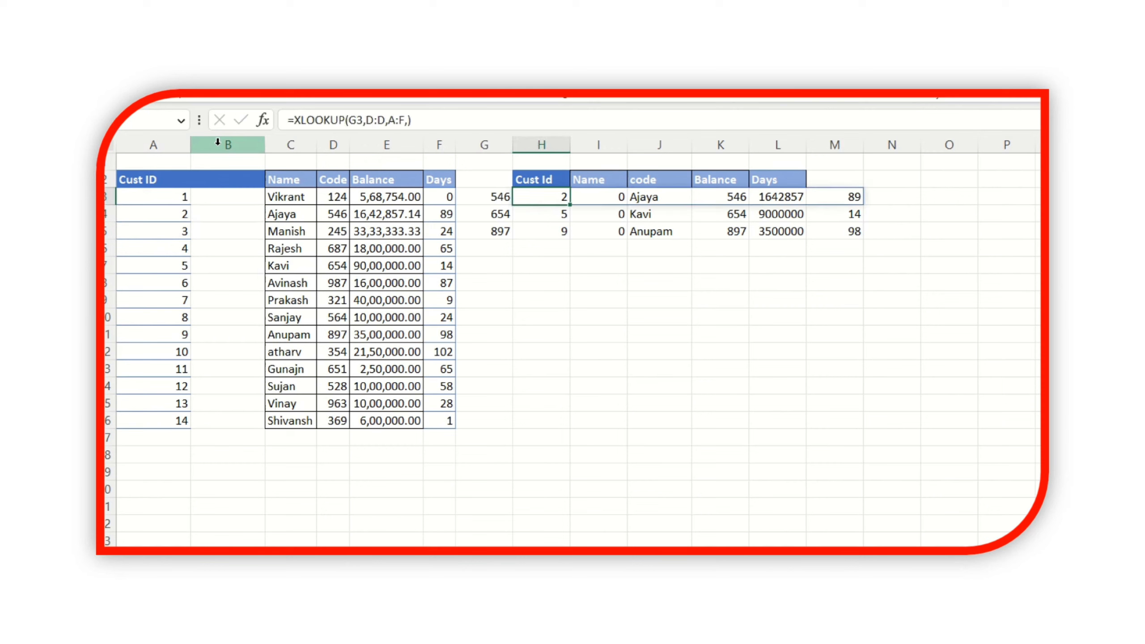
{"action": "key", "text": "Up"}
{"action": "key", "text": "Down"}
{"action": "key", "text": "Left"}
{"action": "key", "text": "Left"}
{"action": "key", "text": "Left"}
{"action": "key", "text": "Left"}
{"action": "key", "text": "Left"}
{"action": "key", "text": "Left"}
{"action": "key", "text": "Left"}
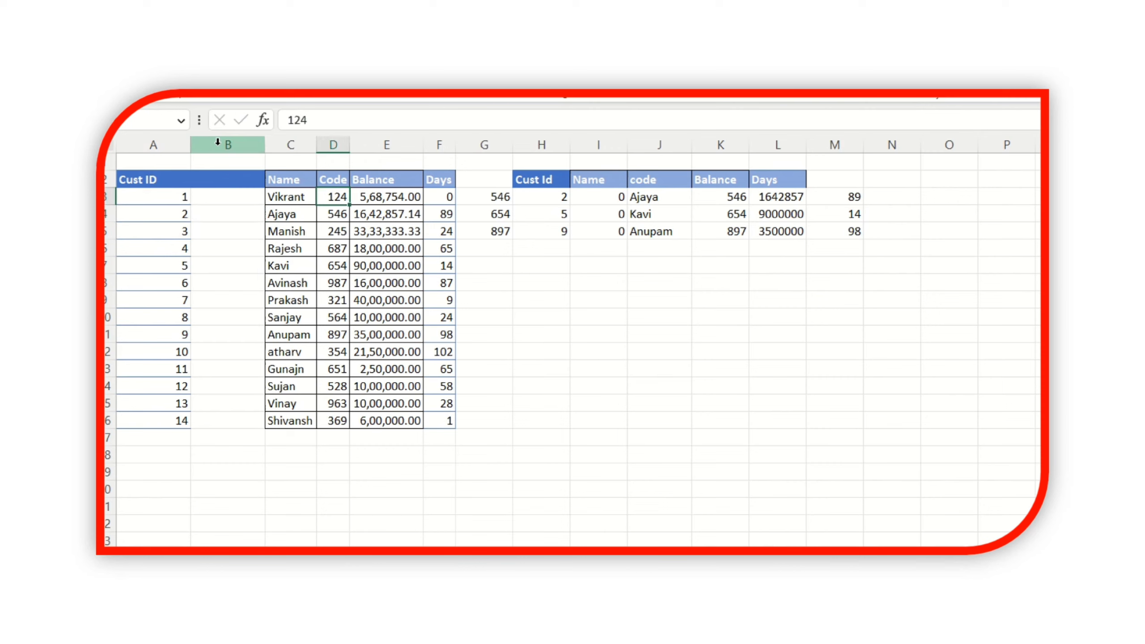
{"action": "key", "text": "Right"}
{"action": "key", "text": "Right"}
{"action": "key", "text": "Right"}
{"action": "key", "text": "Right"}
{"action": "key", "text": "Right"}
{"action": "key", "text": "Left"}
{"action": "key", "text": "Left"}
{"action": "key", "text": "Left"}
{"action": "key", "text": "Left"}
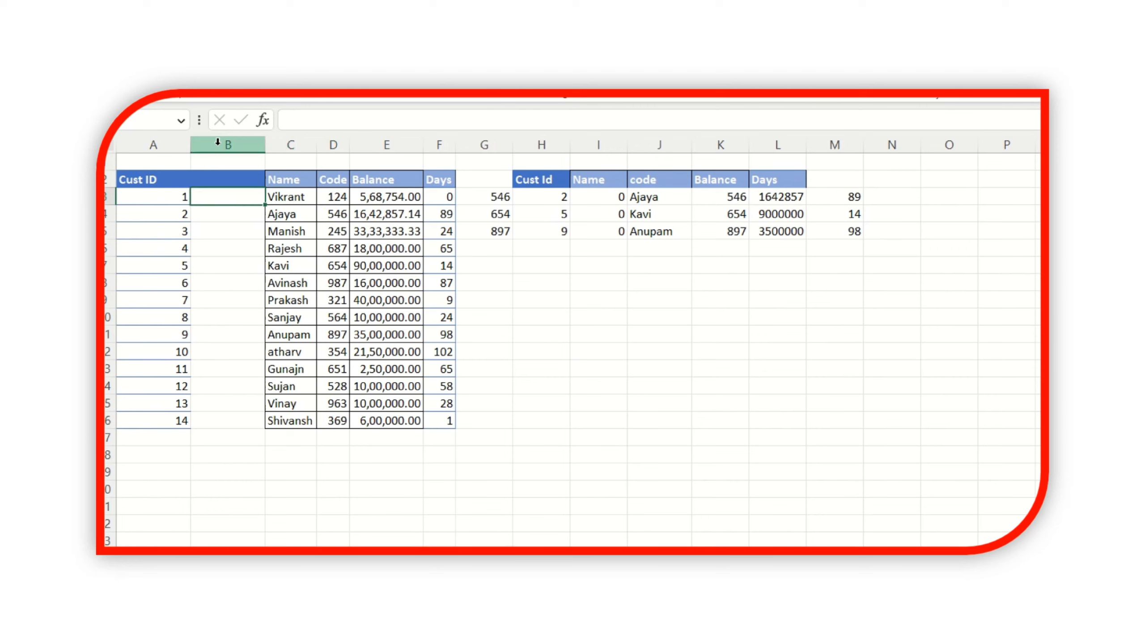
{"action": "key", "text": "Right"}
{"action": "key", "text": "Right"}
{"action": "key", "text": "Right"}
{"action": "key", "text": "Right"}
{"action": "key", "text": "Right"}
{"action": "key", "text": "Right"}
{"action": "key", "text": "Right"}
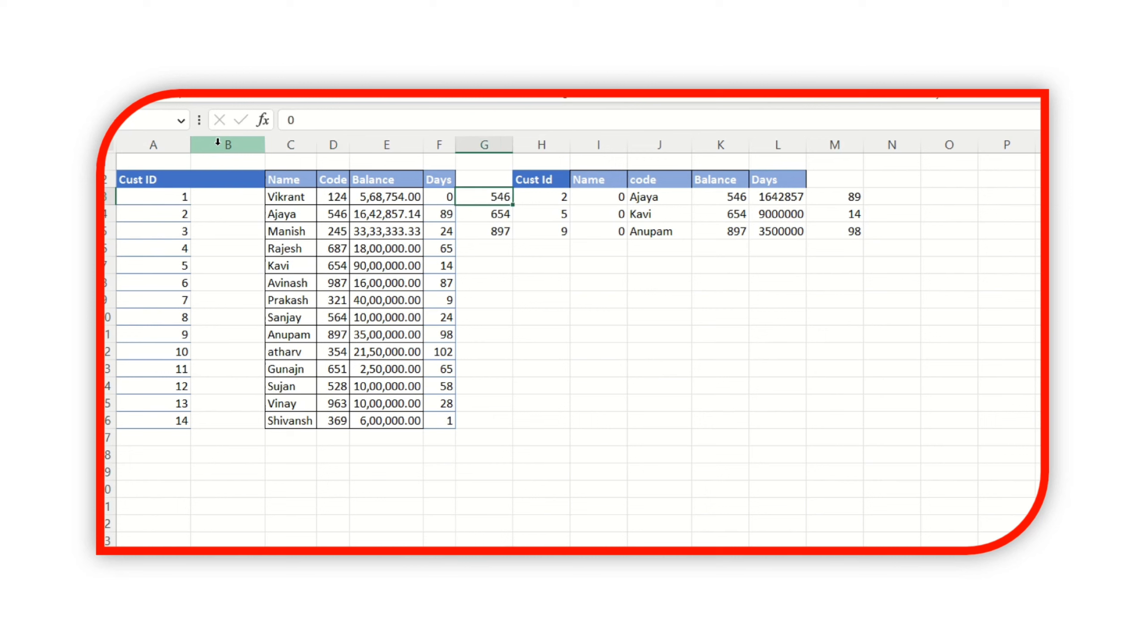
- Open the XLOOKUP formulas in H3 and H4 to review their lookup and return ranges after the column insertion
{"action": "key", "text": "Left"}
{"action": "key", "text": "F2"}
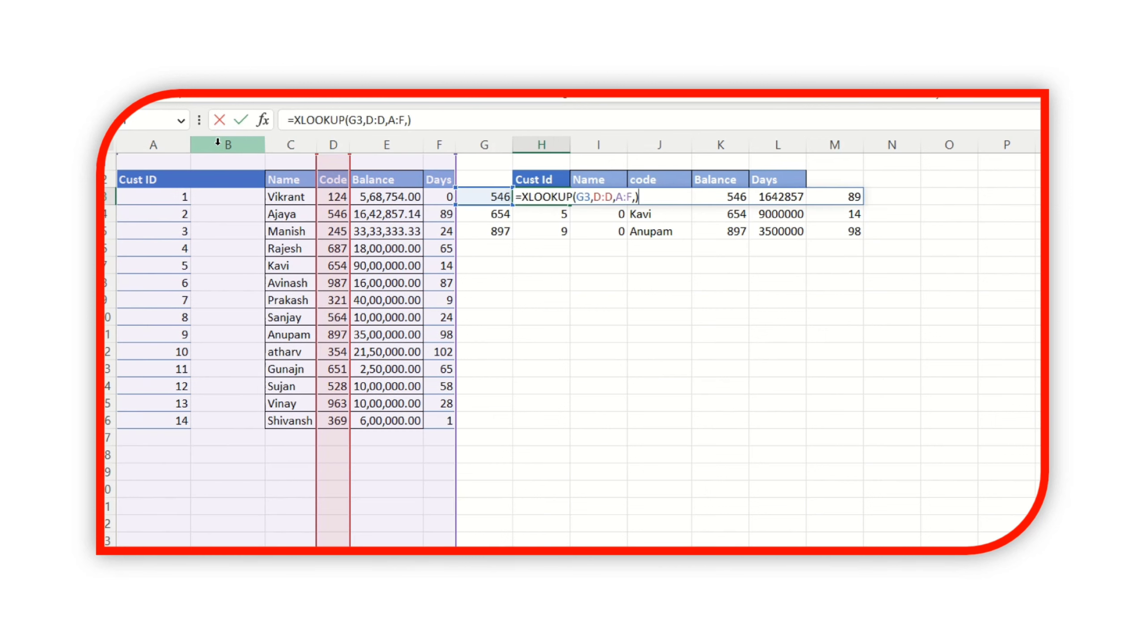
{"action": "key", "text": "Return"}
{"action": "key", "text": "F2"}
{"action": "key", "text": "Return"}
{"action": "key", "text": "Up"}
{"action": "key", "text": "F2"}
{"action": "key", "text": "Return"}
{"action": "key", "text": "Down"}
{"action": "key", "text": "Down"}
- Delete the entire Days column F from the source table
{"action": "key", "text": "Left"}
{"action": "key", "text": "Left"}
{"action": "key", "text": "Left"}
{"action": "key", "text": "Left"}
{"action": "key", "text": "Up"}
{"action": "key", "text": "Up"}
{"action": "key", "text": "Right"}
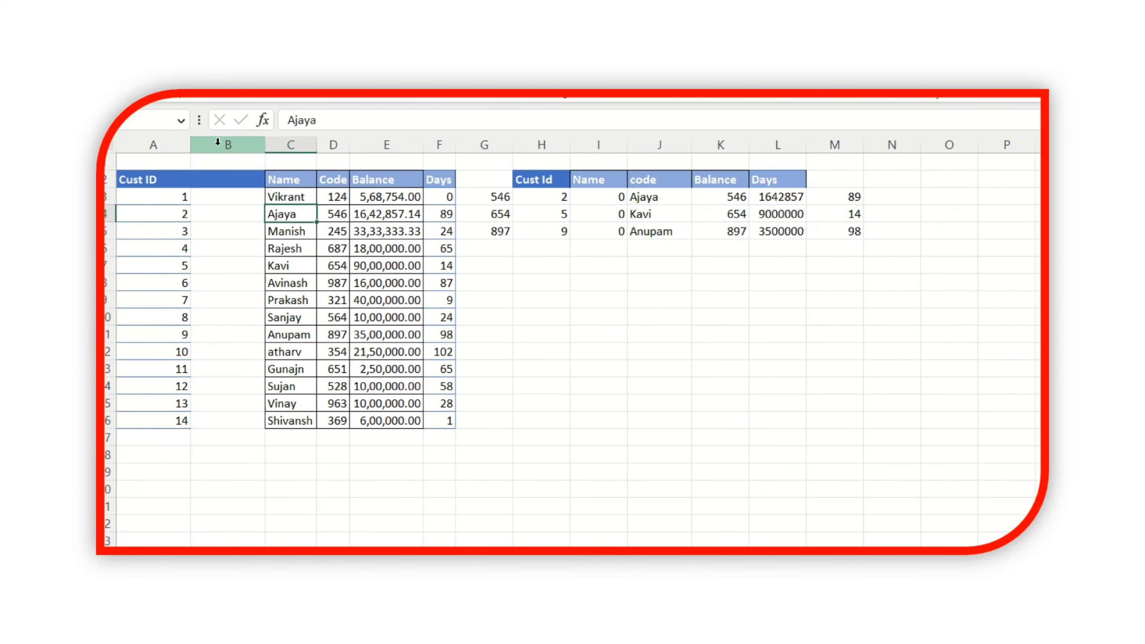
{"action": "key", "text": "Up"}
{"action": "key", "text": "Right"}
{"action": "key", "text": "Right"}
{"action": "key", "text": "Right"}
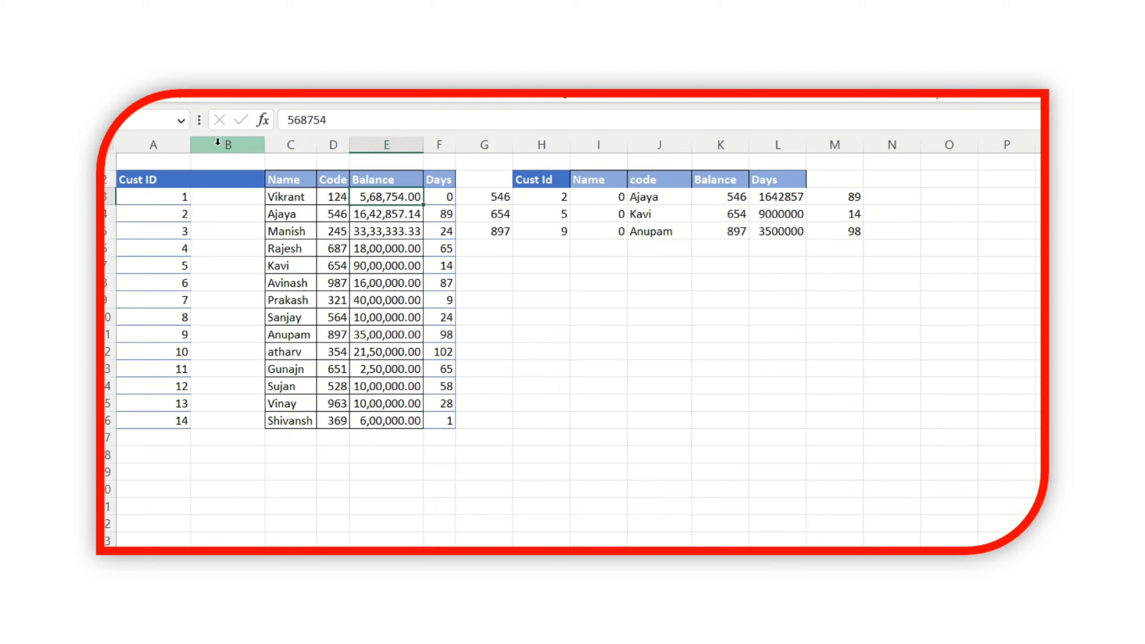
{"action": "key", "text": "ctrl+minus"}
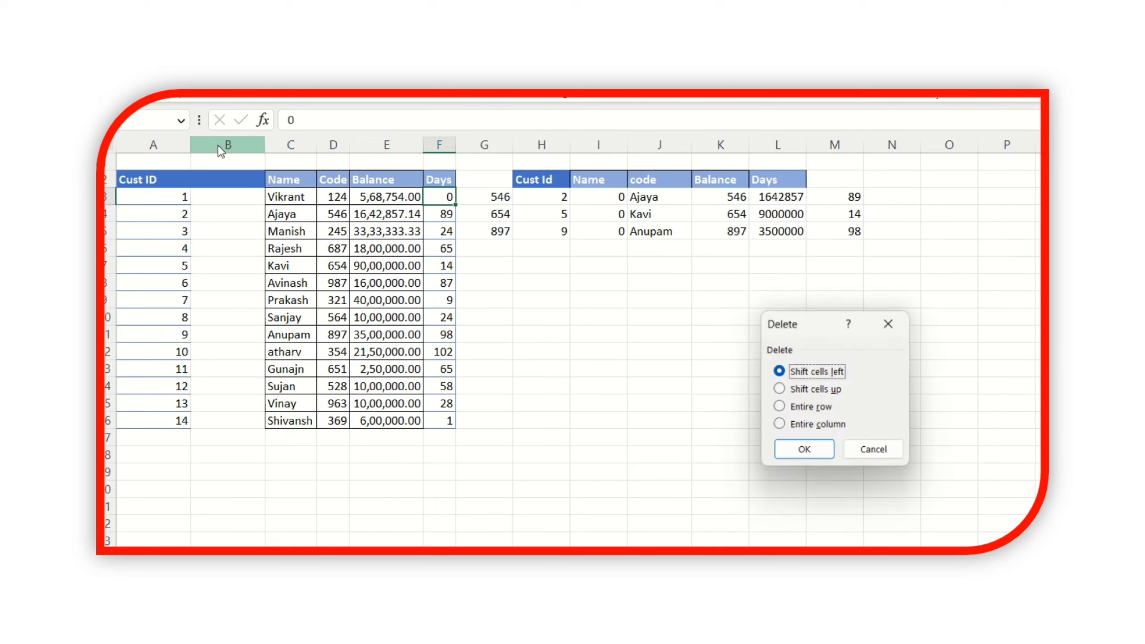
{"action": "key", "text": "Down"}
{"action": "key", "text": "Down"}
{"action": "key", "text": "Down"}
{"action": "key", "text": "Return"}
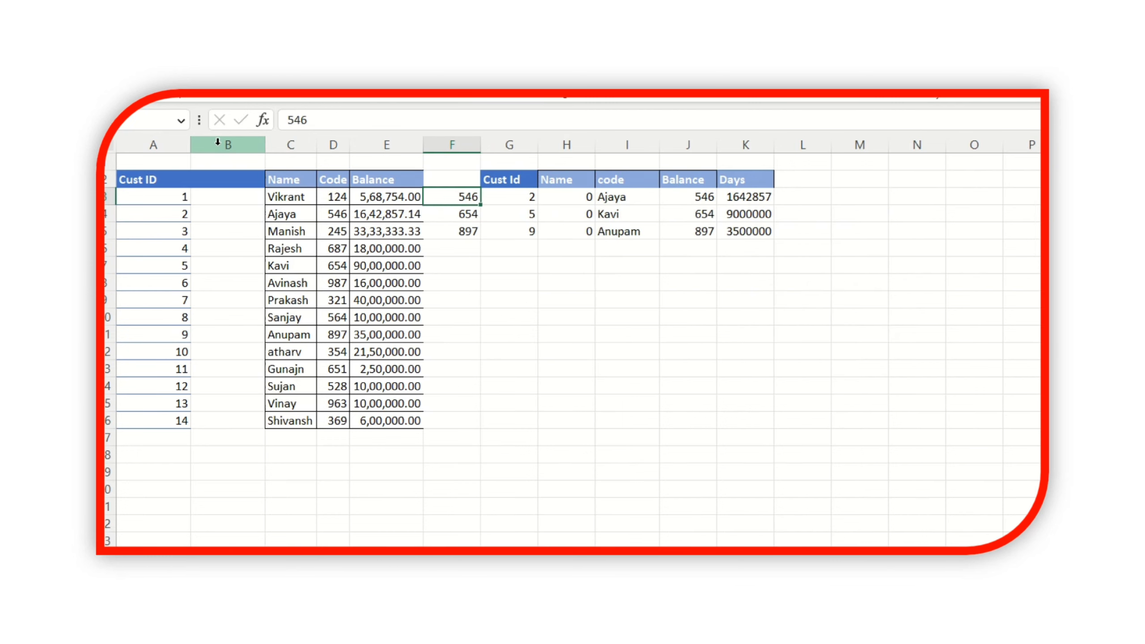
- Delete the entire blank column B between Cust ID and Name
{"action": "key", "text": "Left"}
{"action": "key", "text": "Left"}
{"action": "key", "text": "Left"}
{"action": "key", "text": "Left"}
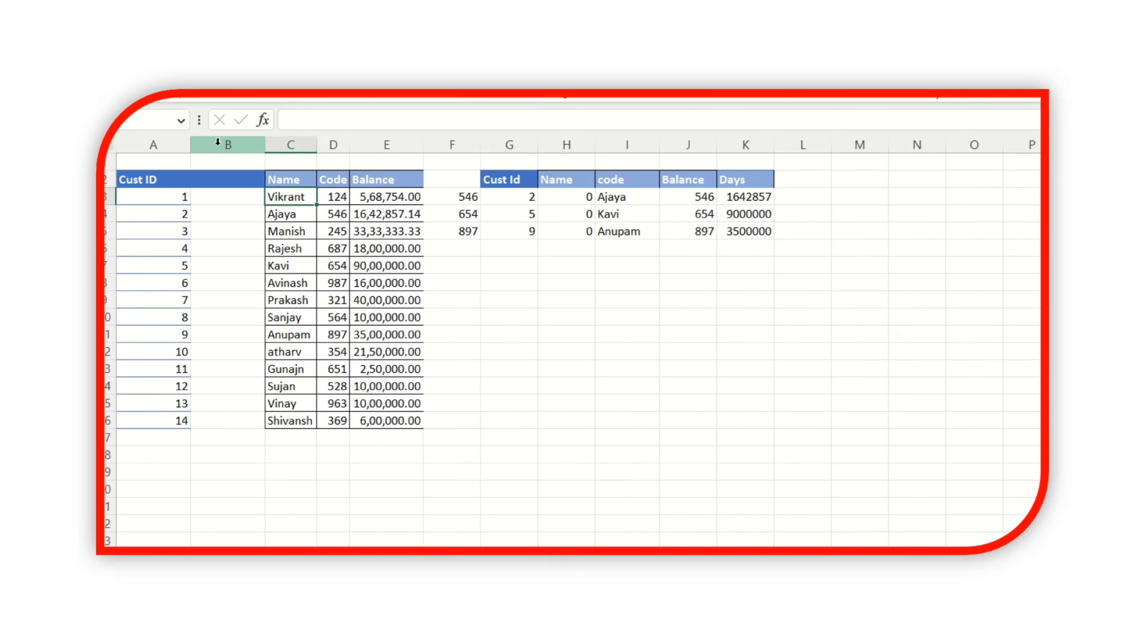
{"action": "key", "text": "ctrl+minus"}
{"action": "key", "text": "Down"}
{"action": "key", "text": "Down"}
{"action": "key", "text": "Down"}
{"action": "key", "text": "Return"}
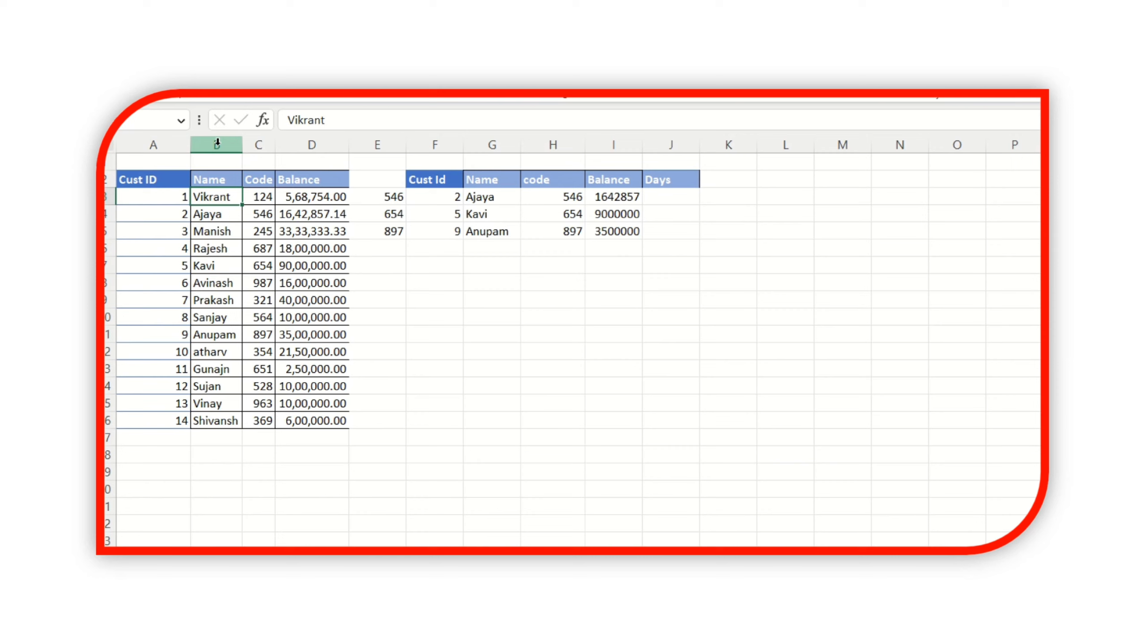
- Insert an entire blank column between Name and Code in the source table
{"action": "key", "text": "Right"}
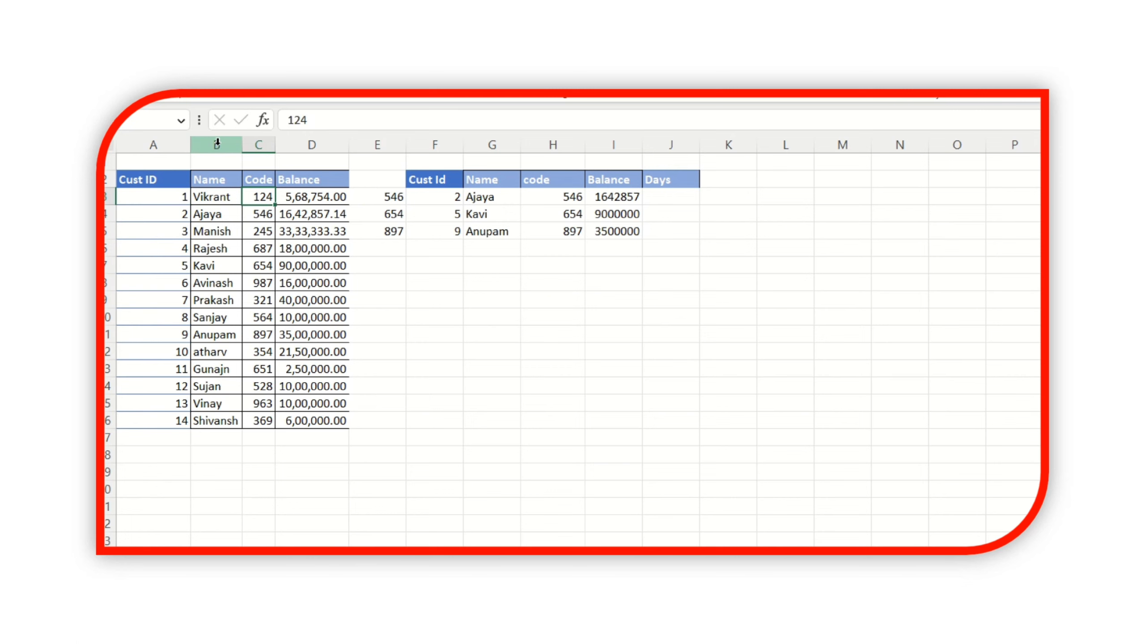
{"action": "key", "text": "ctrl+shift+plus"}
{"action": "key", "text": "Down"}
{"action": "key", "text": "Down"}
{"action": "key", "text": "Down"}
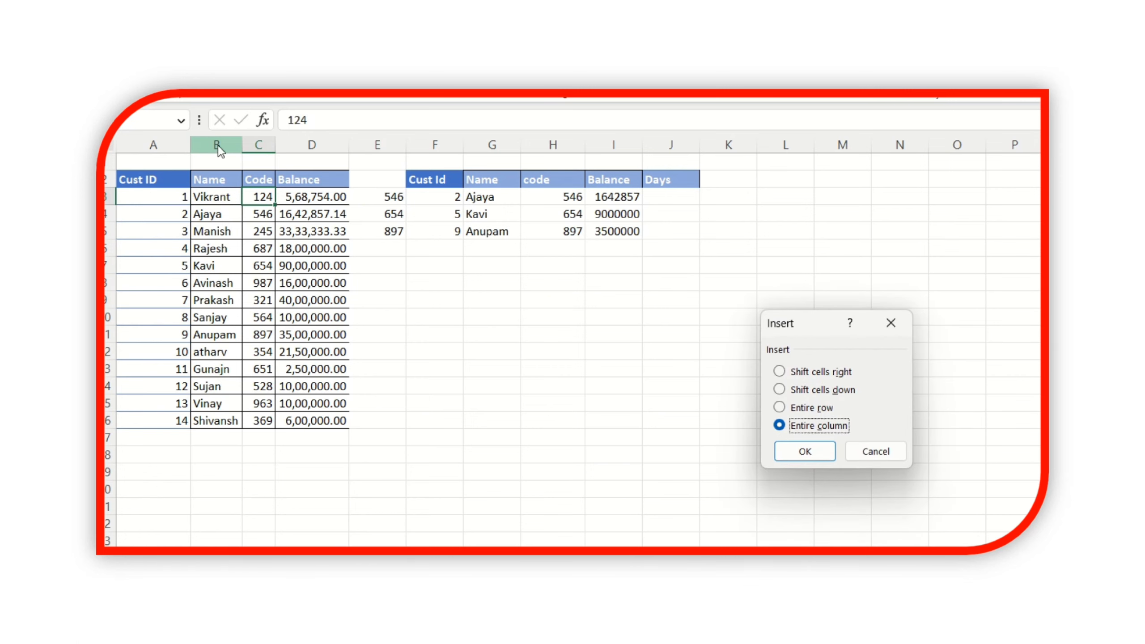
{"action": "key", "text": "Return"}
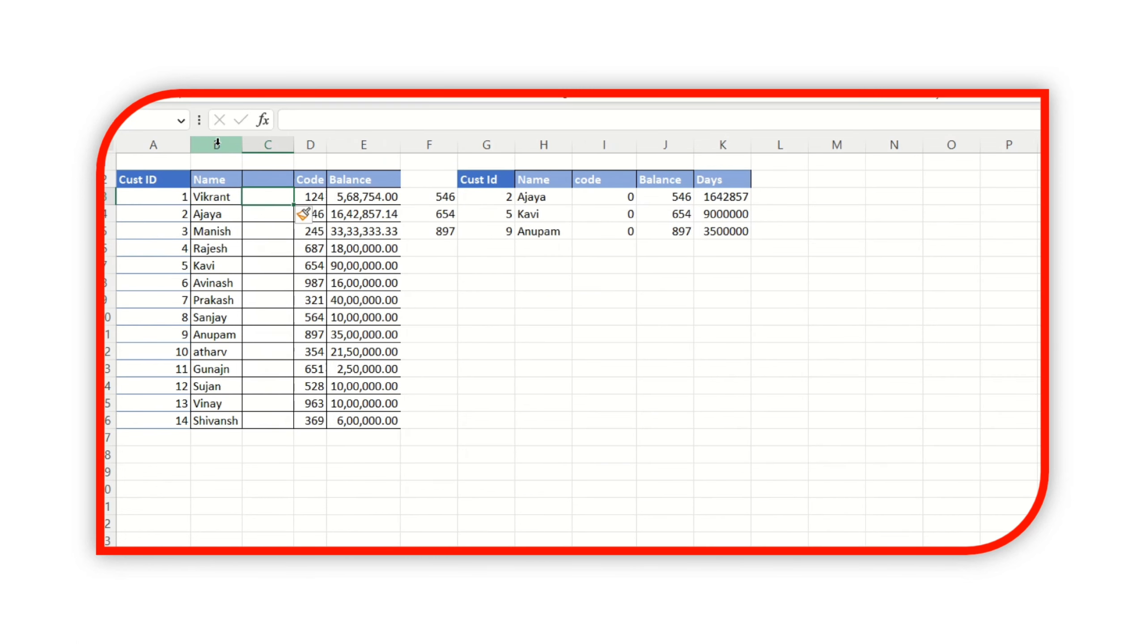
- Examine the XLOOKUP formulas and returned values in G3:I5 after the column insertion
{"action": "key", "text": "Right"}
{"action": "key", "text": "Right"}
{"action": "key", "text": "Right"}
{"action": "key", "text": "Right"}
{"action": "key", "text": "Right"}
{"action": "key", "text": "Right"}
{"action": "key", "text": "Left"}
{"action": "key", "text": "Left"}
{"action": "key", "text": "Down"}
{"action": "key", "text": "Right"}
{"action": "key", "text": "Right"}
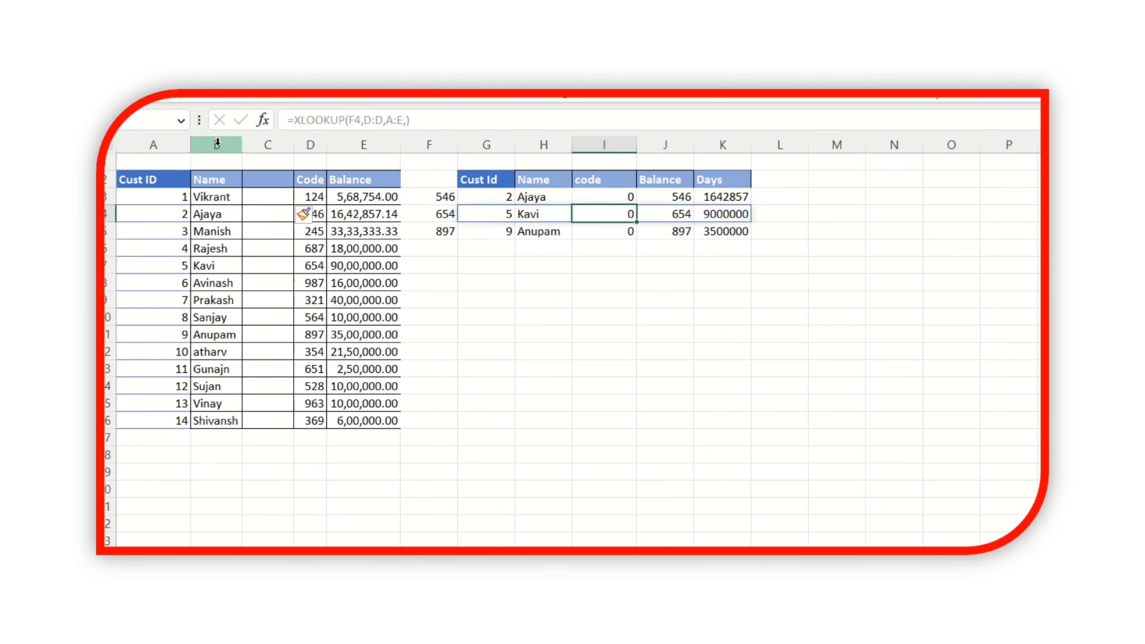
{"action": "key", "text": "Left"}
{"action": "key", "text": "Right"}
{"action": "key", "text": "Down"}
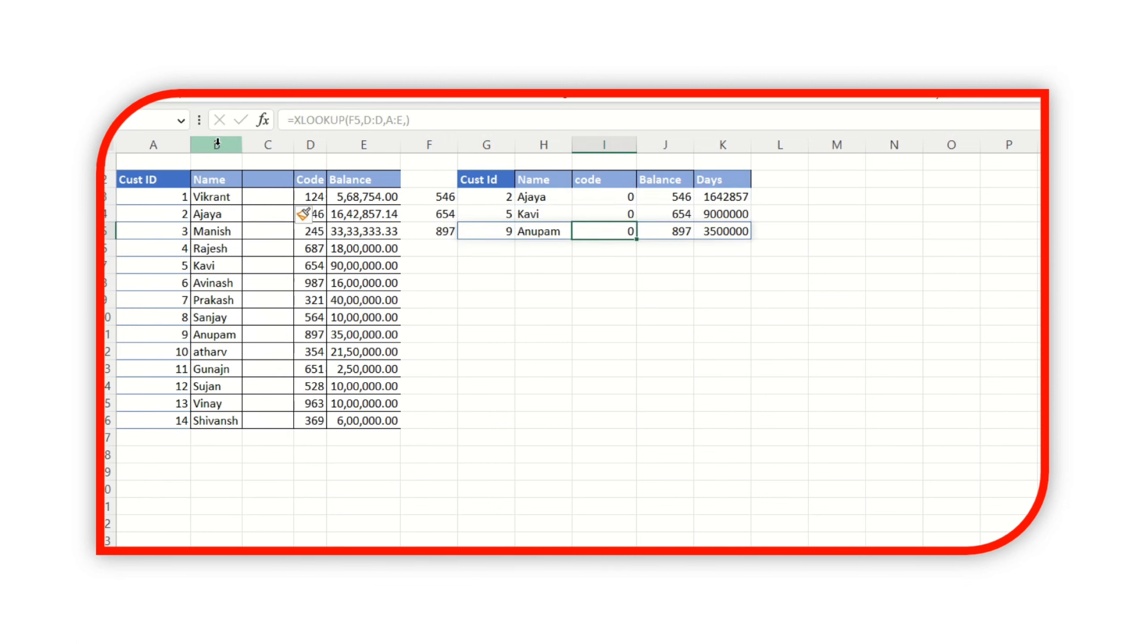
{"action": "key", "text": "Left"}
{"action": "key", "text": "Left"}
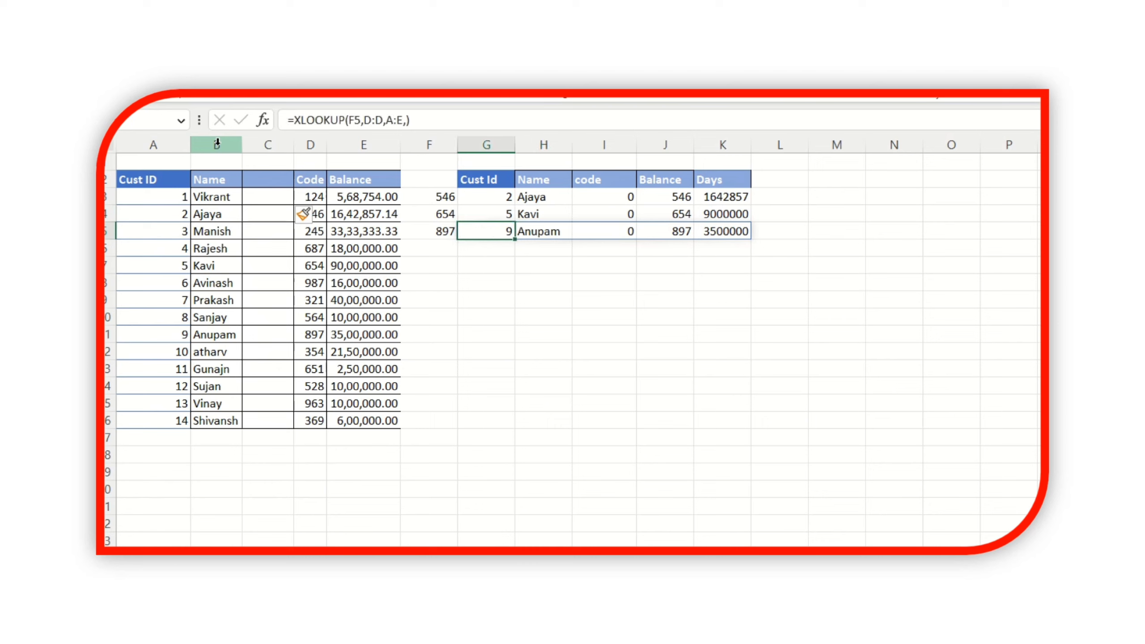
- Compare the result headers code, Balance and Days in I2:K2 with the values XLOOKUP returns beneath them
{"action": "left_click", "coordinate": [477, 329]}
{"action": "left_click", "coordinate": [488, 235]}
{"action": "left_click", "coordinate": [487, 198]}
{"action": "key", "text": "Right"}
{"action": "key", "text": "Down"}
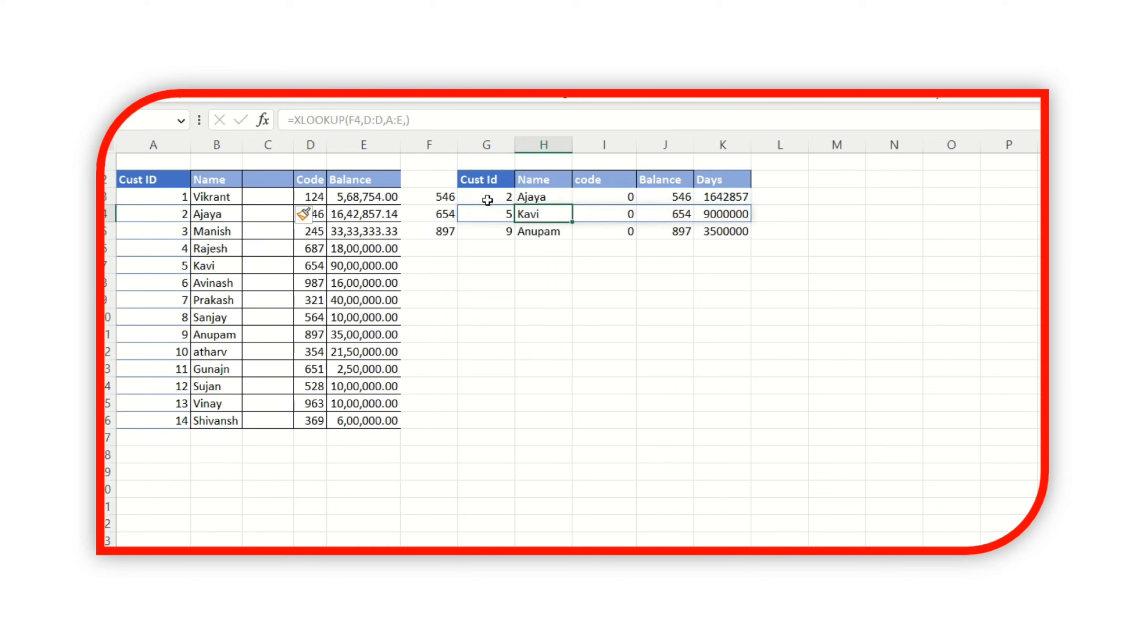
{"action": "key", "text": "Right"}
{"action": "key", "text": "Up"}
{"action": "key", "text": "Up"}
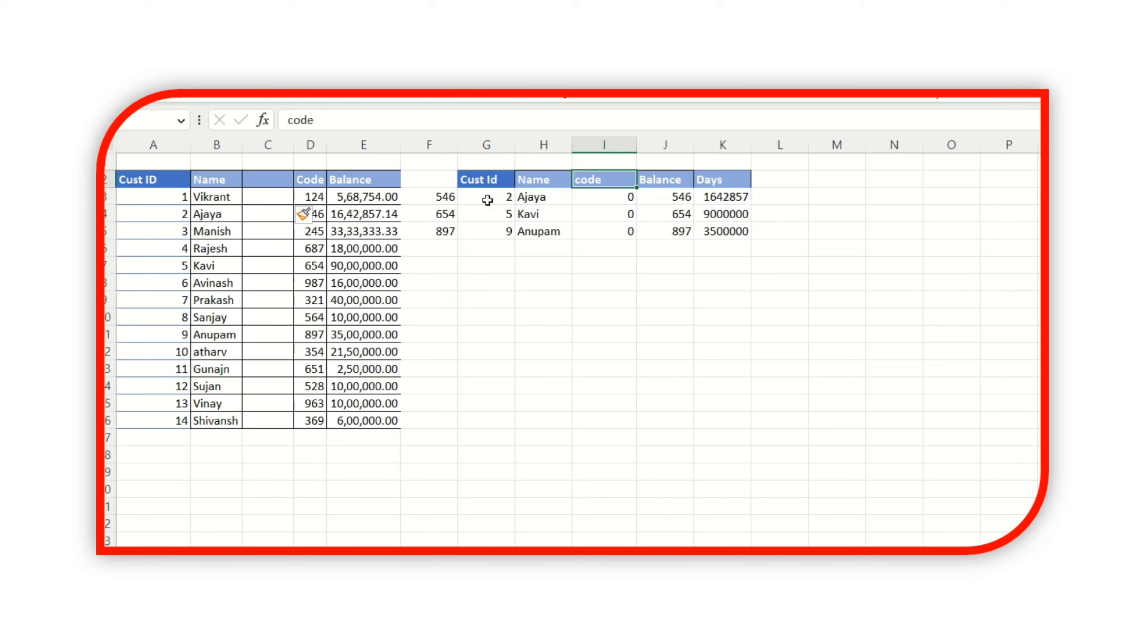
{"action": "key", "text": "shift+Right"}
{"action": "key", "text": "shift+Right"}
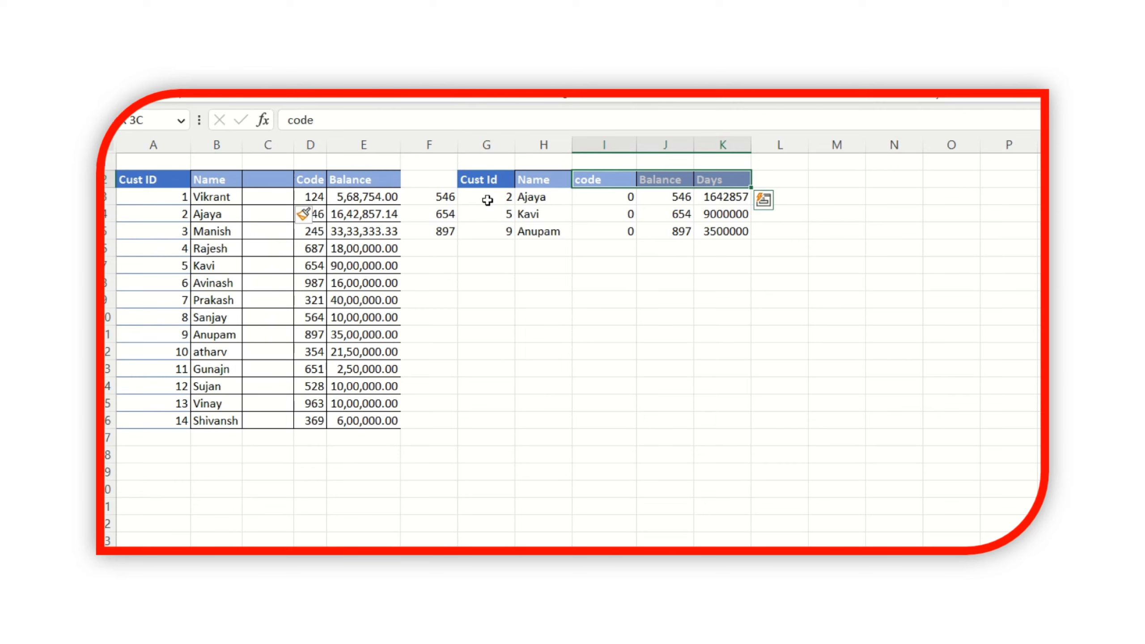
{"action": "key", "text": "Down"}
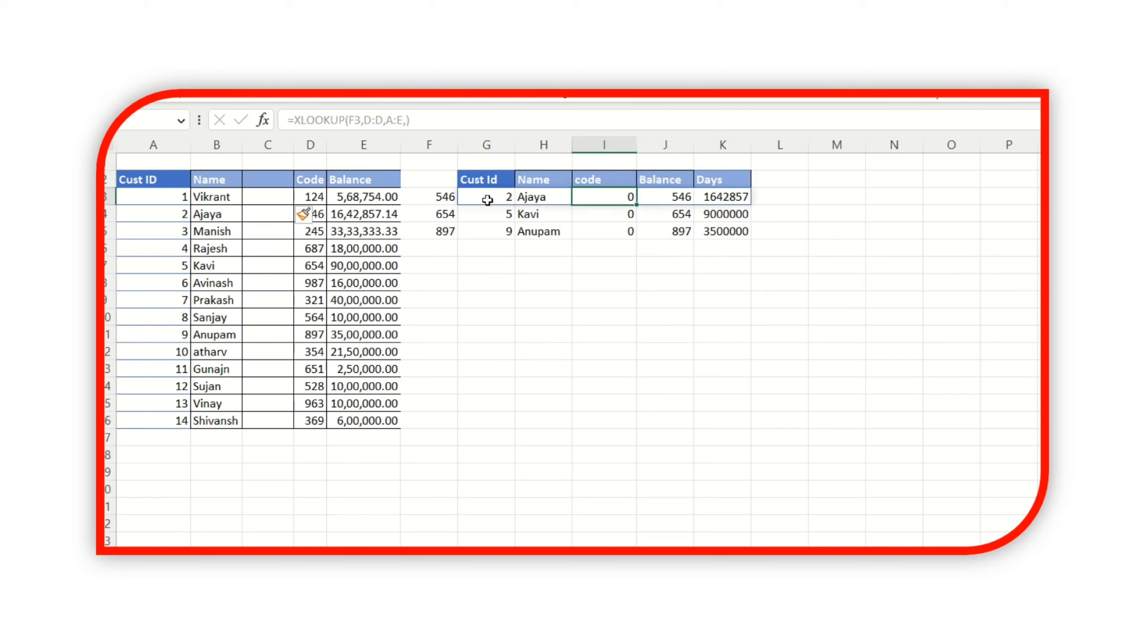
- Copy the code and Balance headers from I2:J2 into J2:K2
{"action": "key", "text": "Up"}
{"action": "key", "text": "shift+Right"}
{"action": "key", "text": "ctrl+c"}
{"action": "key", "text": "Right"}
{"action": "key", "text": "ctrl+v"}
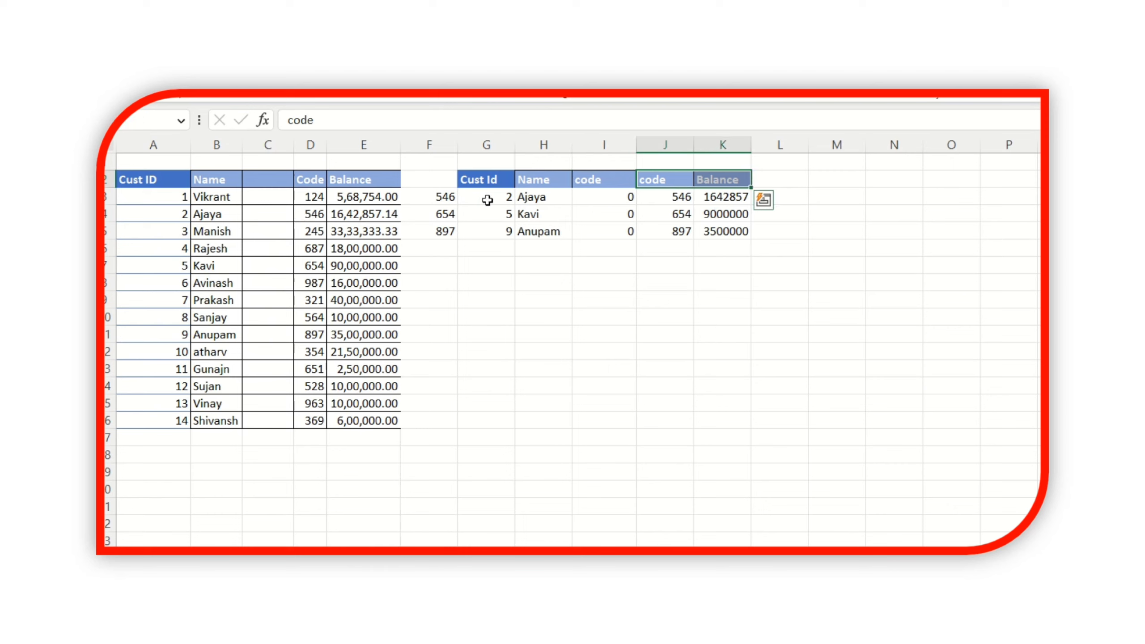
- Clear the duplicate code header from I2
{"action": "key", "text": "Down"}
{"action": "key", "text": "Down"}
{"action": "key", "text": "Down"}
{"action": "key", "text": "Down"}
{"action": "key", "text": "Up"}
{"action": "key", "text": "Up"}
{"action": "key", "text": "Up"}
{"action": "key", "text": "Up"}
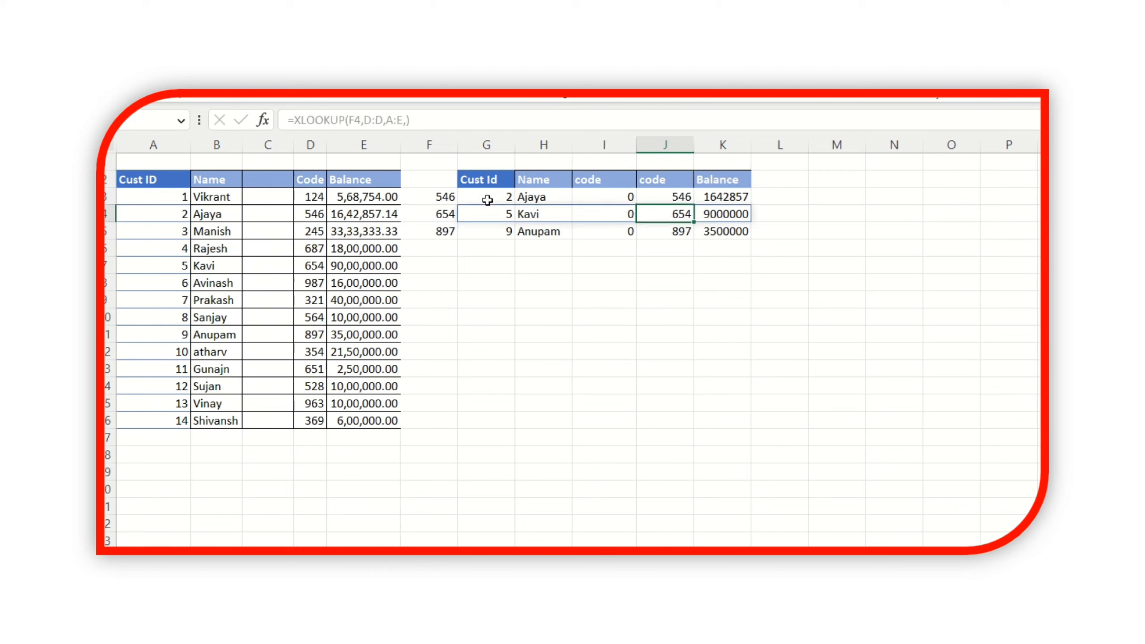
{"action": "key", "text": "Left"}
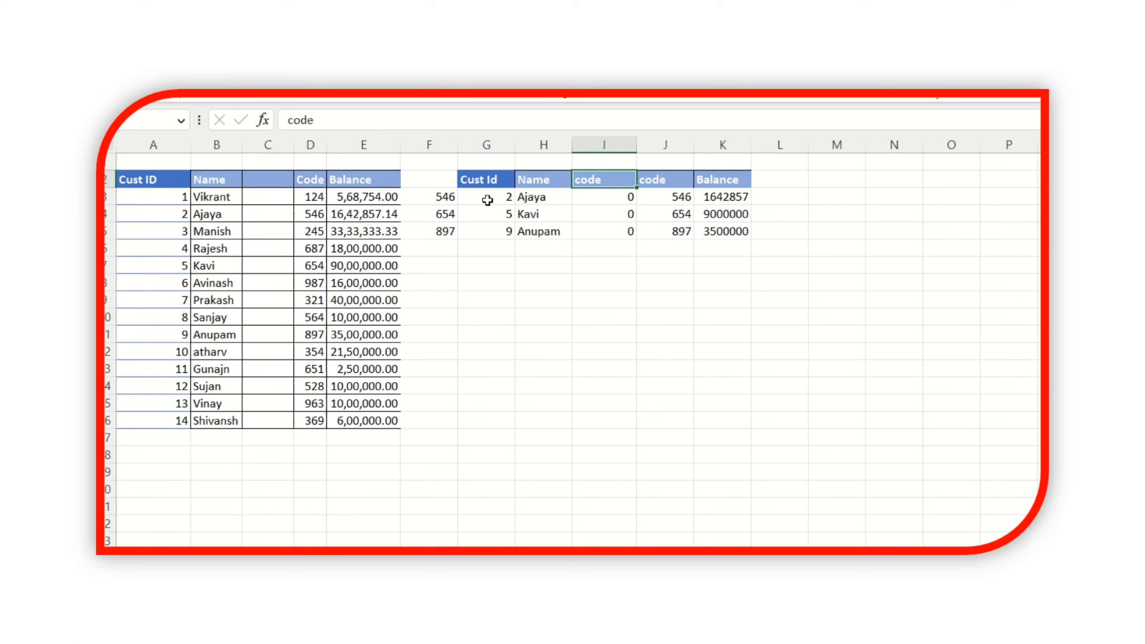
{"action": "key", "text": "Delete"}
- Examine the XLOOKUP results in rows 3 to 5 and the ranges referenced by the formula in G3
{"action": "key", "text": "Down"}
{"action": "key", "text": "Down"}
{"action": "key", "text": "Down"}
{"action": "key", "text": "Down"}
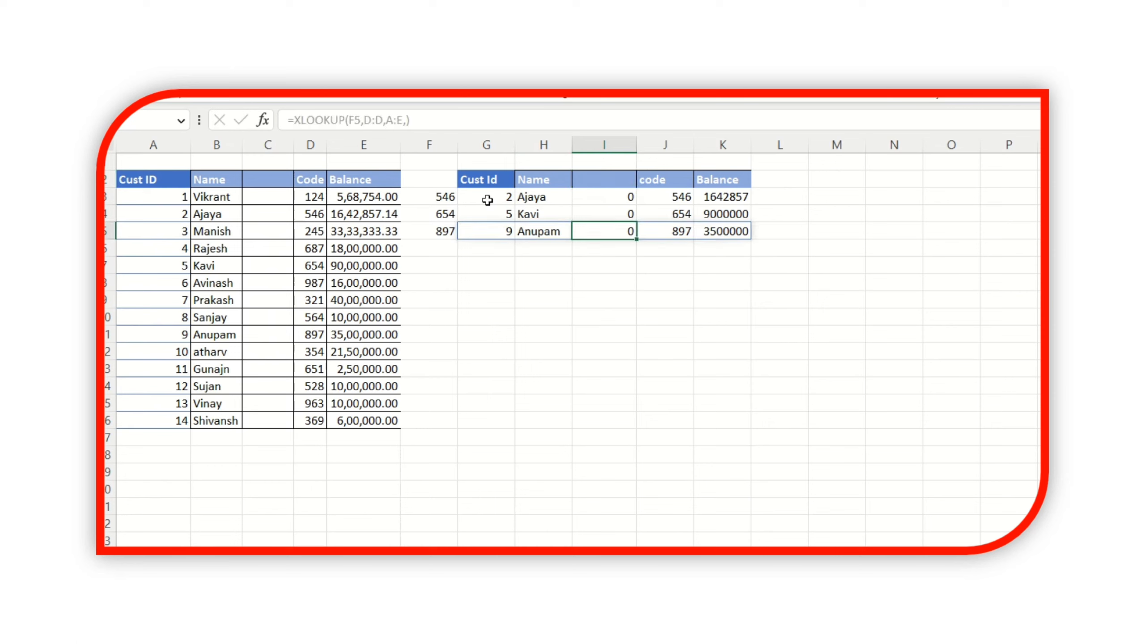
{"action": "key", "text": "Up"}
{"action": "key", "text": "Up"}
{"action": "key", "text": "Up"}
{"action": "key", "text": "Down"}
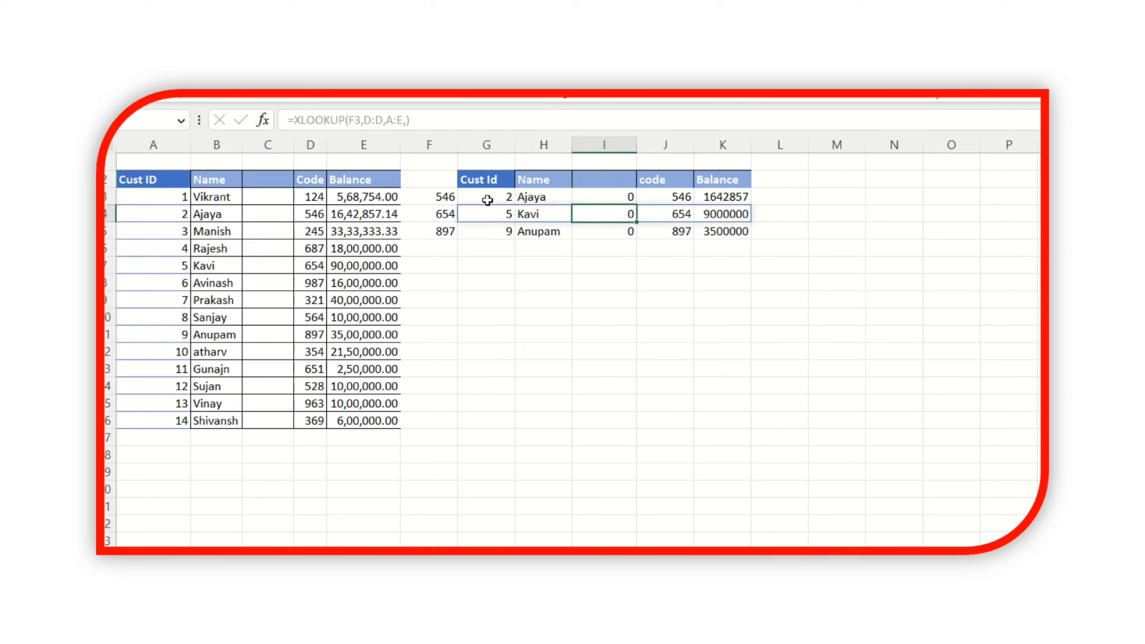
{"action": "key", "text": "Left"}
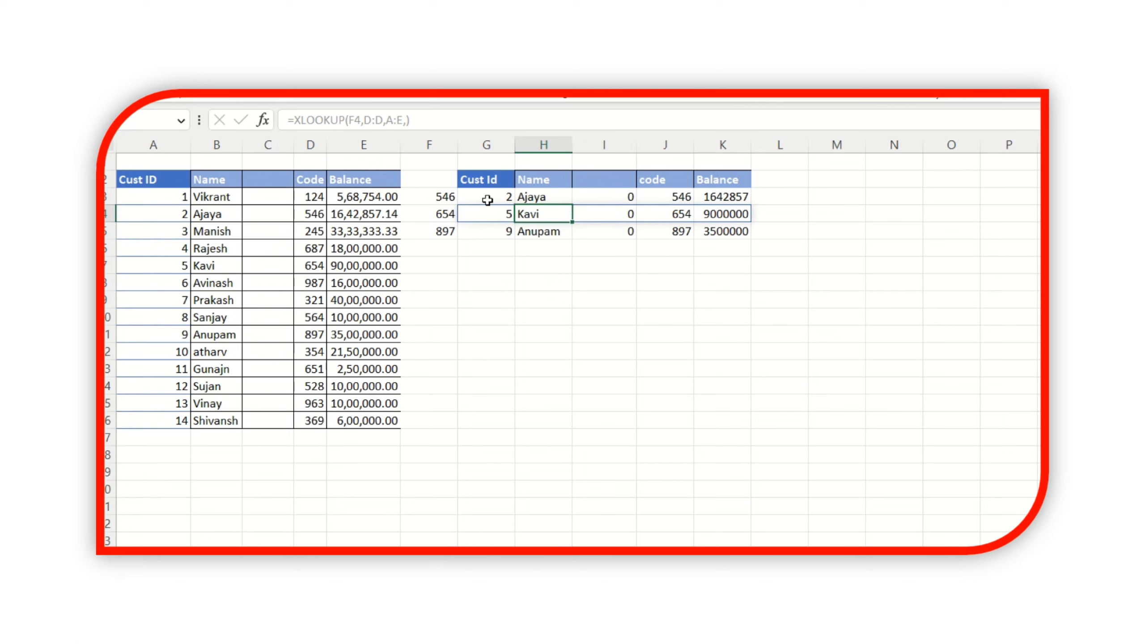
{"action": "key", "text": "Left"}
{"action": "key", "text": "Up"}
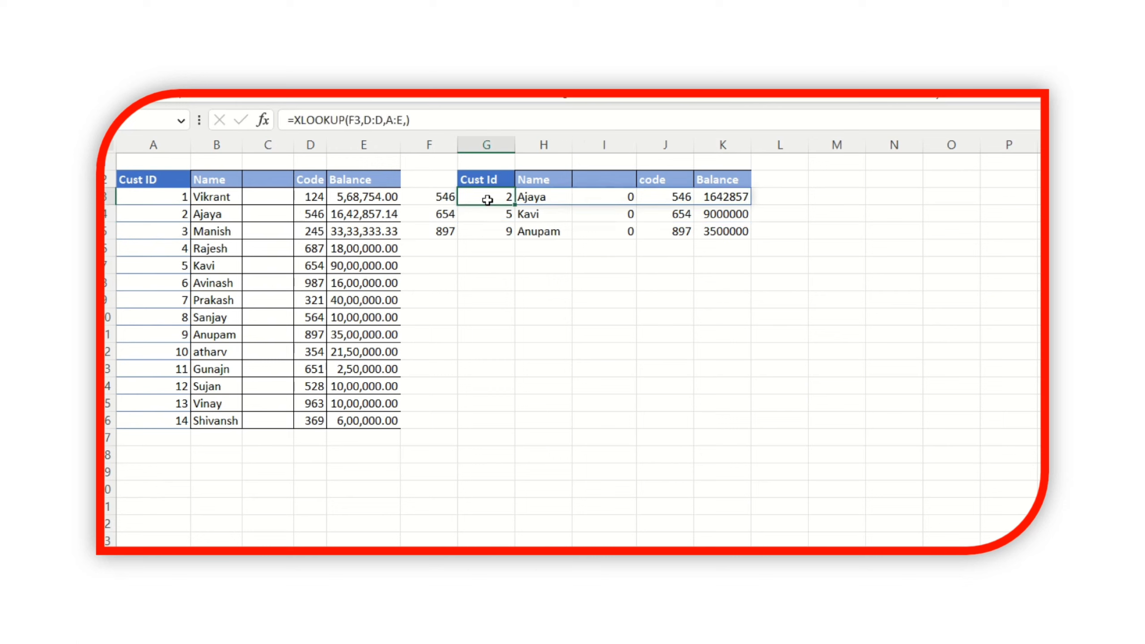
{"action": "key", "text": "F2"}
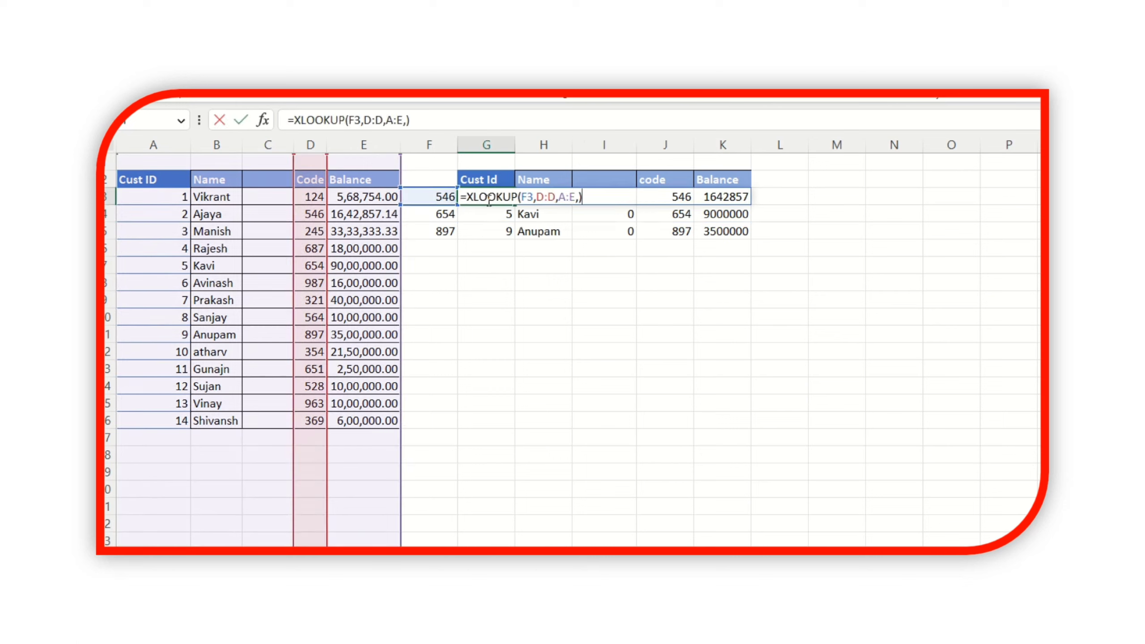
{"action": "key", "text": "ctrl+Return"}
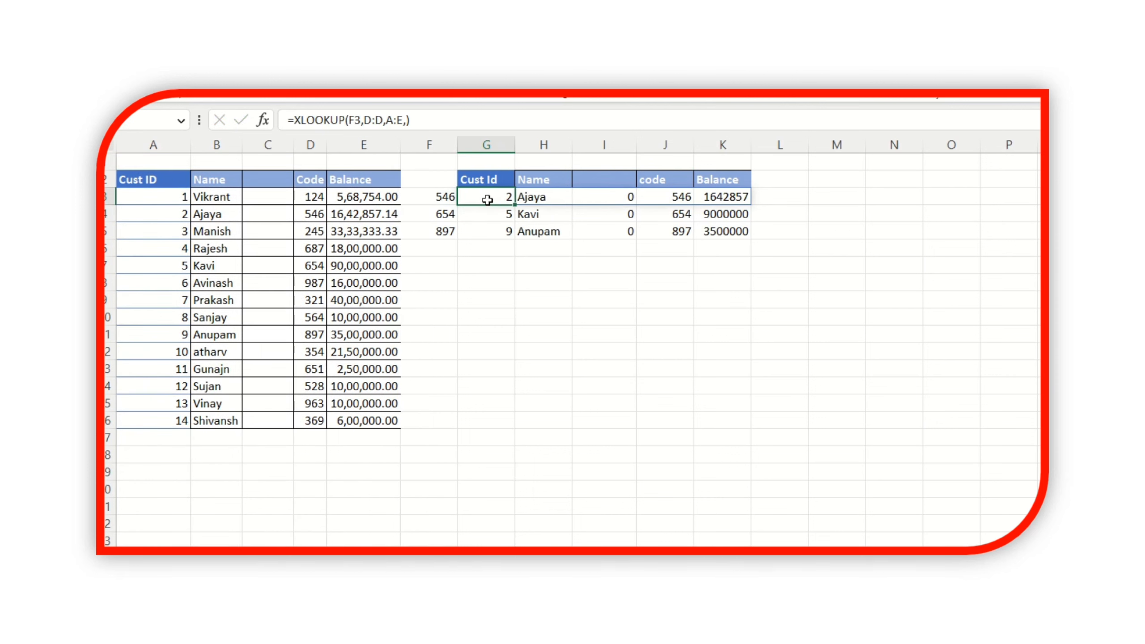
- Clear the XLOOKUP formulas and results from G3:K5
{"action": "key", "text": "shift+Down"}
{"action": "key", "text": "shift+Down"}
{"action": "key", "text": "shift+Right"}
{"action": "key", "text": "shift+Right"}
{"action": "key", "text": "shift+Right"}
{"action": "key", "text": "shift+Right"}
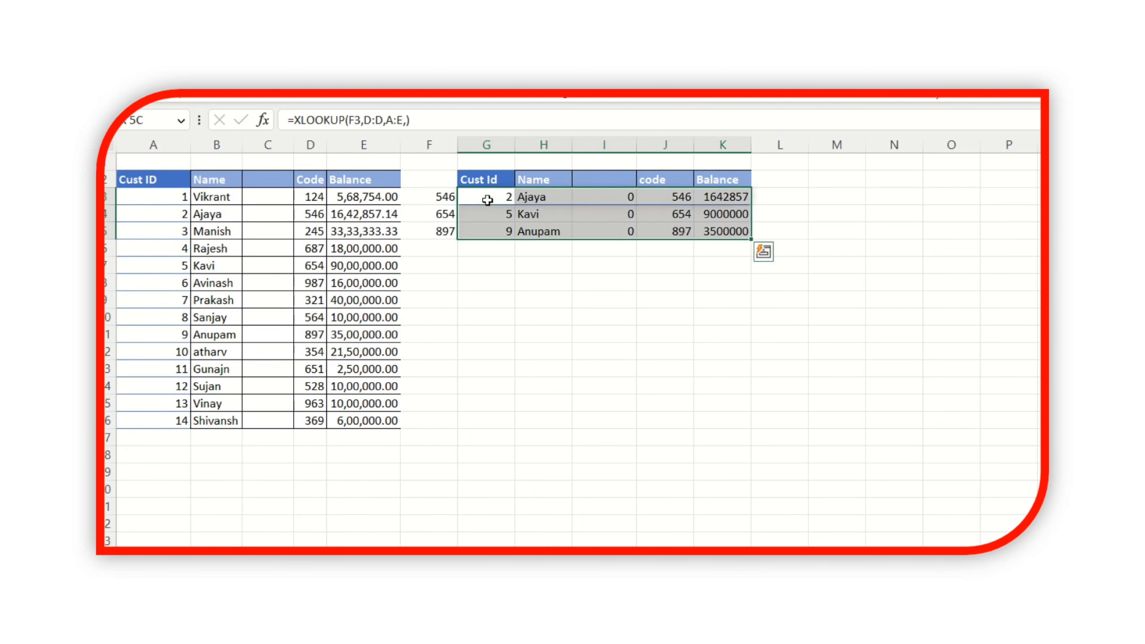
{"action": "key", "text": "Delete"}
{"action": "left_click", "coordinate": [487, 200]}
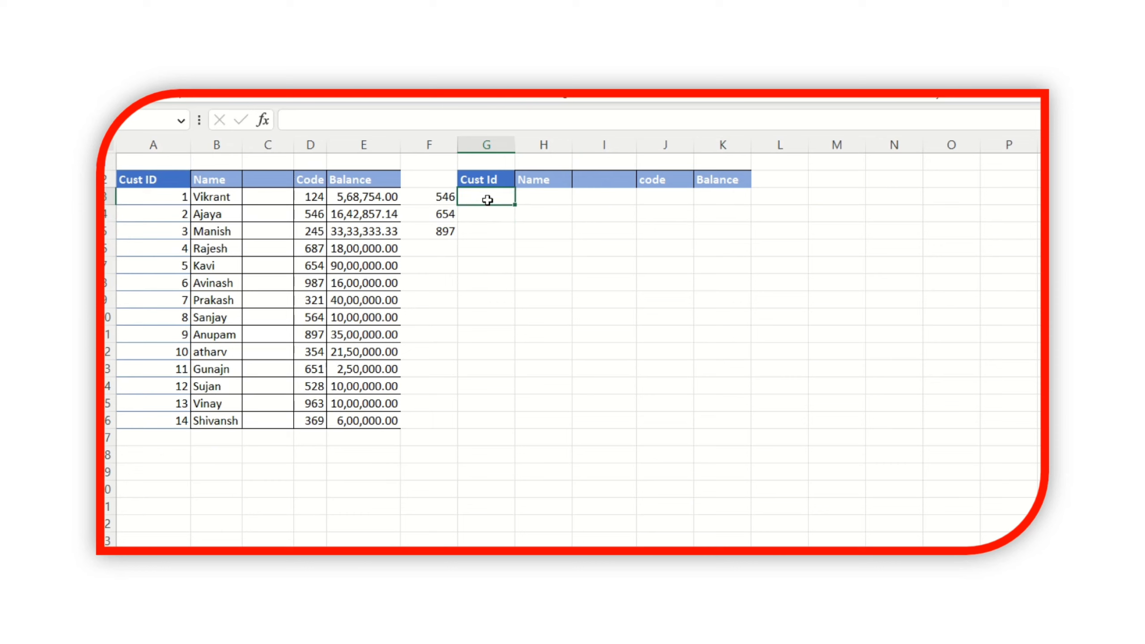
{"action": "double_click", "coordinate": [487, 200]}
{"action": "type", "text": "="}
{"action": "key", "text": "Escape"}
- Replace the lookup values in F3:F5 with 1, 2 and 5
{"action": "key", "text": "Left"}
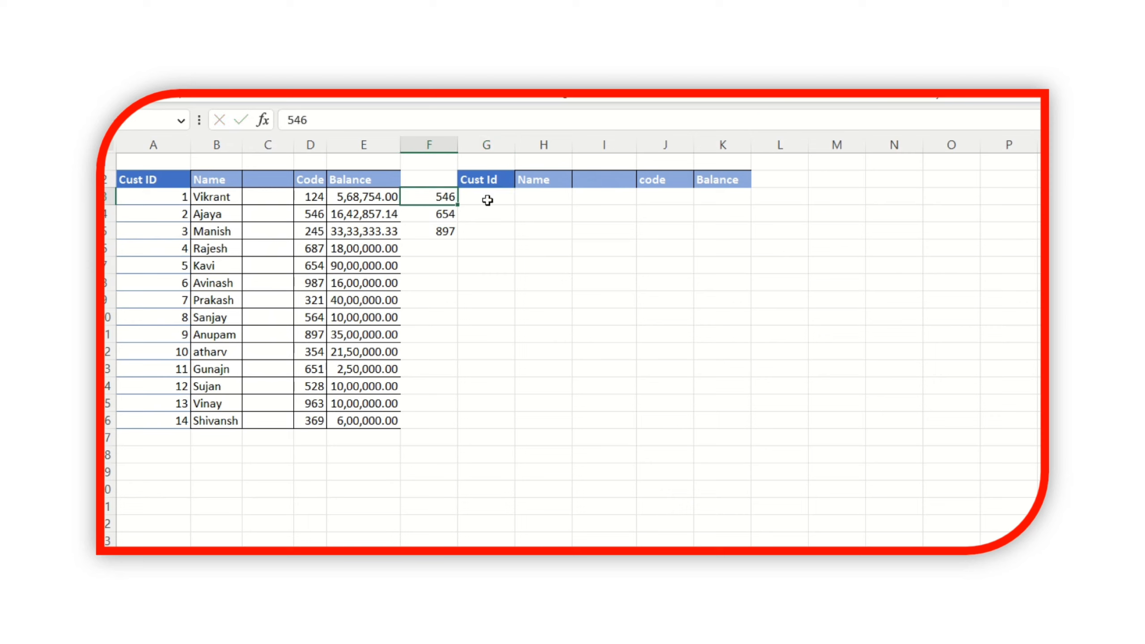
{"action": "type", "text": "1"}
{"action": "key", "text": "Return"}
{"action": "type", "text": "2"}
{"action": "key", "text": "Return"}
{"action": "type", "text": "5"}
{"action": "key", "text": "Return"}
{"action": "key", "text": "Up"}
{"action": "key", "text": "Up"}
{"action": "key", "text": "Up"}
- Enter =VLOOKUP(F3,A3:E16,2,0) in G3 to return the name for the lookup value in F3
{"action": "key", "text": "Right"}
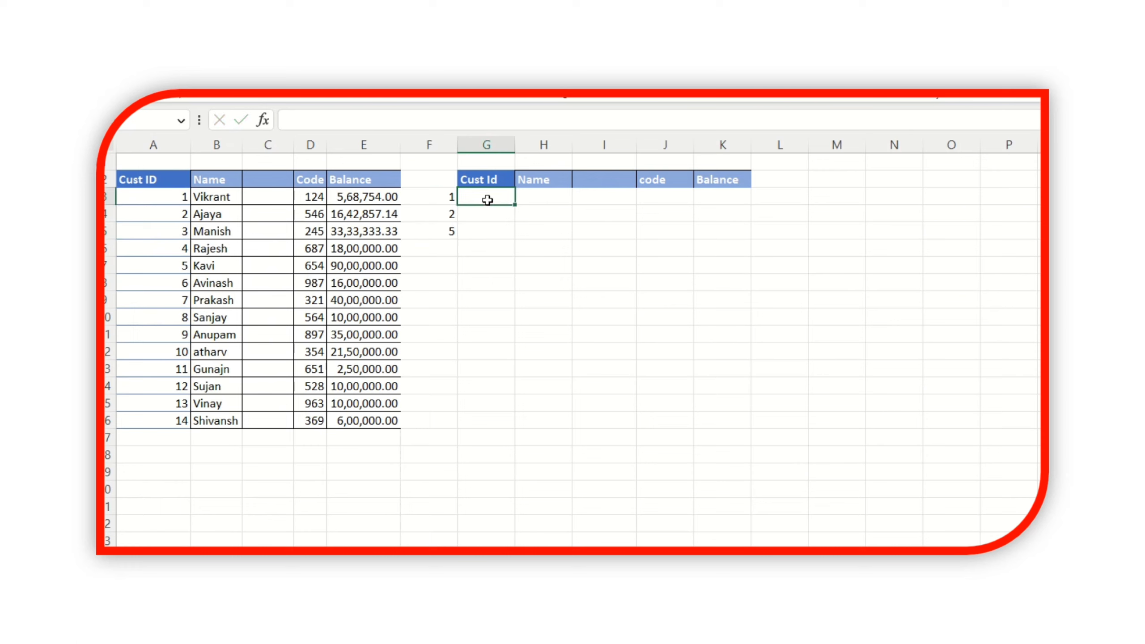
{"action": "type", "text": "=vl"}
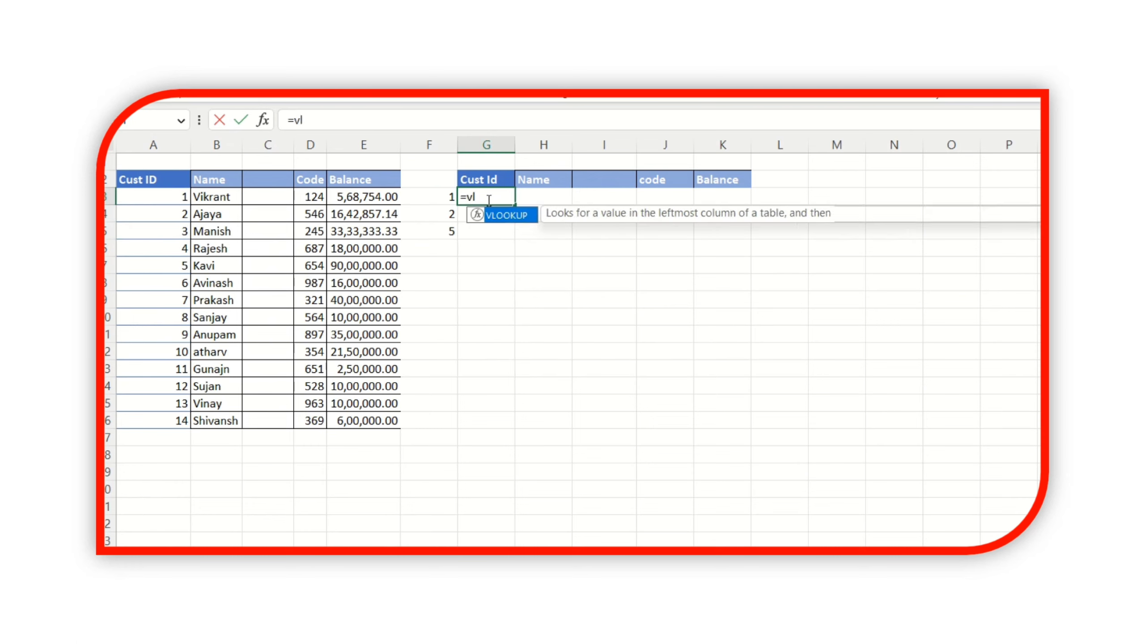
{"action": "key", "text": "Tab"}
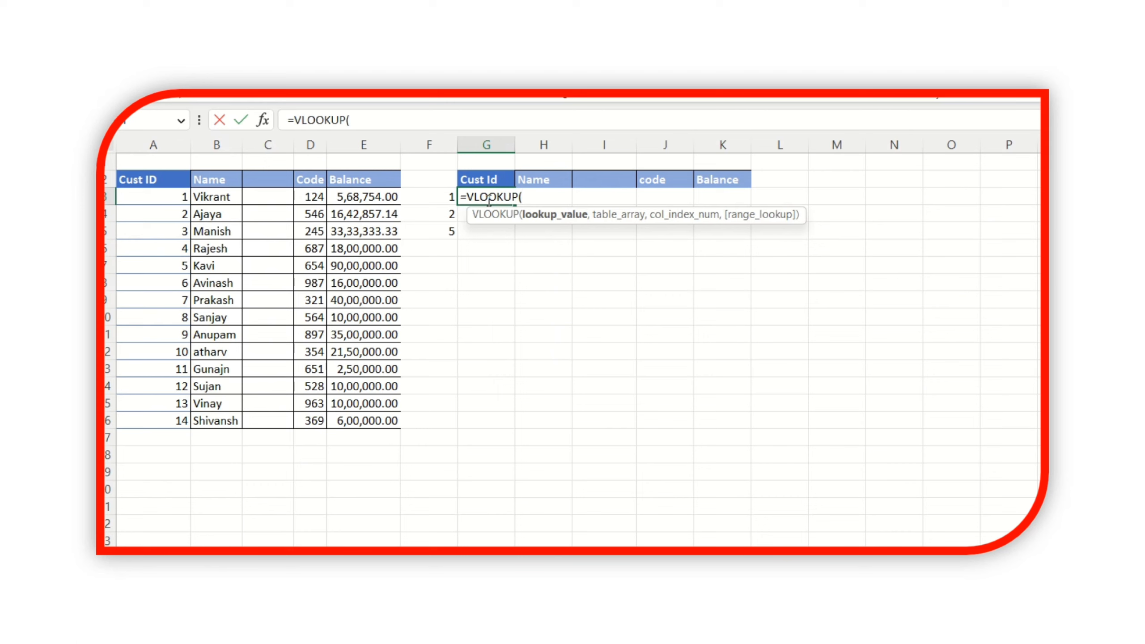
{"action": "key", "text": "Left"}
{"action": "type", "text": ","}
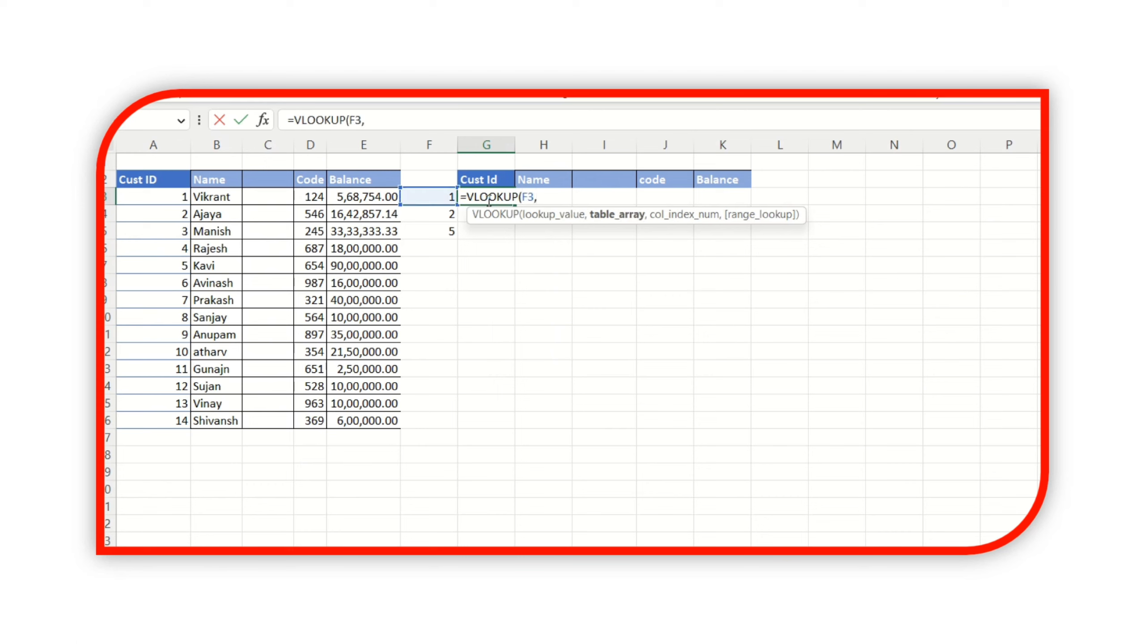
{"action": "key", "text": "Left"}
{"action": "key", "text": "Left"}
{"action": "key", "text": "Left"}
{"action": "key", "text": "Left"}
{"action": "key", "text": "Left"}
{"action": "key", "text": "Left"}
{"action": "key", "text": "Up"}
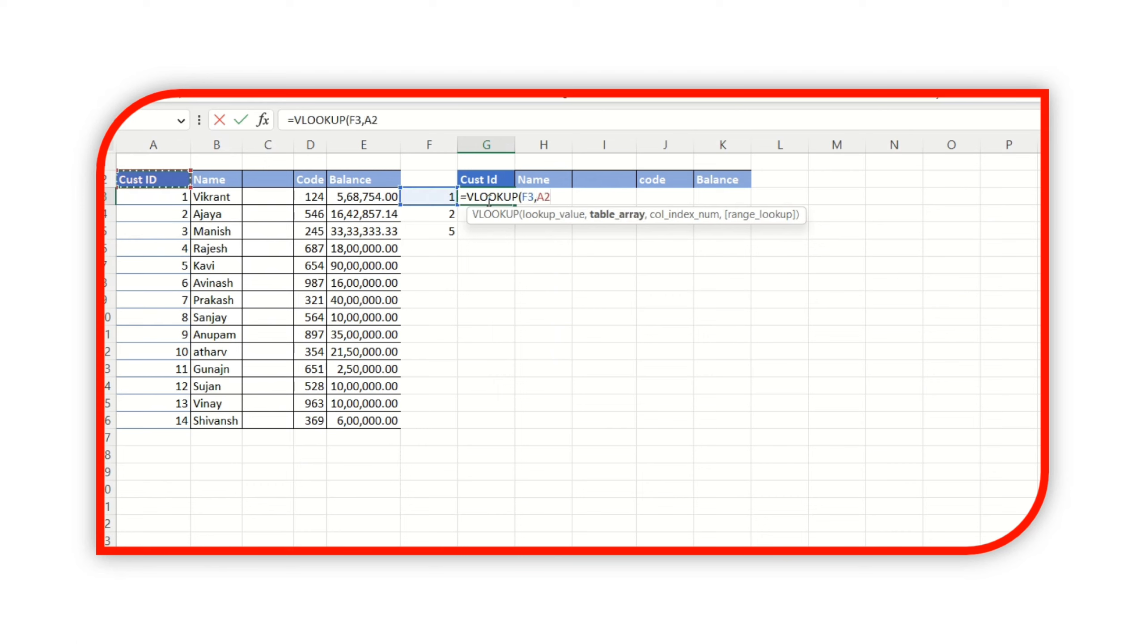
{"action": "key", "text": "shift+Down"}
{"action": "key", "text": "Down"}
{"action": "key", "text": "shift+Down"}
{"action": "key", "text": "shift+Right"}
{"action": "key", "text": "shift+Right"}
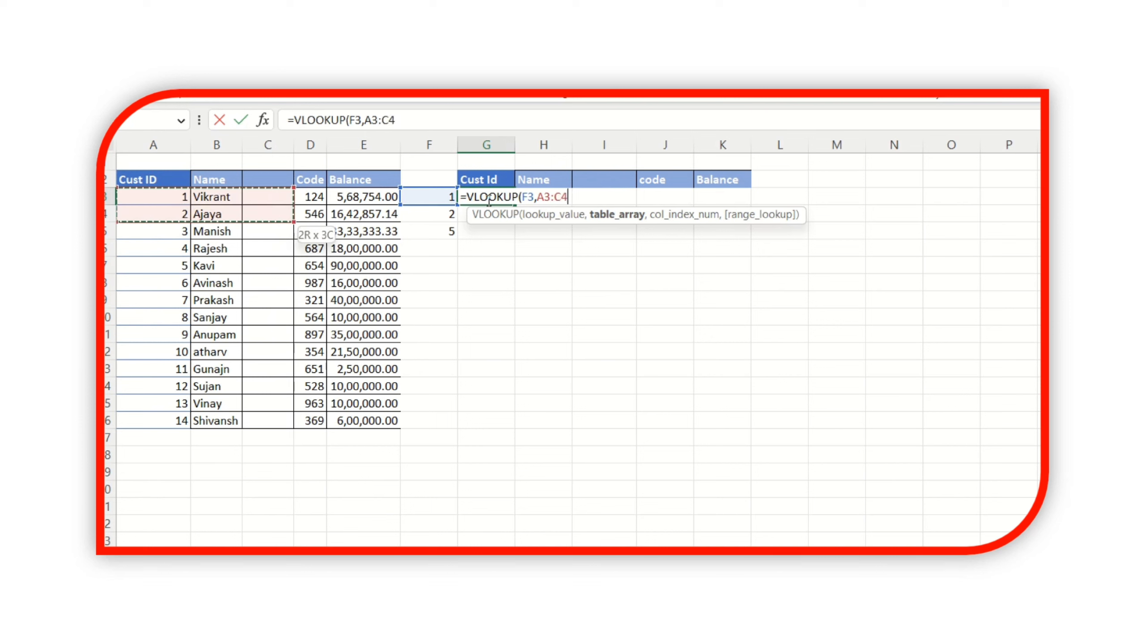
{"action": "key", "text": "shift+Right"}
{"action": "key", "text": "shift+Right"}
{"action": "key", "text": "shift+Down"}
{"action": "key", "text": "shift+Down"}
{"action": "key", "text": "shift+Down"}
{"action": "key", "text": "shift+Down"}
{"action": "key", "text": "shift+Down"}
{"action": "key", "text": "shift+Down"}
{"action": "key", "text": "shift+Down"}
{"action": "key", "text": "shift+Down"}
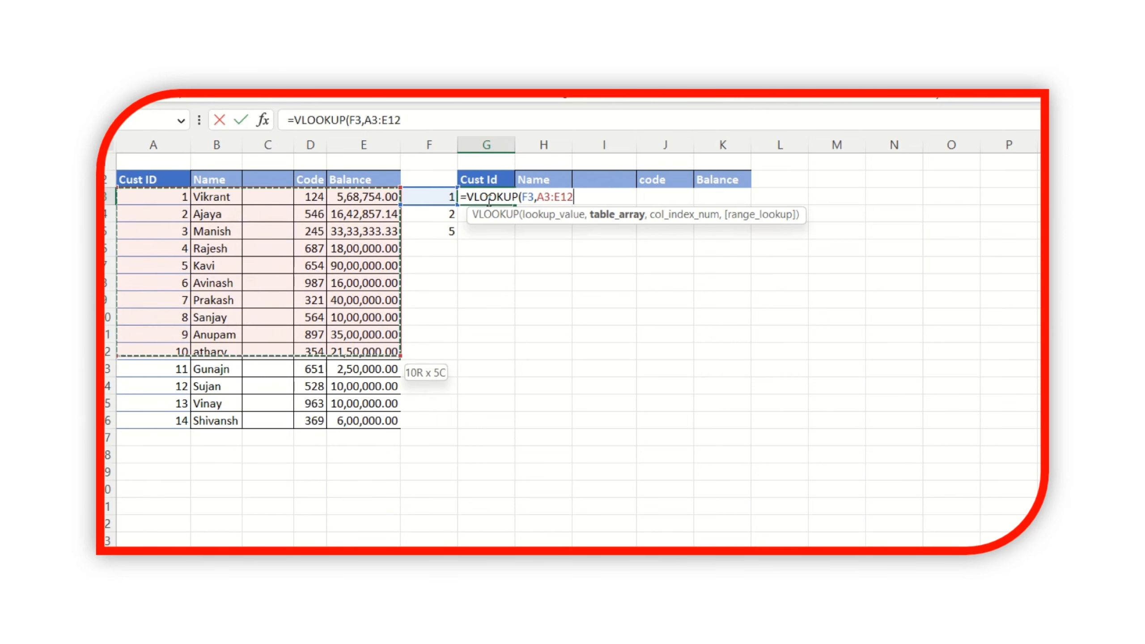
{"action": "key", "text": "shift+Down"}
{"action": "key", "text": "shift+Down"}
{"action": "key", "text": "shift+Down"}
{"action": "key", "text": "shift+Down"}
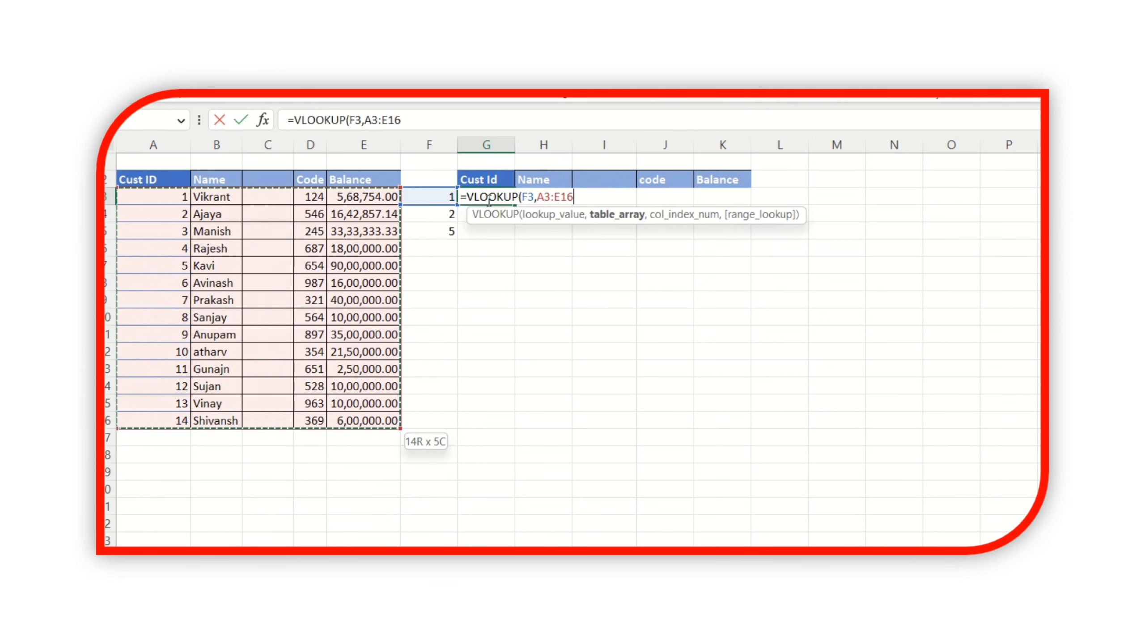
{"action": "type", "text": ","}
{"action": "type", "text": "2"}
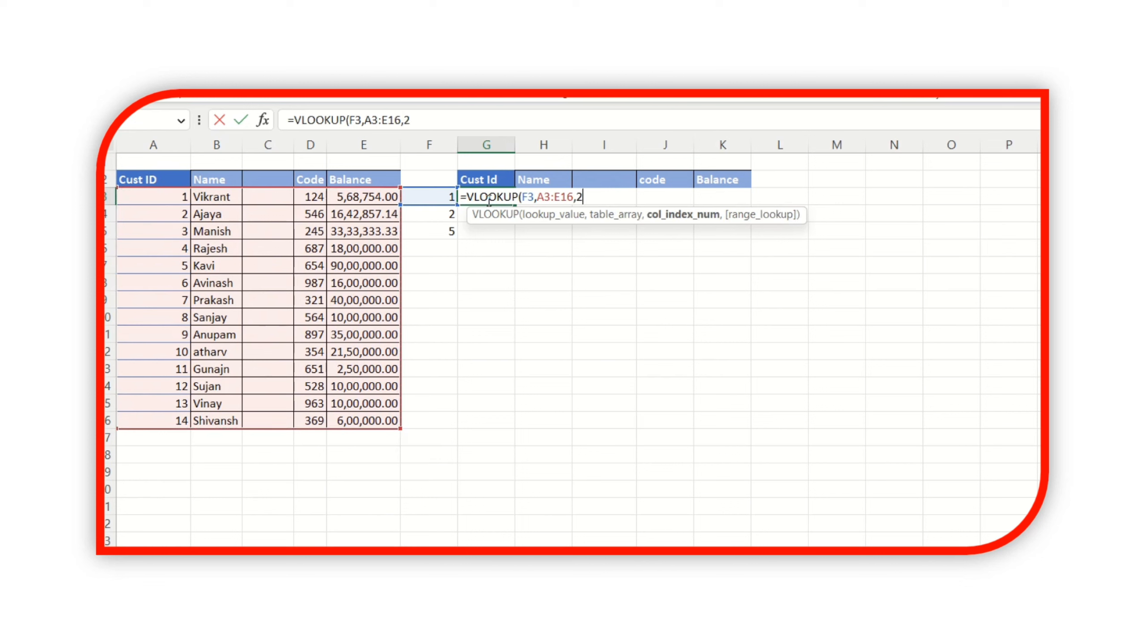
{"action": "type", "text": ",0"}
{"action": "key", "text": "Return"}
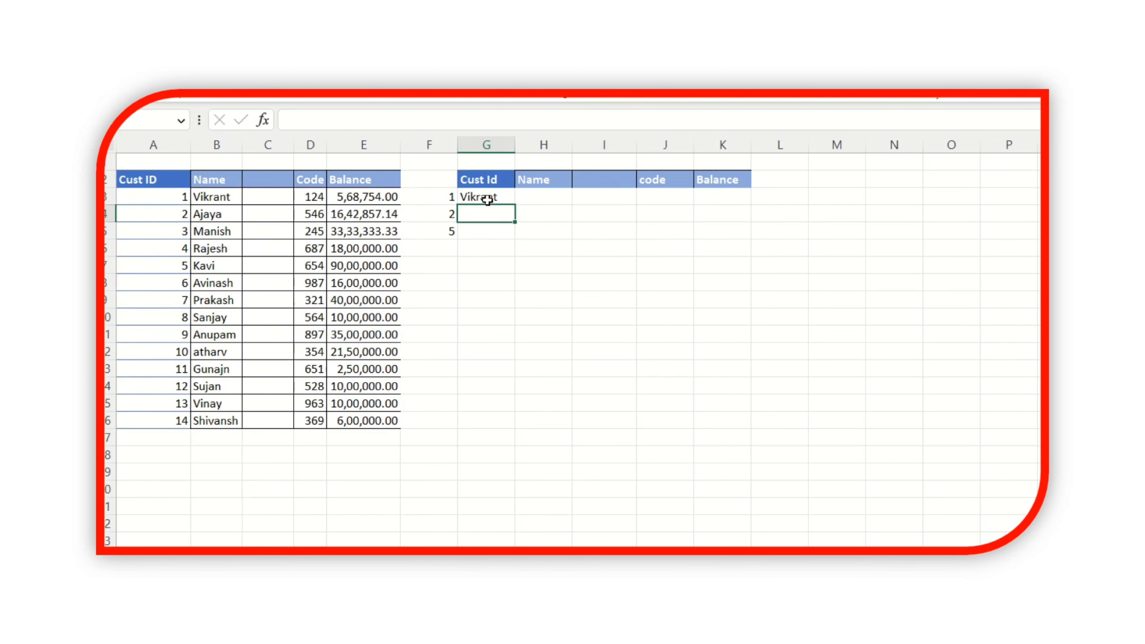
- Fill the VLOOKUP formula from G3 down to G5
{"action": "left_click", "coordinate": [487, 199]}
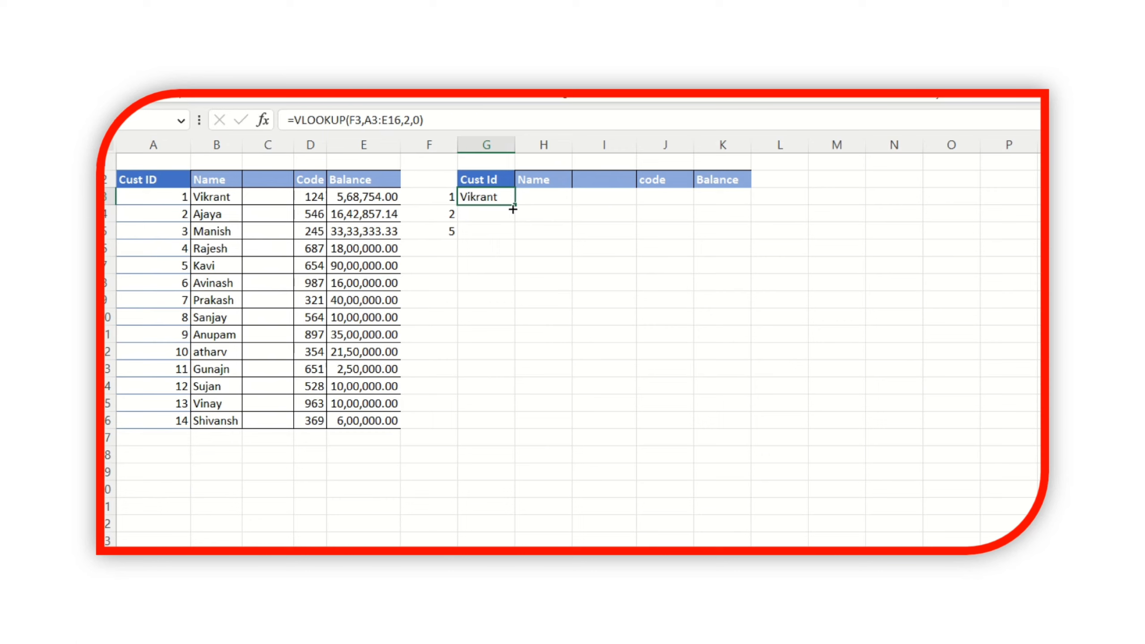
{"action": "left_click_drag", "start_coordinate": [512, 209], "coordinate": [516, 243]}
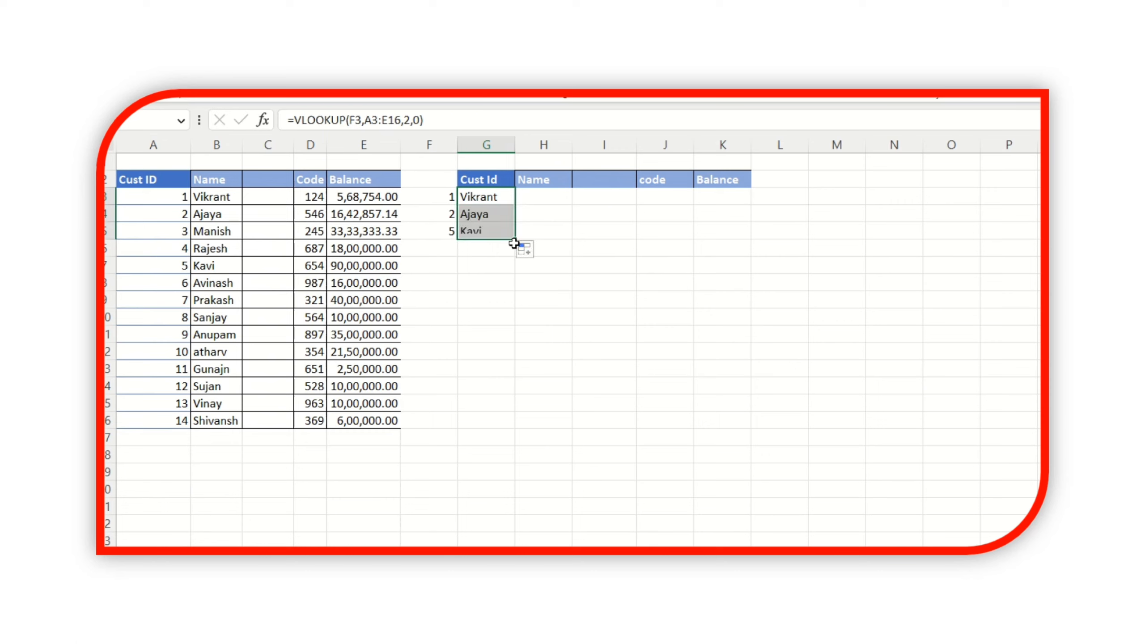
{"action": "left_click", "coordinate": [582, 224]}
- Insert an entire blank column between Cust ID and Name in the source table
{"action": "left_click", "coordinate": [159, 237]}
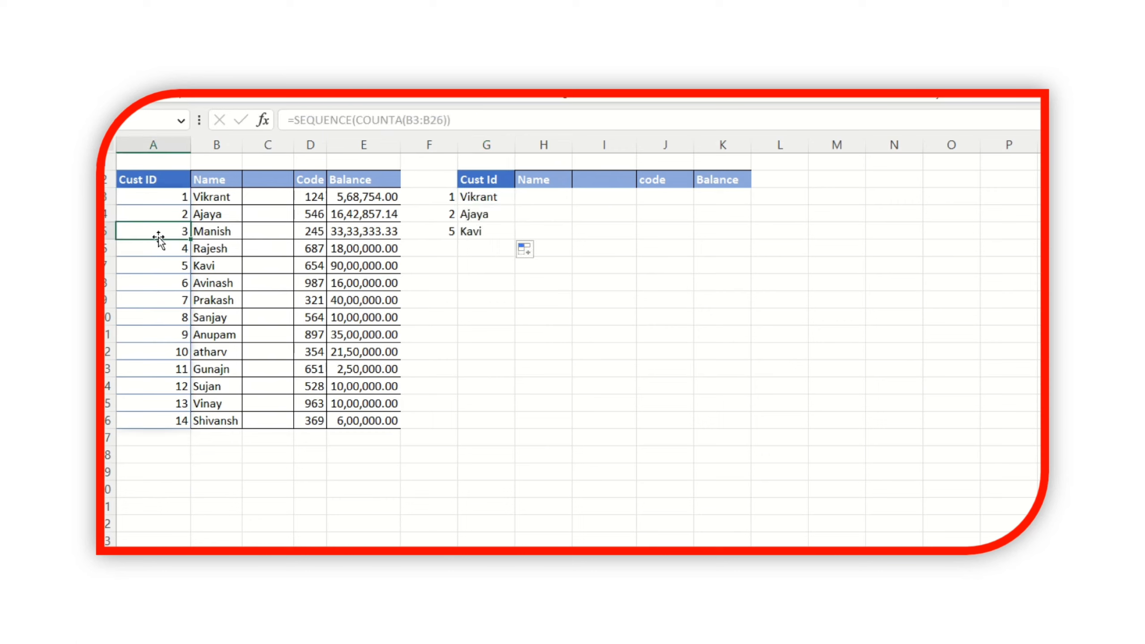
{"action": "left_click", "coordinate": [223, 144]}
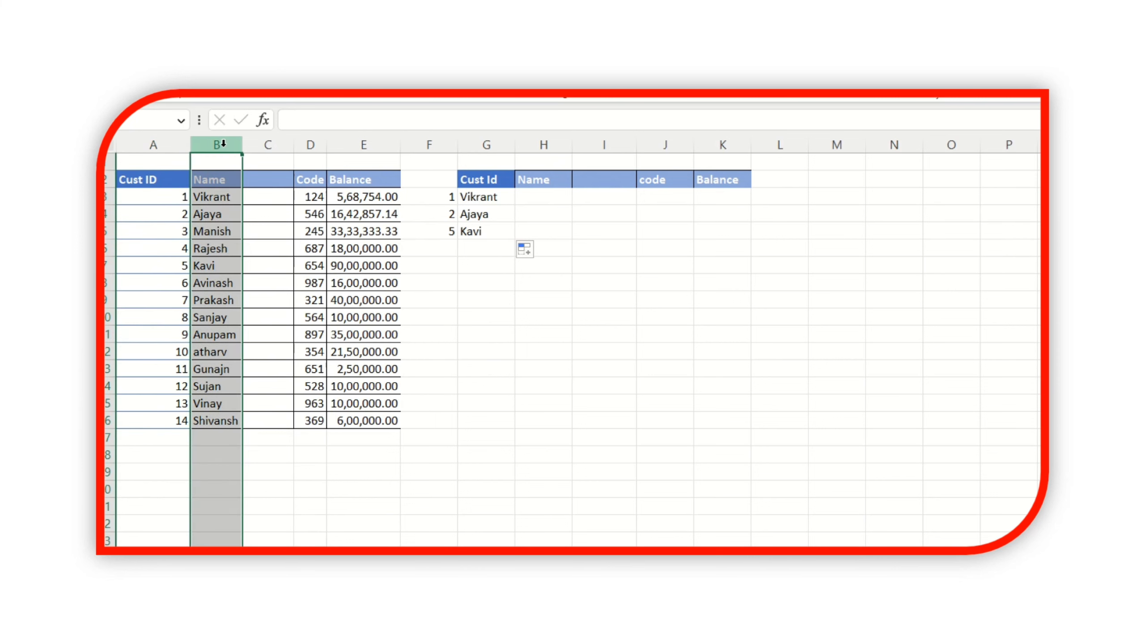
{"action": "key", "text": "ctrl+shift+plus"}
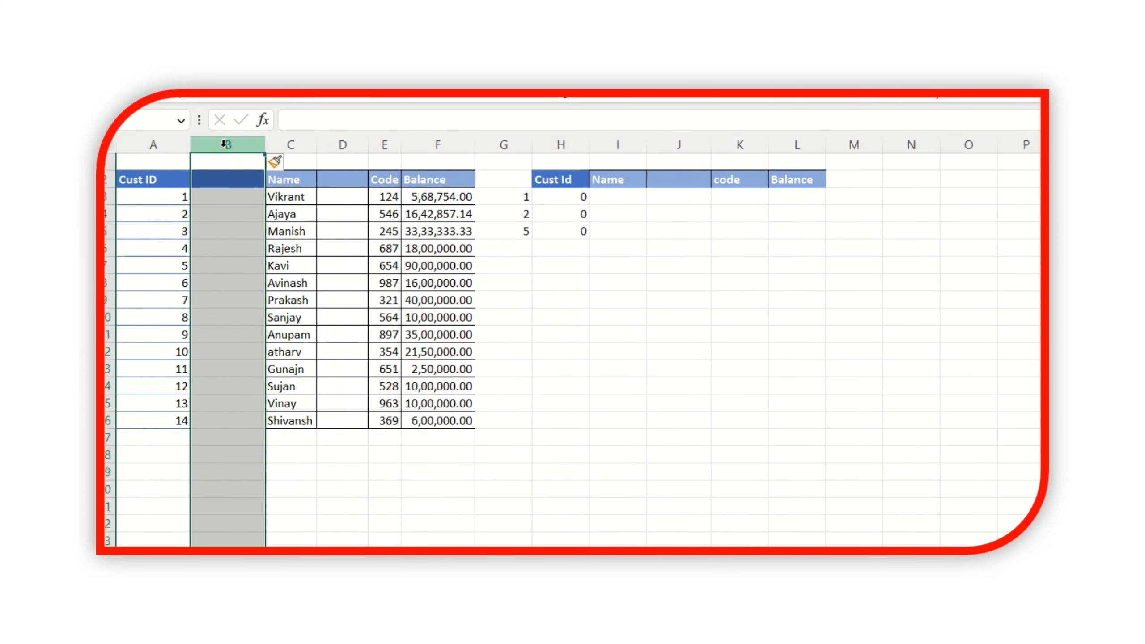
{"action": "left_click", "coordinate": [335, 269]}
{"action": "left_click", "coordinate": [238, 232]}
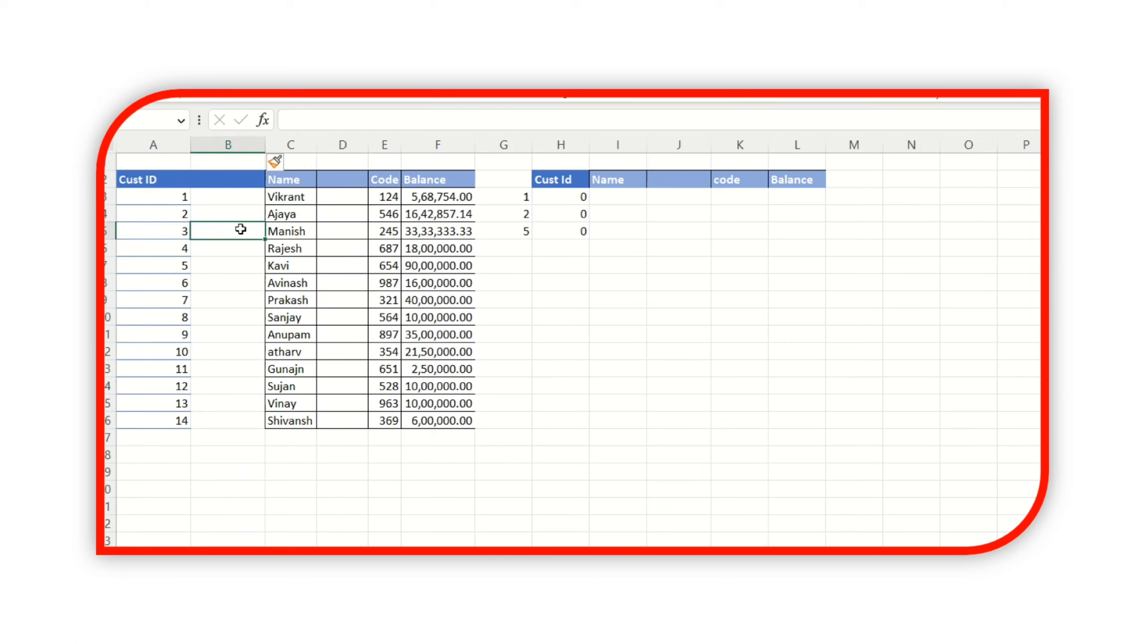
- Change the column index of the VLOOKUP formula in H3 to 3
{"action": "left_click", "coordinate": [232, 210]}
{"action": "key", "text": "Right"}
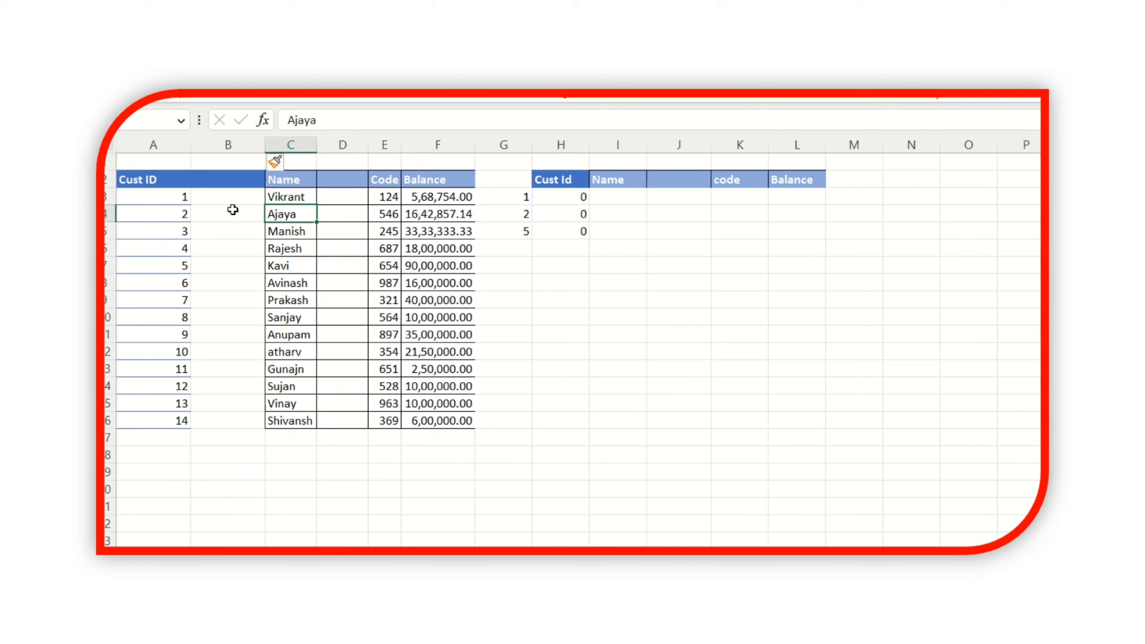
{"action": "key", "text": "Right"}
{"action": "key", "text": "Right"}
{"action": "key", "text": "Right"}
{"action": "key", "text": "Right"}
{"action": "key", "text": "Right"}
{"action": "key", "text": "Up"}
{"action": "key", "text": "F2"}
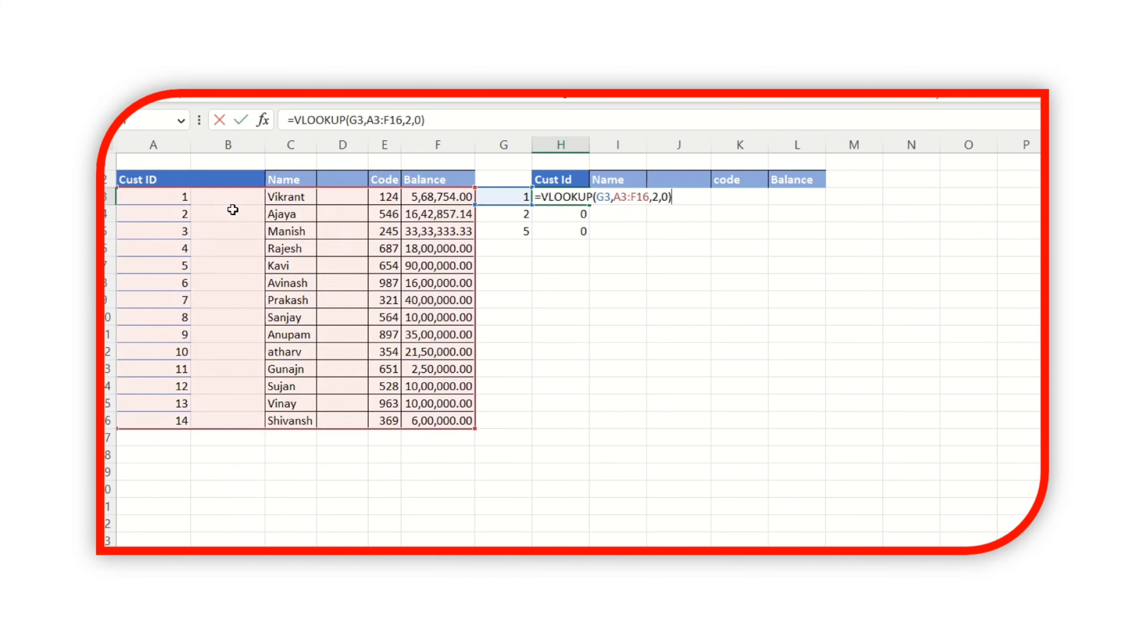
{"action": "key", "text": "Left"}
{"action": "key", "text": "Left"}
{"action": "key", "text": "shift+Left"}
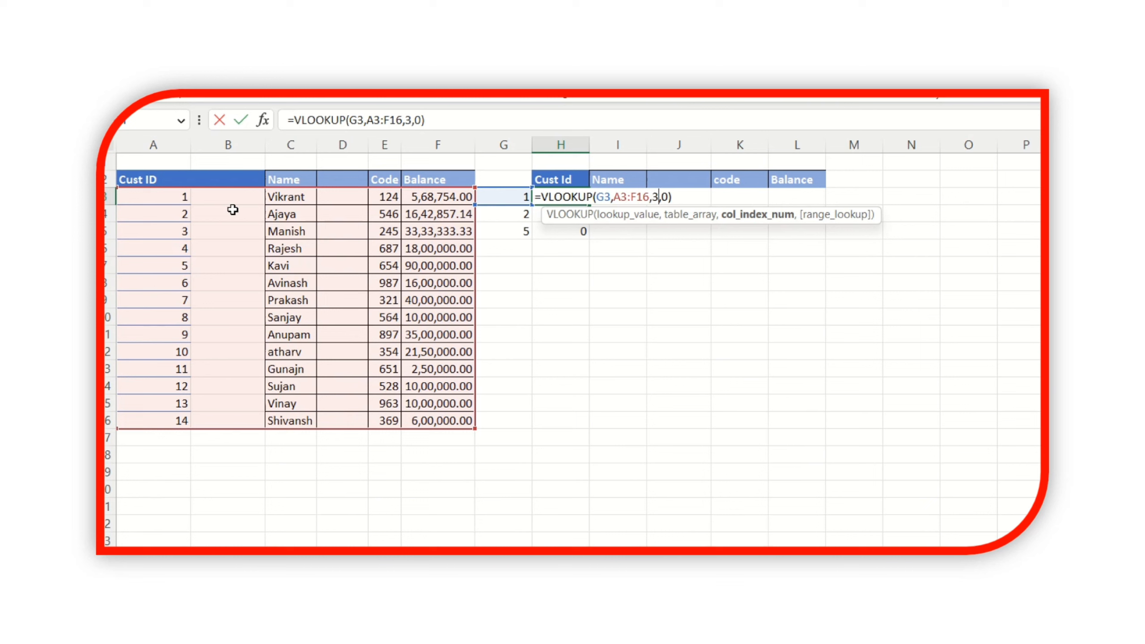
{"action": "key", "text": "Return"}
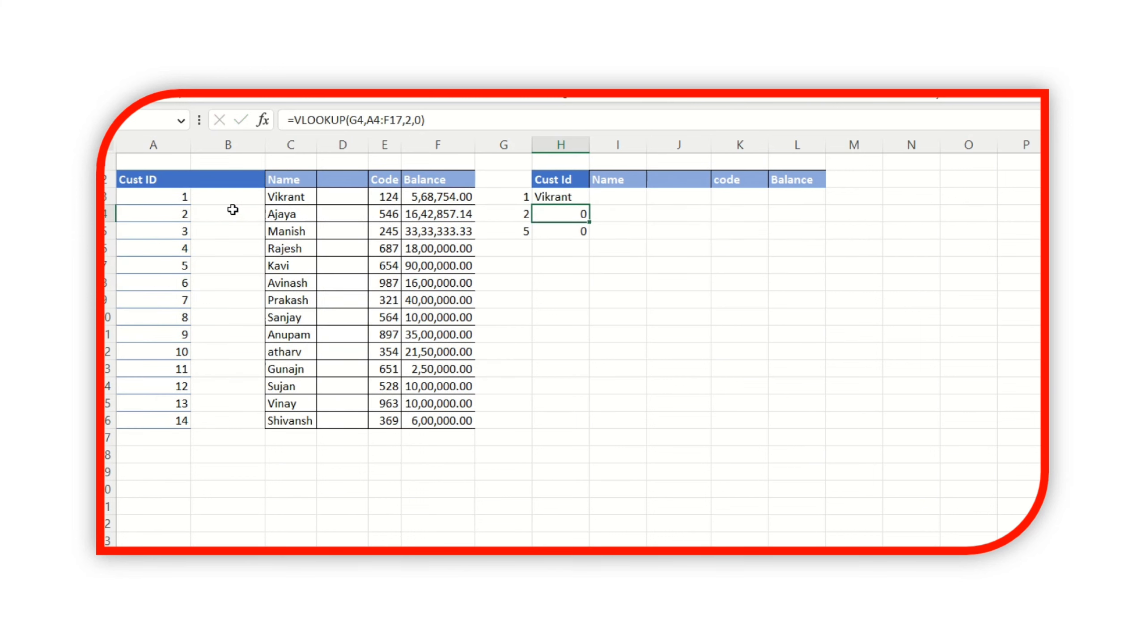
- Review the arguments of the VLOOKUP formula in H3 and its lookup value in G3
{"action": "key", "text": "Up"}
{"action": "key", "text": "F2"}
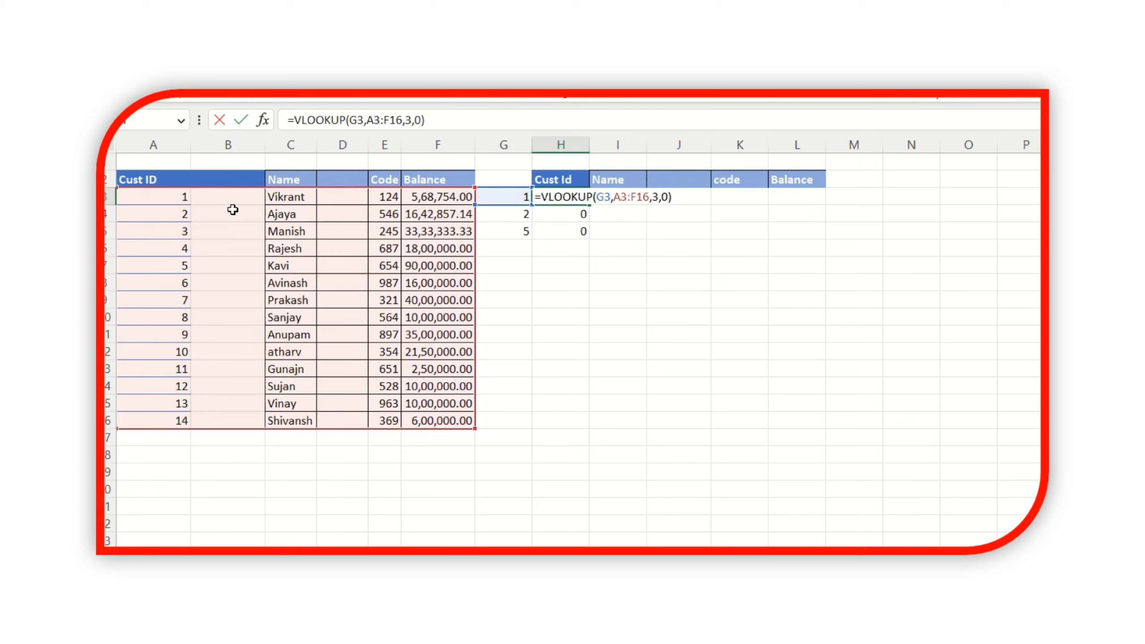
{"action": "key", "text": "Escape"}
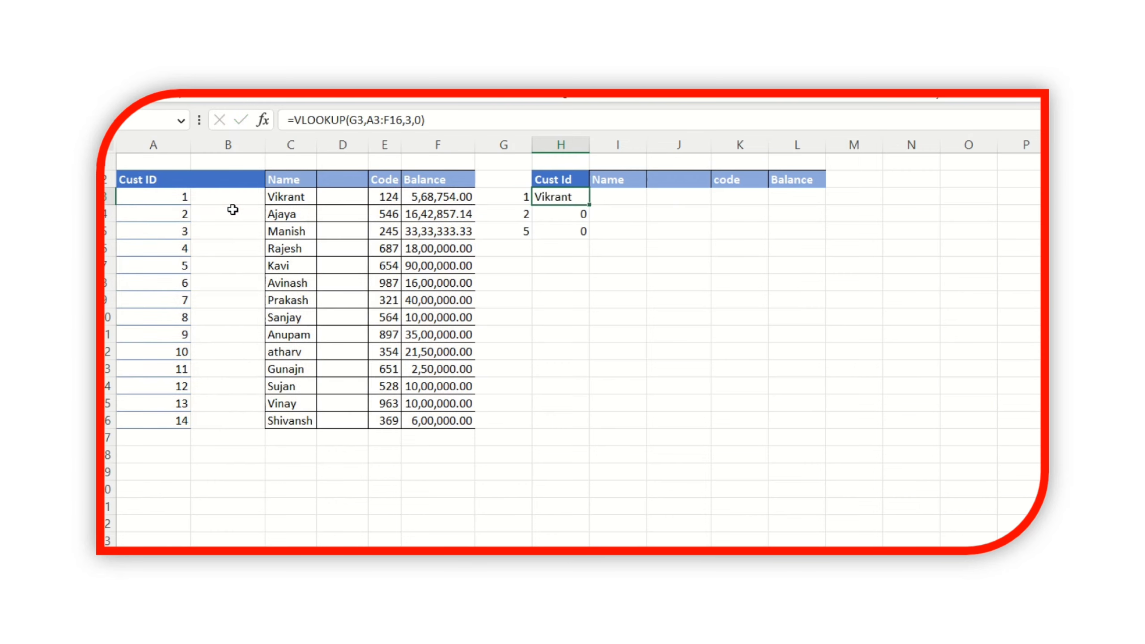
{"action": "key", "text": "Left"}
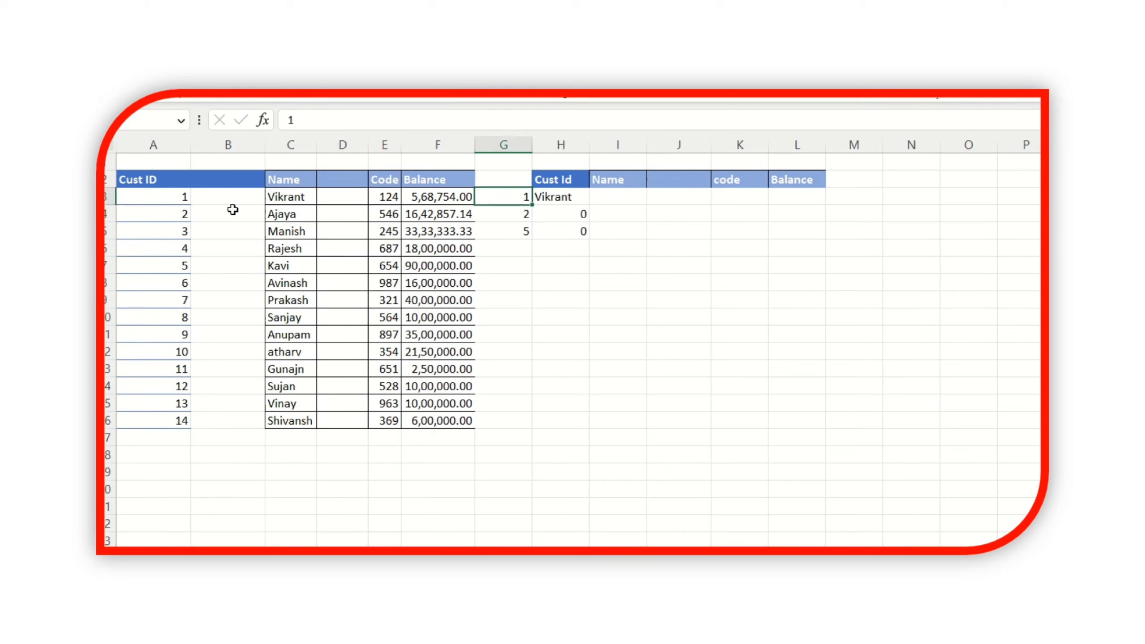
- Delete the blank column between Cust ID and Name in the source table
{"action": "key", "text": "Right"}
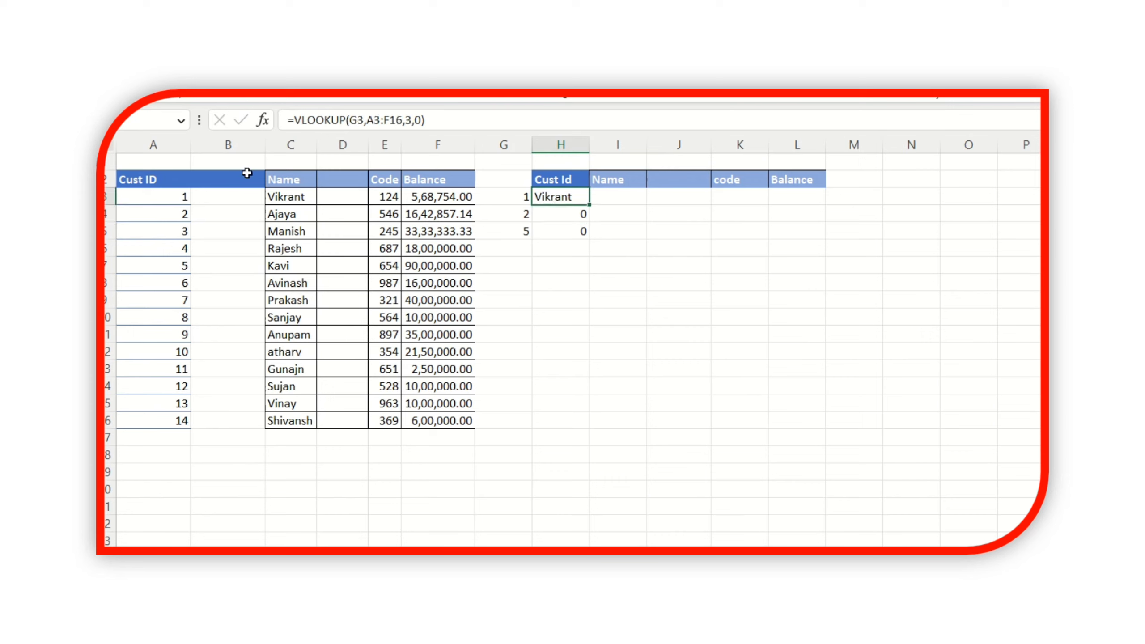
{"action": "left_click", "coordinate": [243, 144]}
{"action": "right_click", "coordinate": [243, 145]}
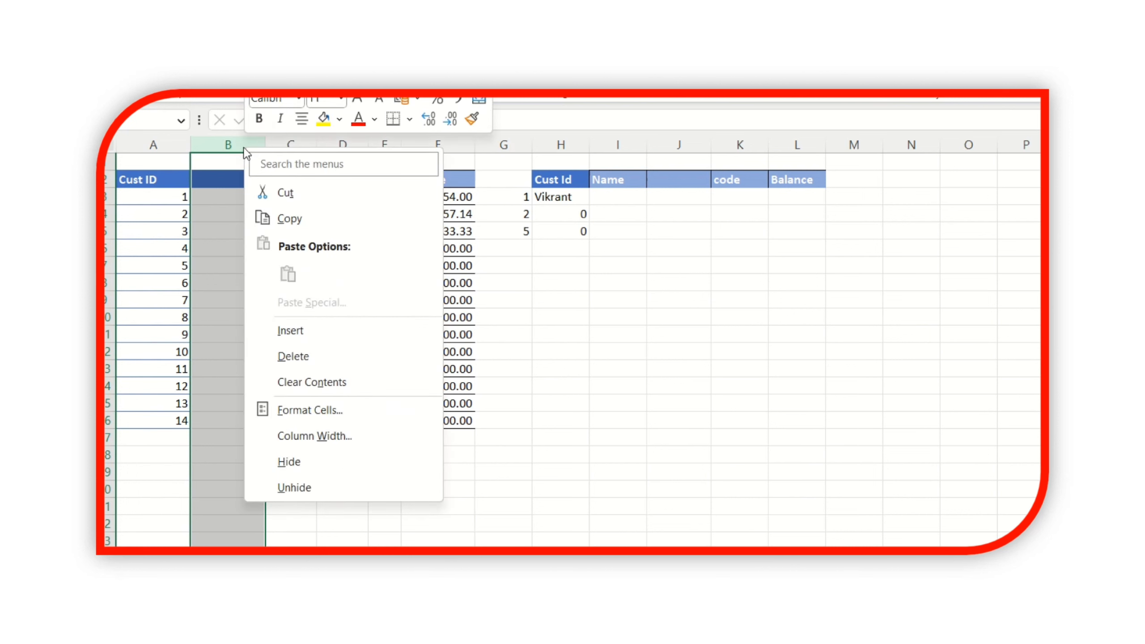
{"action": "left_click", "coordinate": [278, 355]}
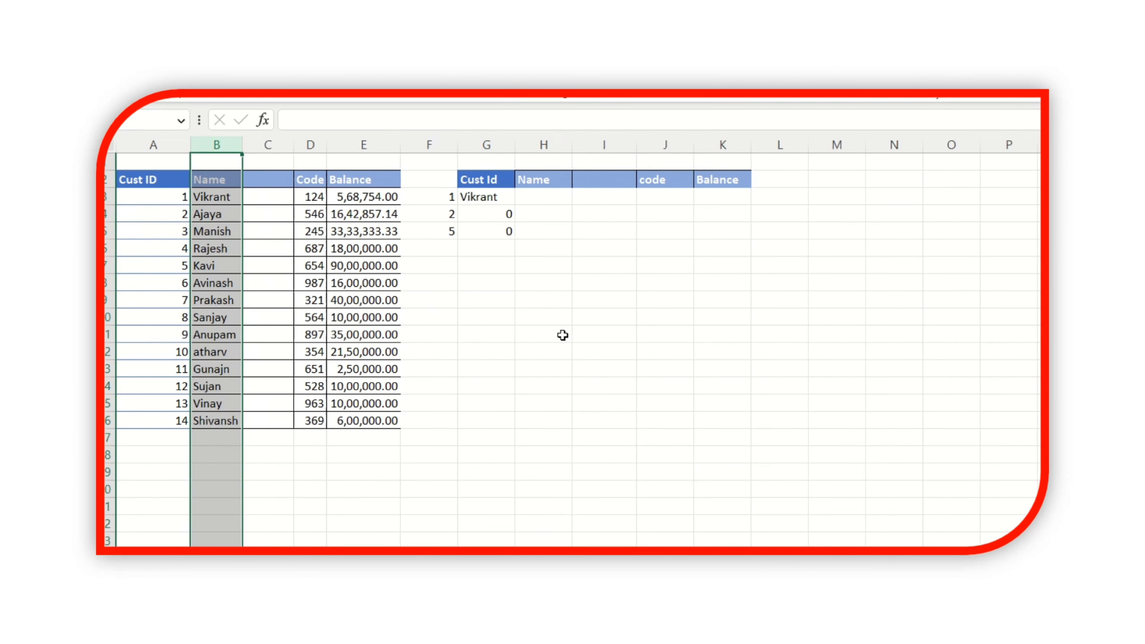
{"action": "left_click", "coordinate": [528, 303]}
- Set the column index of the VLOOKUP formula in G3 to 2
{"action": "left_click", "coordinate": [483, 214]}
{"action": "key", "text": "Up"}
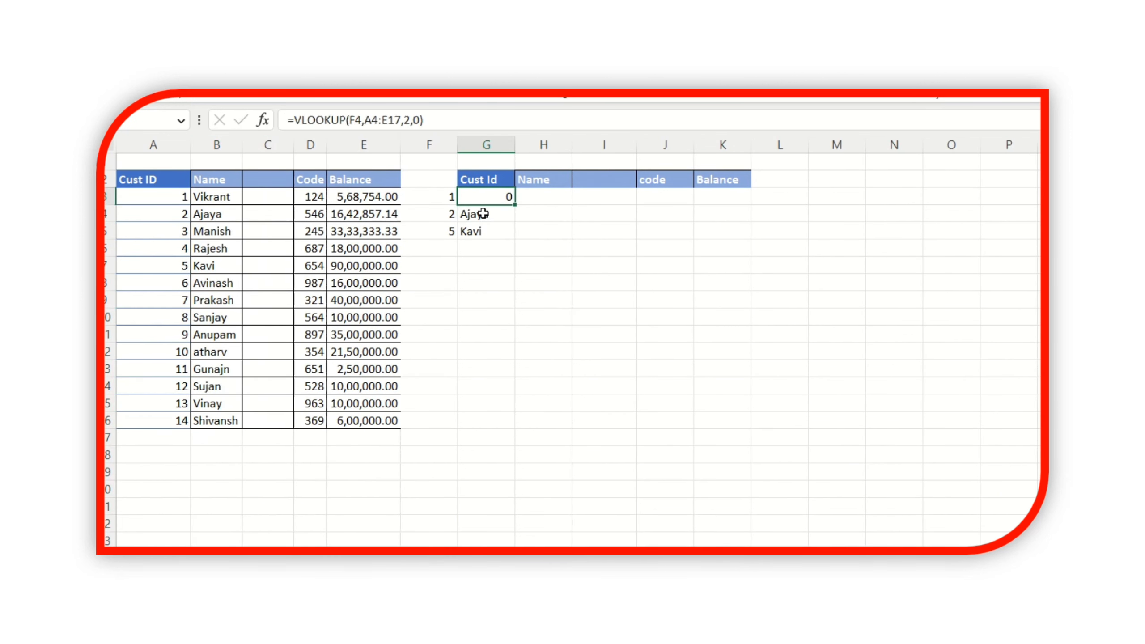
{"action": "key", "text": "F2"}
{"action": "key", "text": "Left"}
{"action": "key", "text": "Left"}
{"action": "key", "text": "Left"}
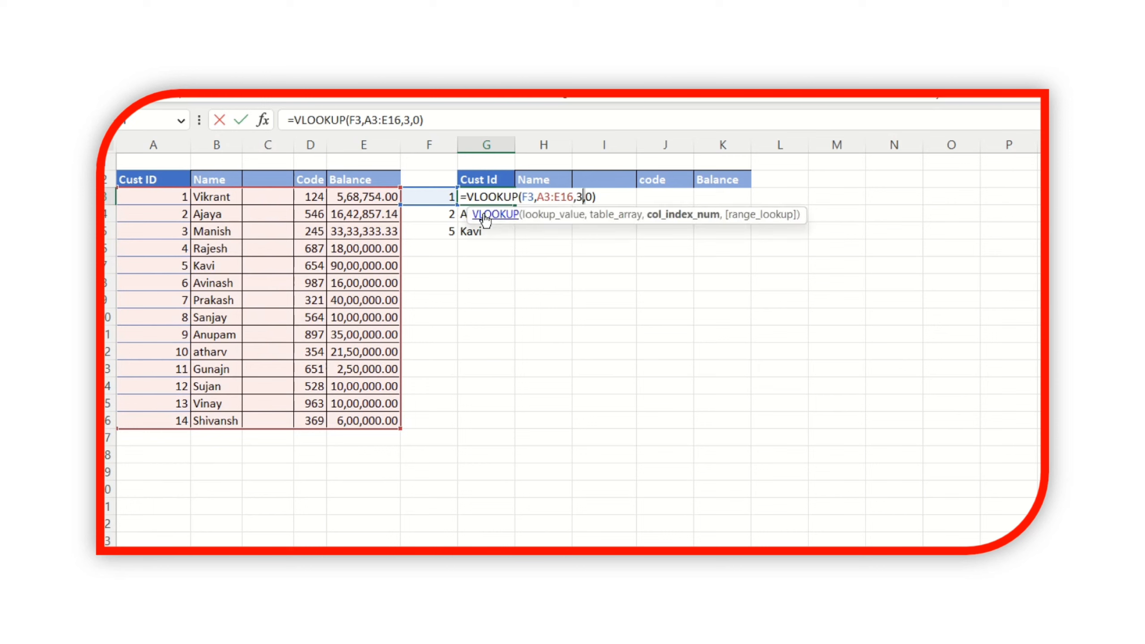
{"action": "key", "text": "BackSpace"}
{"action": "type", "text": "2"}
{"action": "key", "text": "Return"}
{"action": "key", "text": "Up"}
- Copy the VLOOKUP formula from G3 down to G5 and check its arguments in G3
{"action": "key", "text": "ctrl+c"}
{"action": "key", "text": "shift+Down"}
{"action": "key", "text": "shift+Down"}
{"action": "key", "text": "ctrl+v"}
{"action": "key", "text": "Down"}
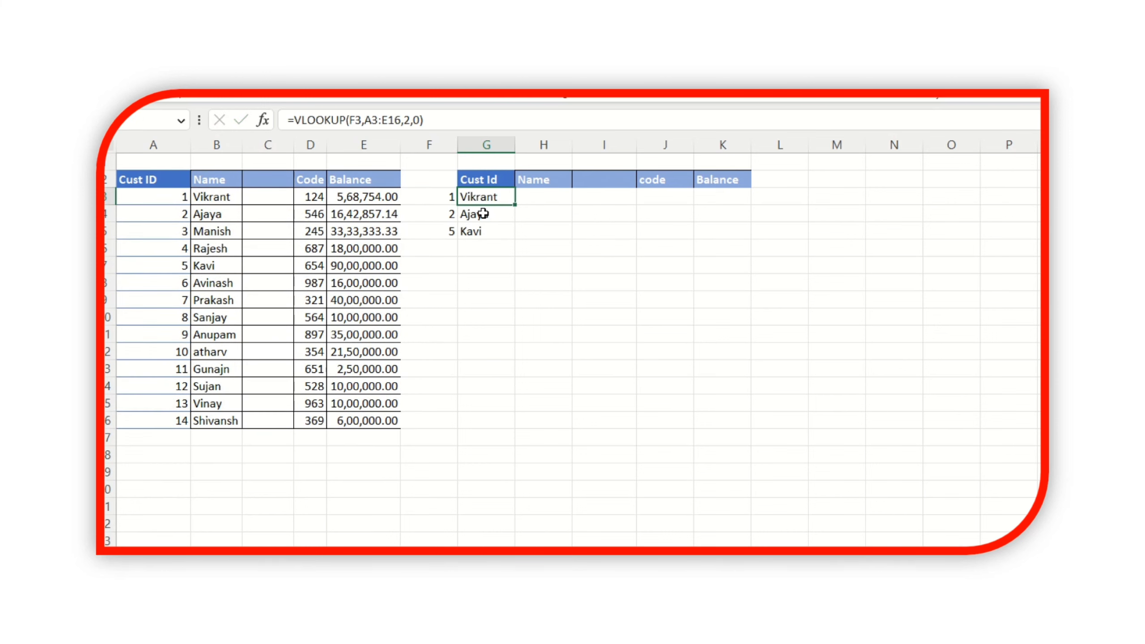
{"action": "key", "text": "F2"}
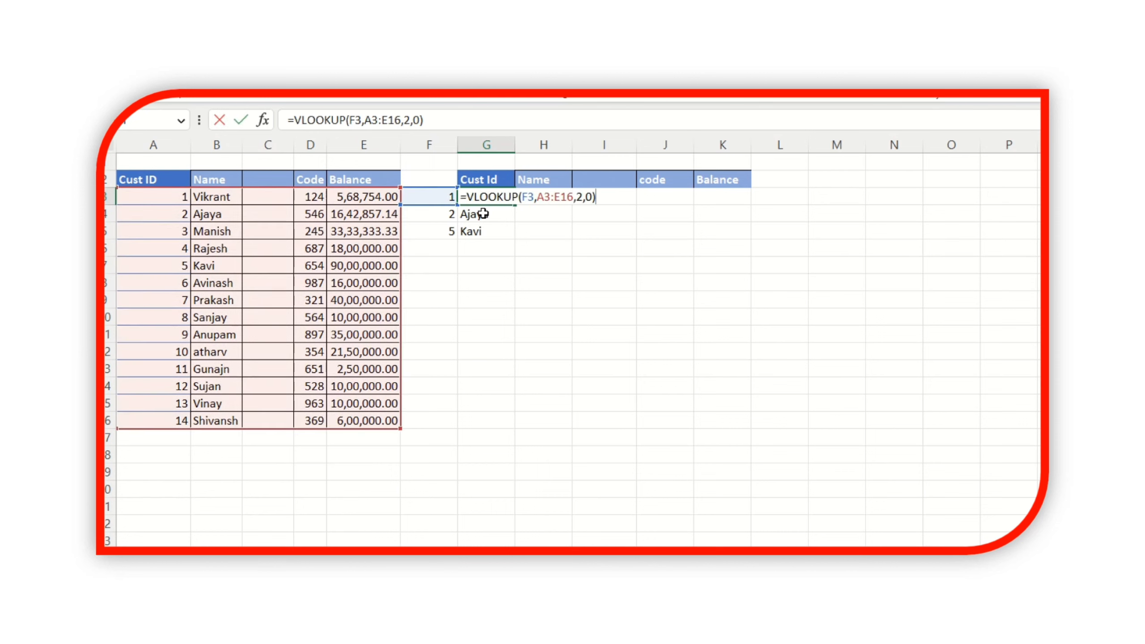
{"action": "key", "text": "Return"}
{"action": "key", "text": "Up"}
- Enter an XLOOKUP formula in H3 that looks up F3 in column A and returns the name from column B
{"action": "key", "text": "Right"}
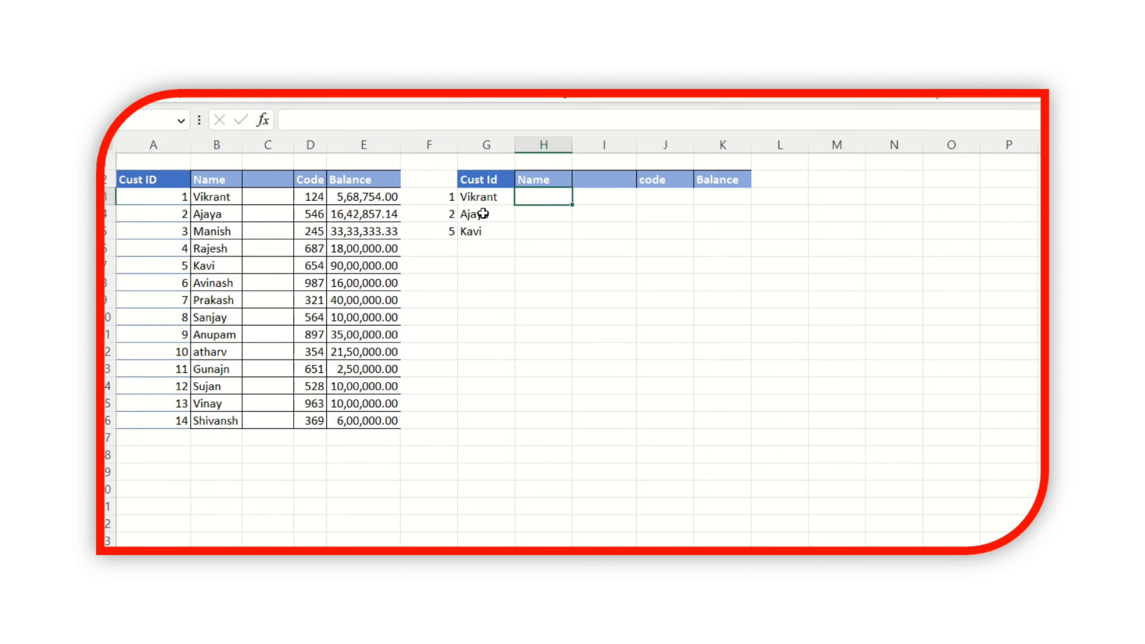
{"action": "type", "text": "=x"}
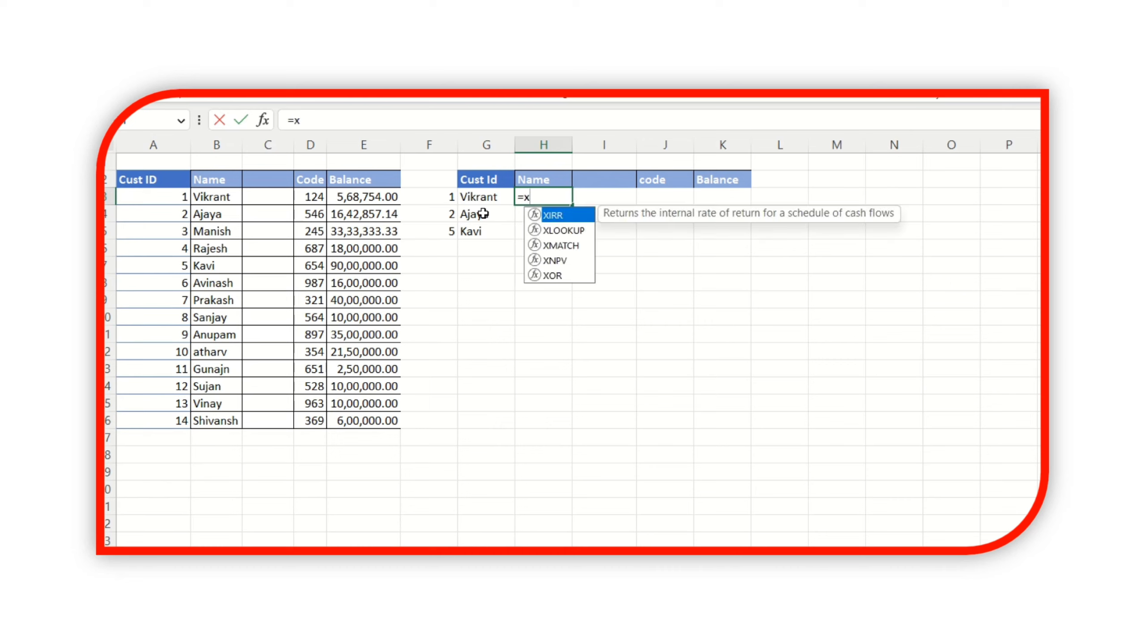
{"action": "type", "text": "l"}
{"action": "key", "text": "Tab"}
{"action": "key", "text": "Left"}
{"action": "key", "text": "Left"}
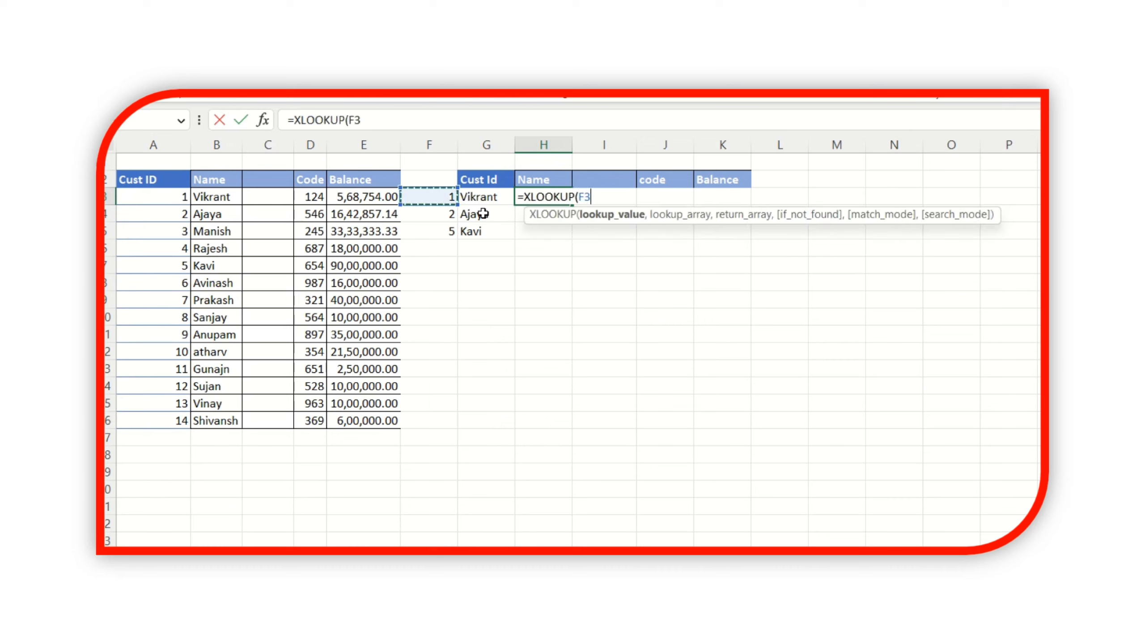
{"action": "type", "text": ","}
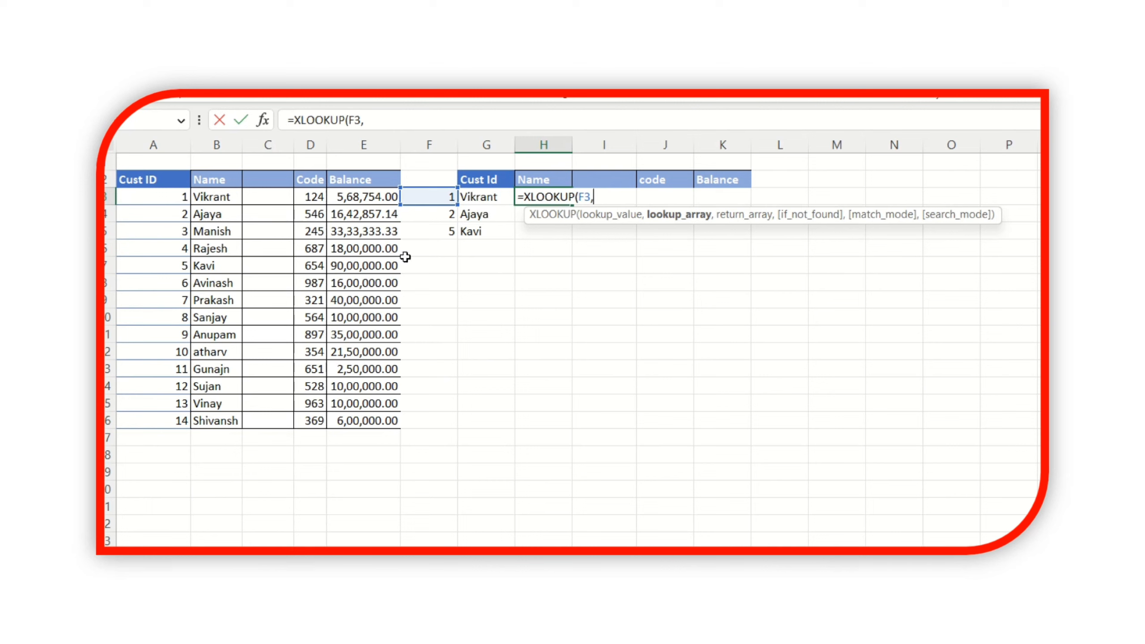
{"action": "left_click", "coordinate": [151, 142]}
{"action": "type", "text": ","}
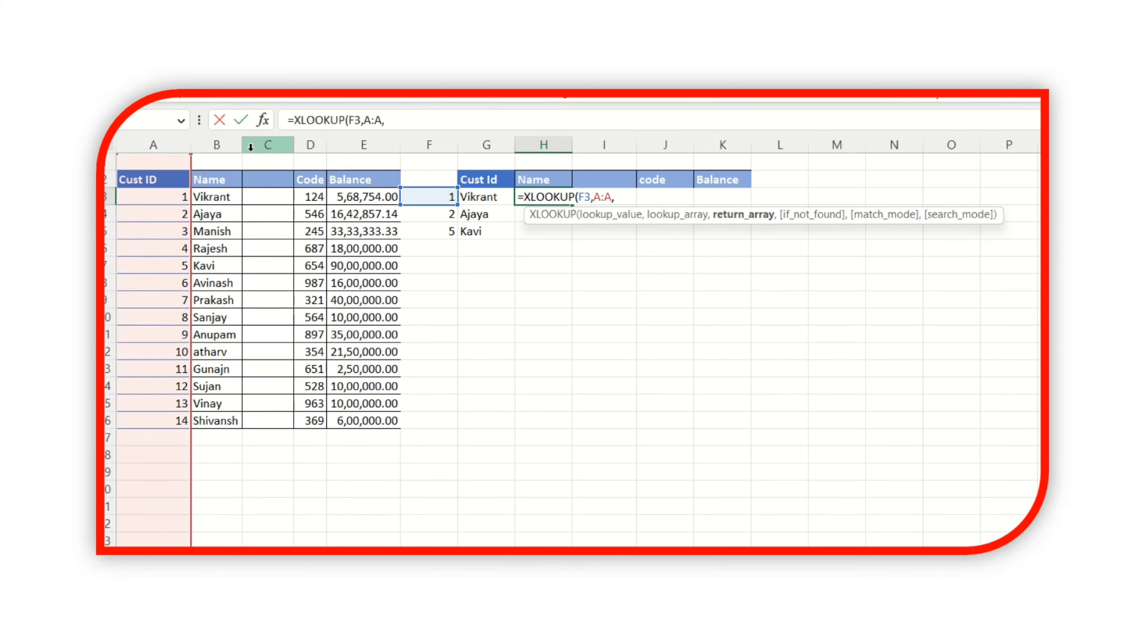
{"action": "left_click", "coordinate": [216, 142]}
{"action": "key", "text": "Return"}
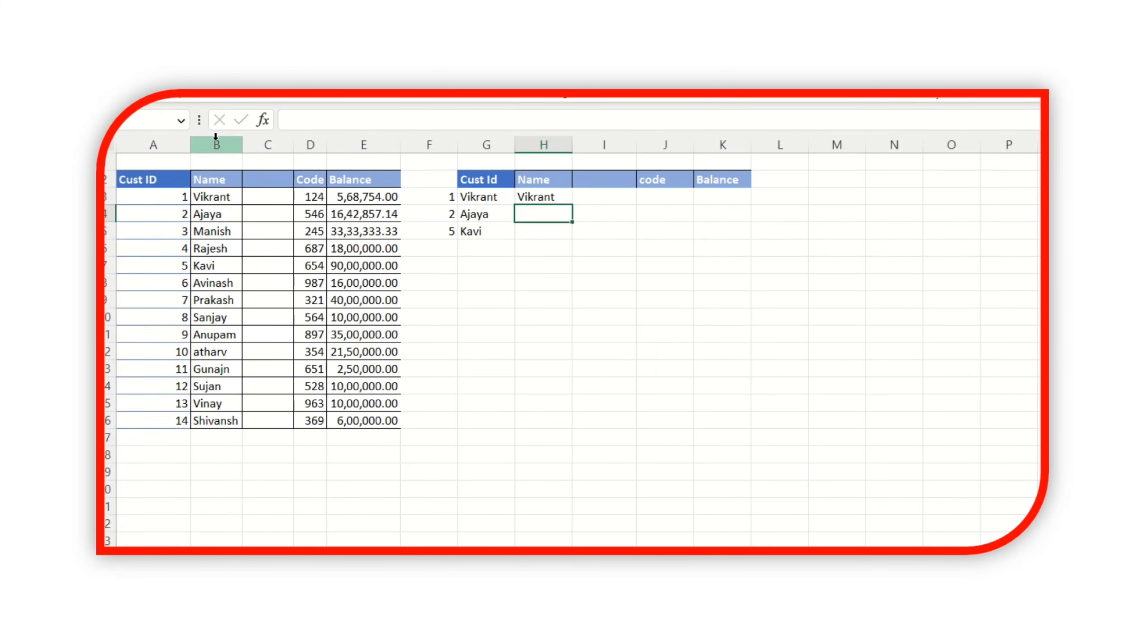
- Fill the XLOOKUP formula from H3 down to H5
{"action": "left_click", "coordinate": [553, 199]}
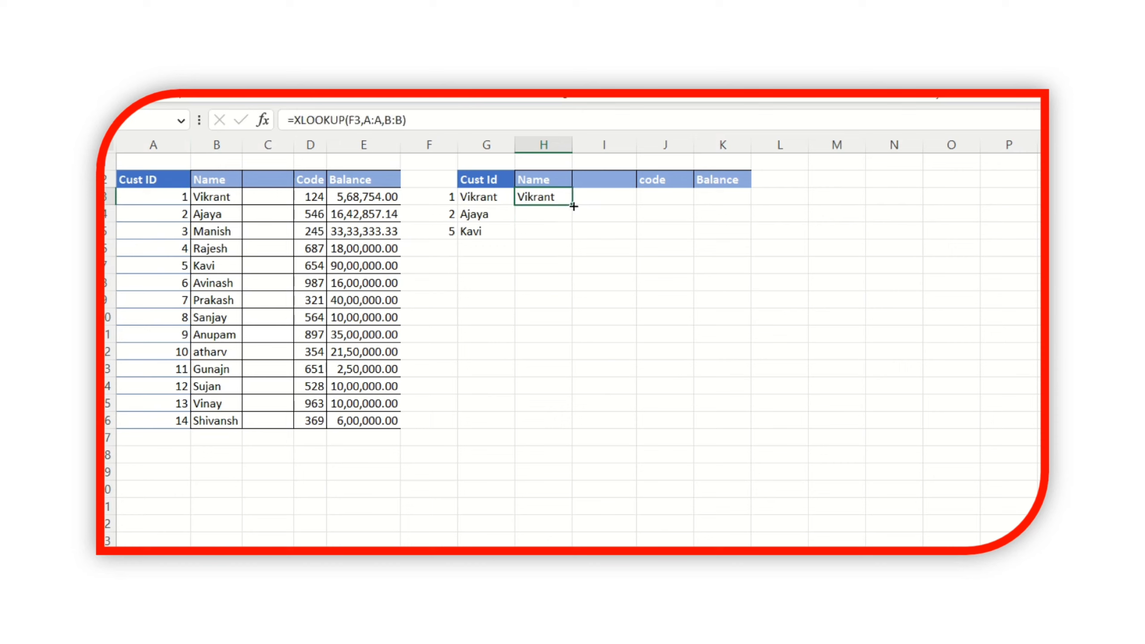
{"action": "left_click_drag", "start_coordinate": [571, 205], "coordinate": [574, 245]}
{"action": "left_click", "coordinate": [485, 283]}
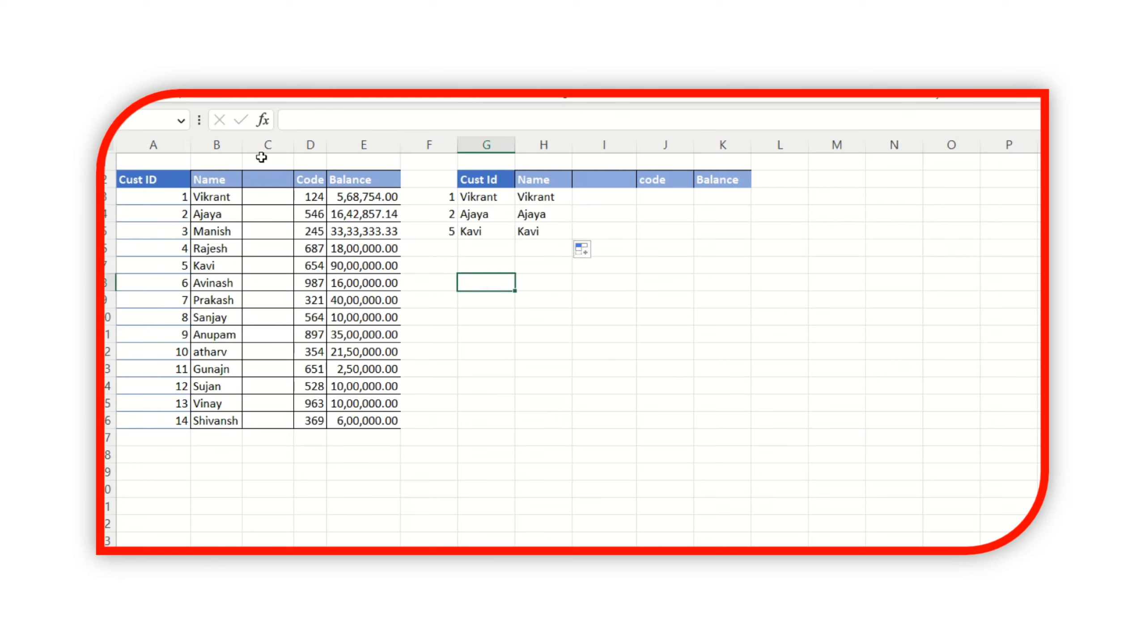
- Insert a blank column between Cust ID and Name to test both lookup formulas
{"action": "left_click", "coordinate": [214, 145]}
{"action": "right_click", "coordinate": [216, 145]}
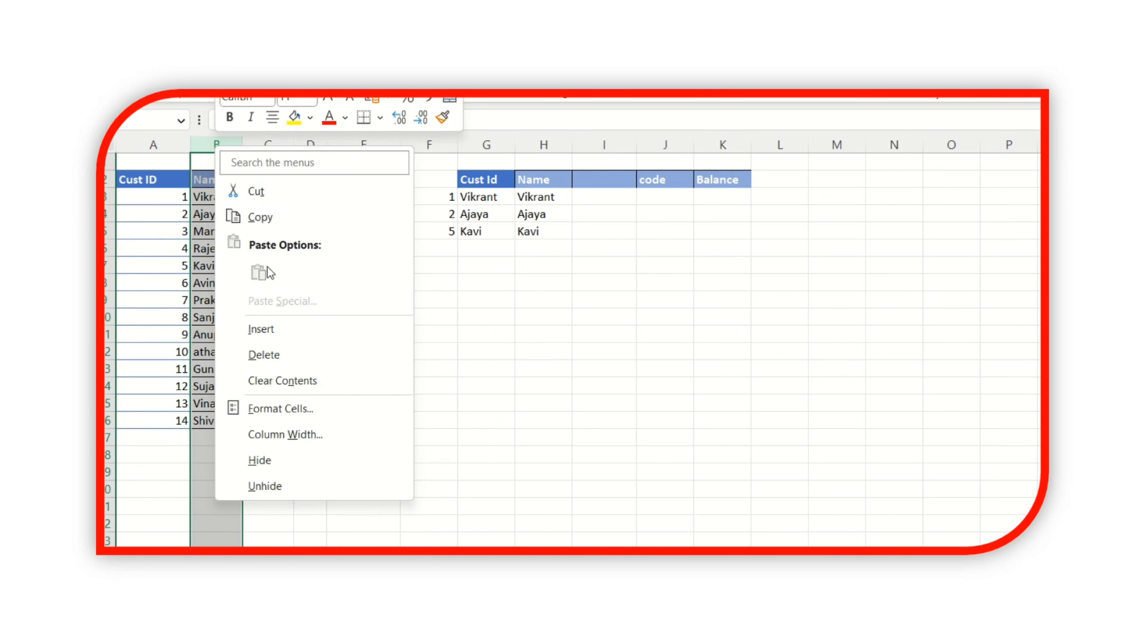
{"action": "left_click", "coordinate": [290, 328]}
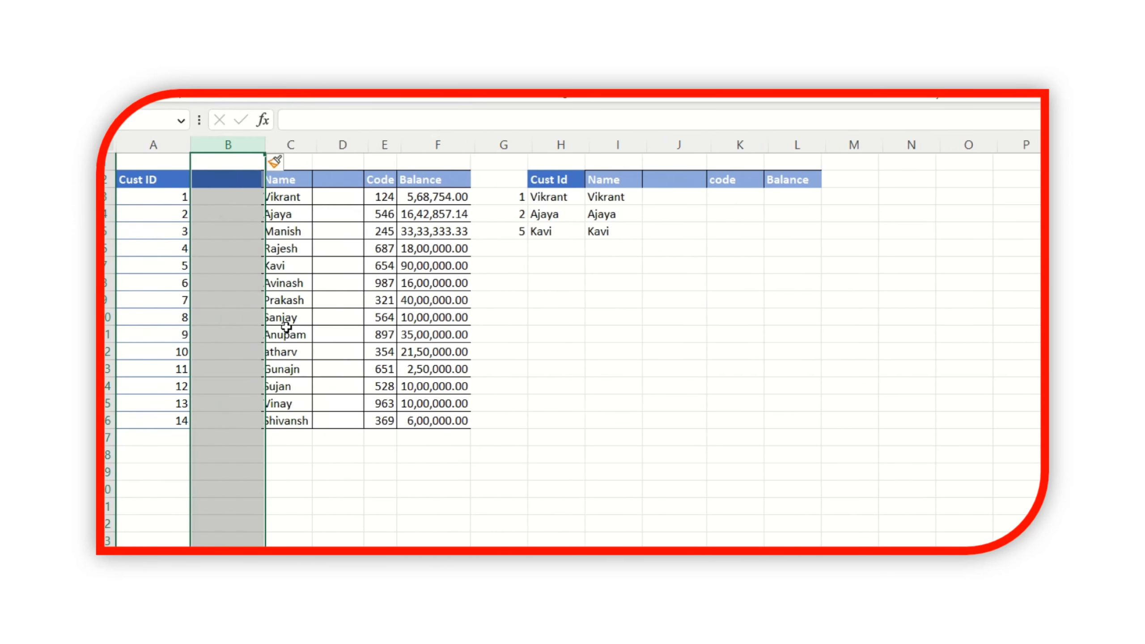
{"action": "left_click", "coordinate": [528, 300]}
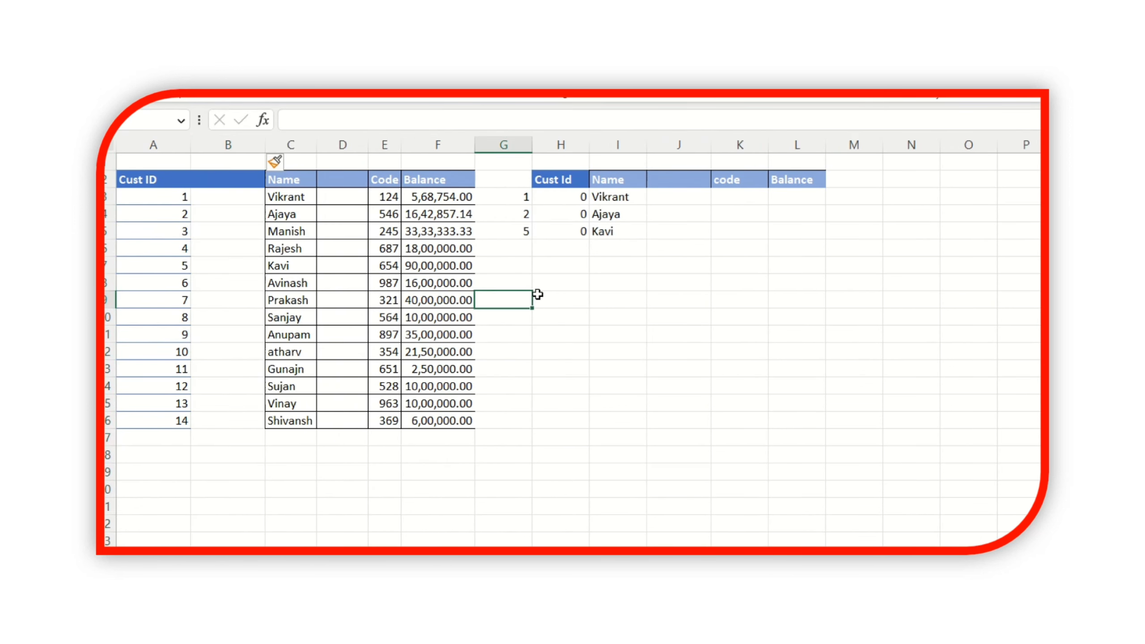
- Compare the arguments of the VLOOKUP formula in H3 with those of the XLOOKUP formula in I3
{"action": "left_click", "coordinate": [558, 252]}
{"action": "key", "text": "Up"}
{"action": "key", "text": "Up"}
{"action": "key", "text": "Up"}
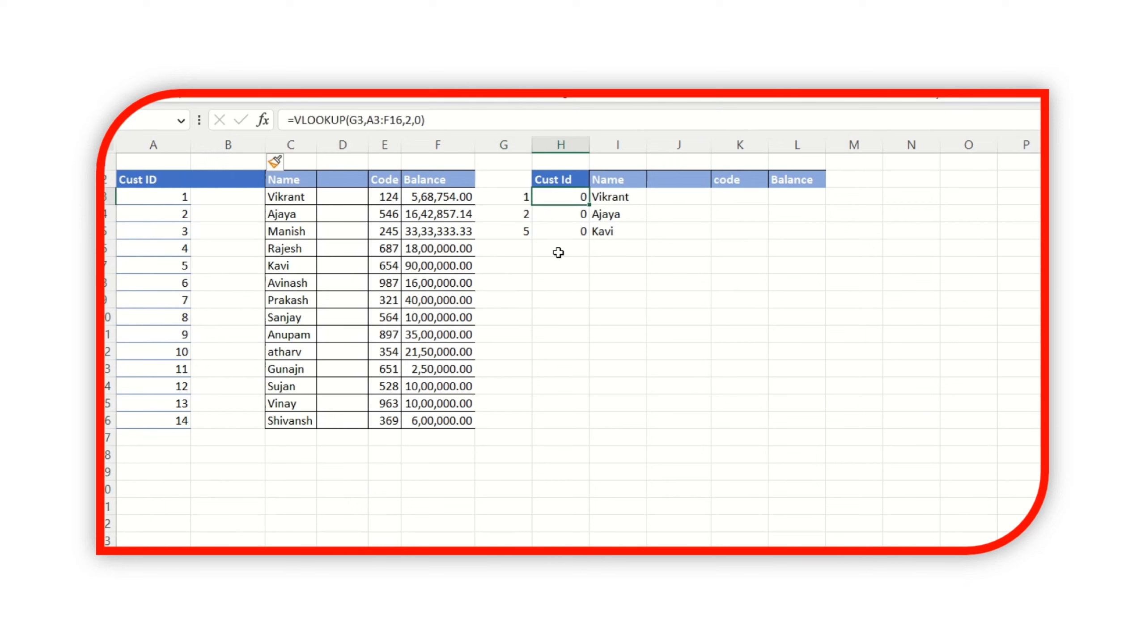
{"action": "key", "text": "F2"}
{"action": "key", "text": "Return"}
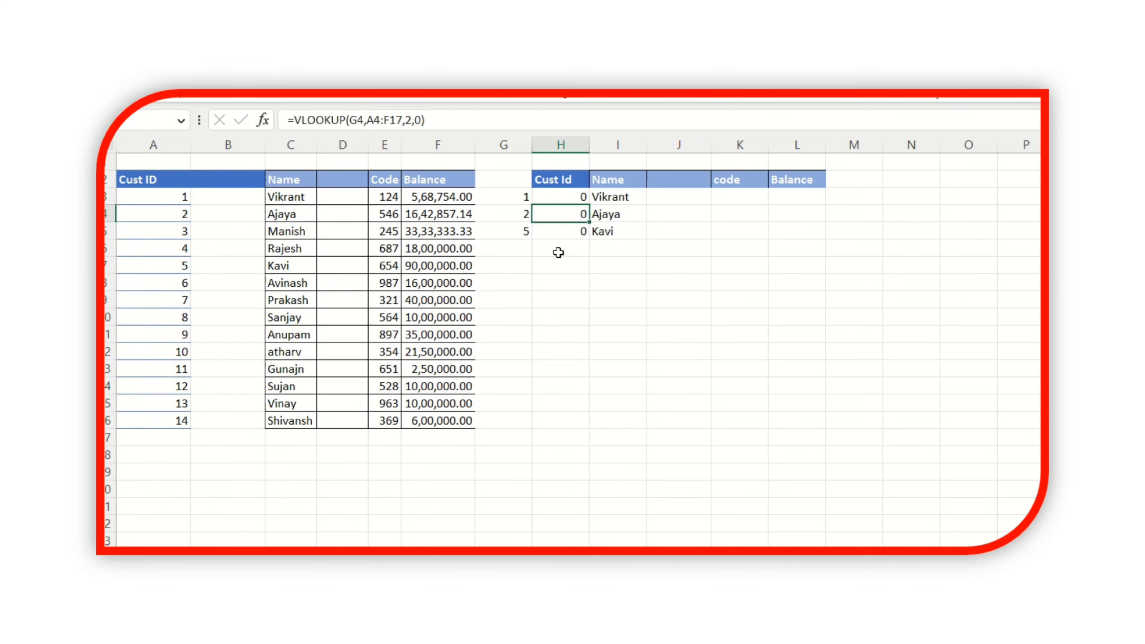
{"action": "key", "text": "Up"}
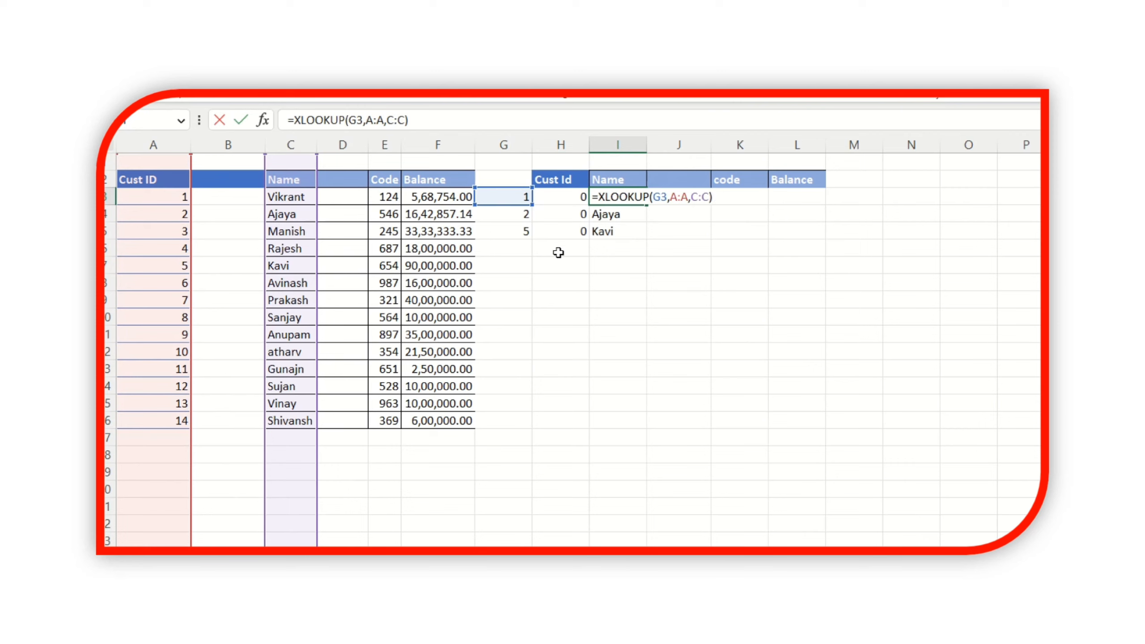
{"action": "key", "text": "Return"}
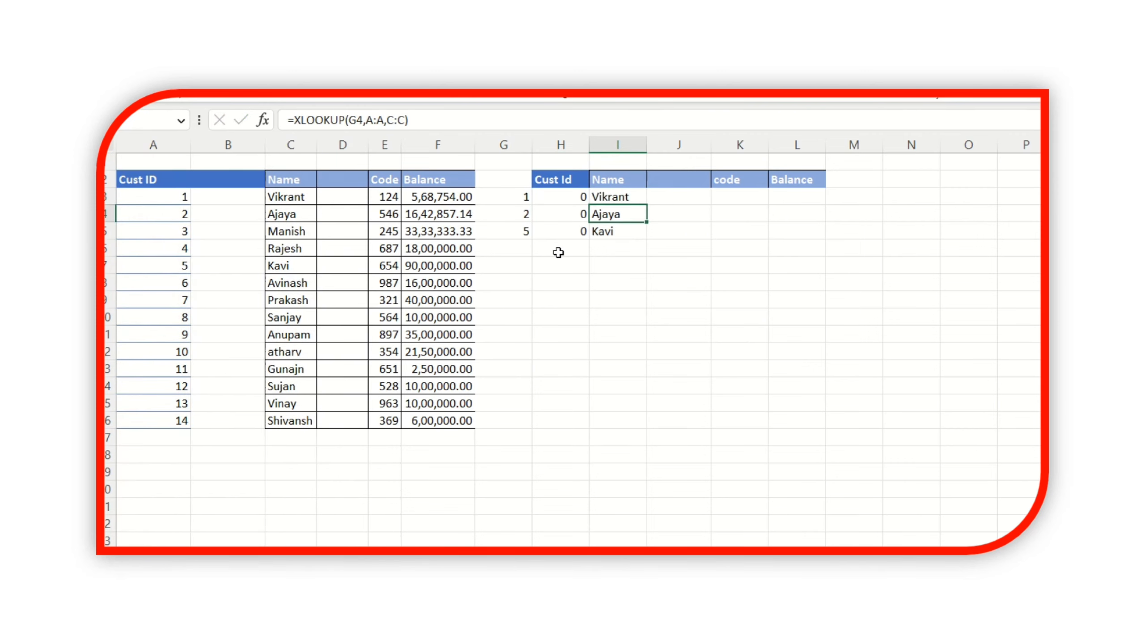
{"action": "key", "text": "Down"}
{"action": "key", "text": "Up"}
{"action": "key", "text": "Up"}
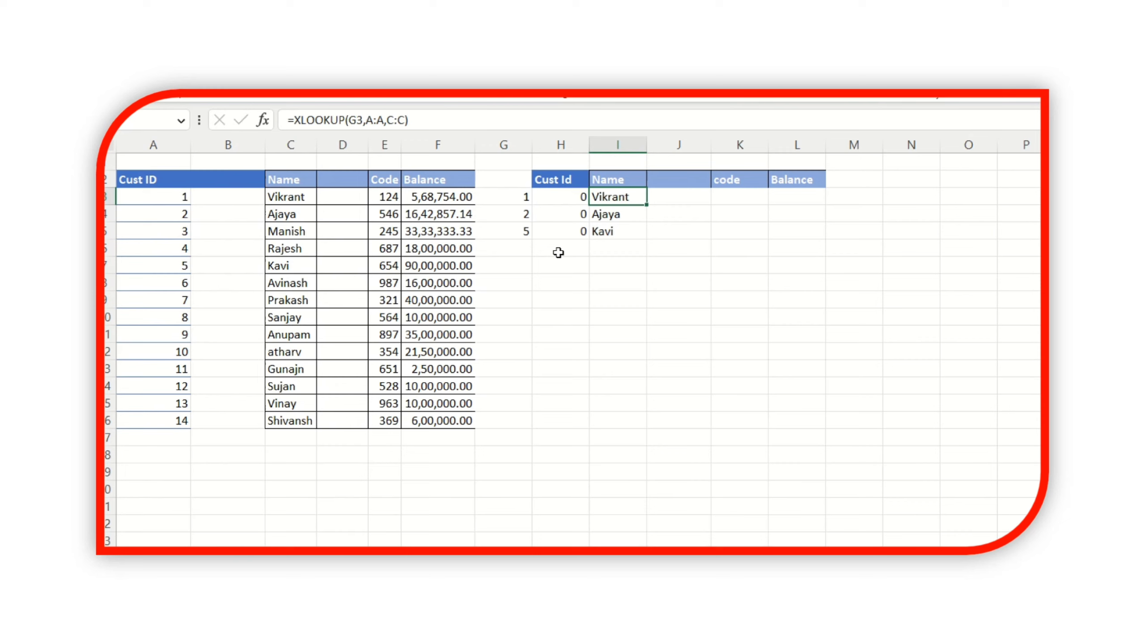
{"action": "left_click", "coordinate": [701, 359]}
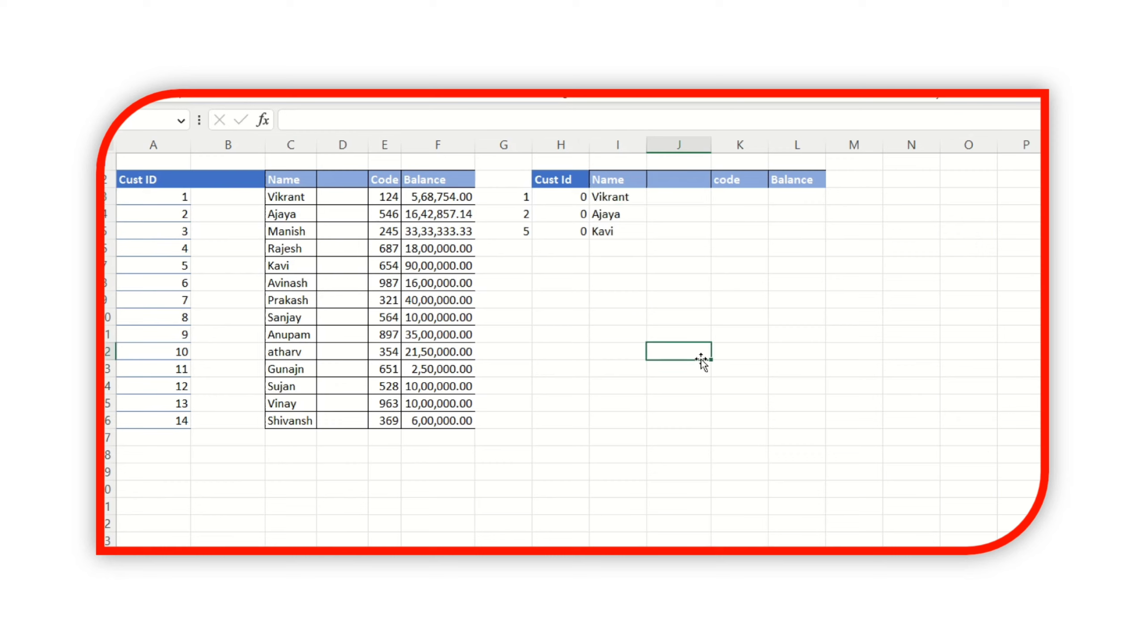
{"action": "left_click", "coordinate": [829, 349]}
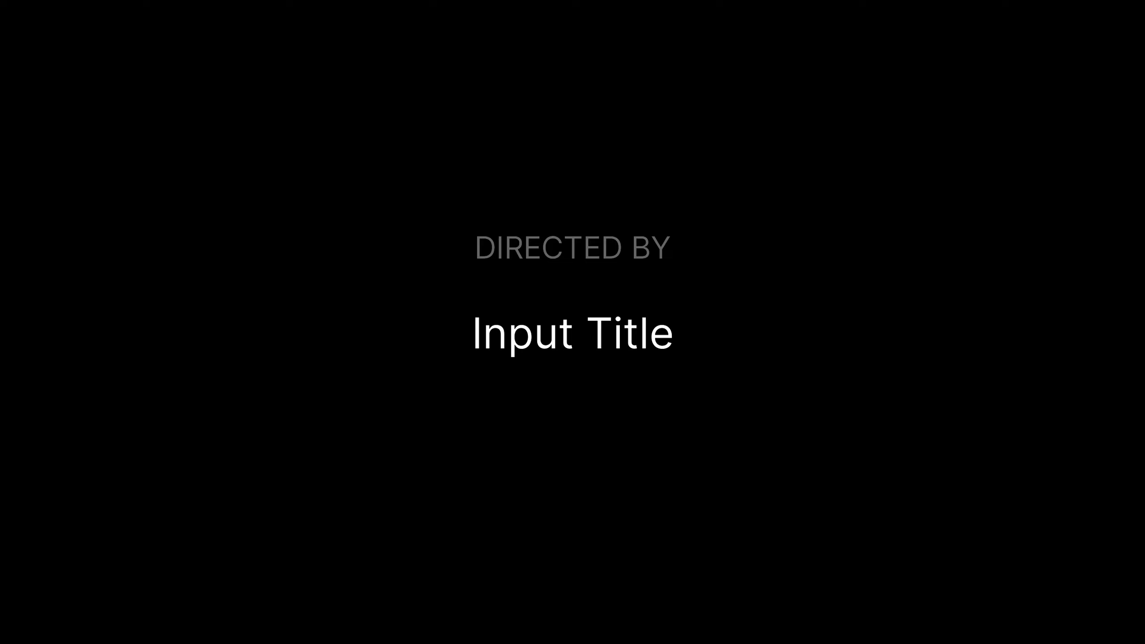